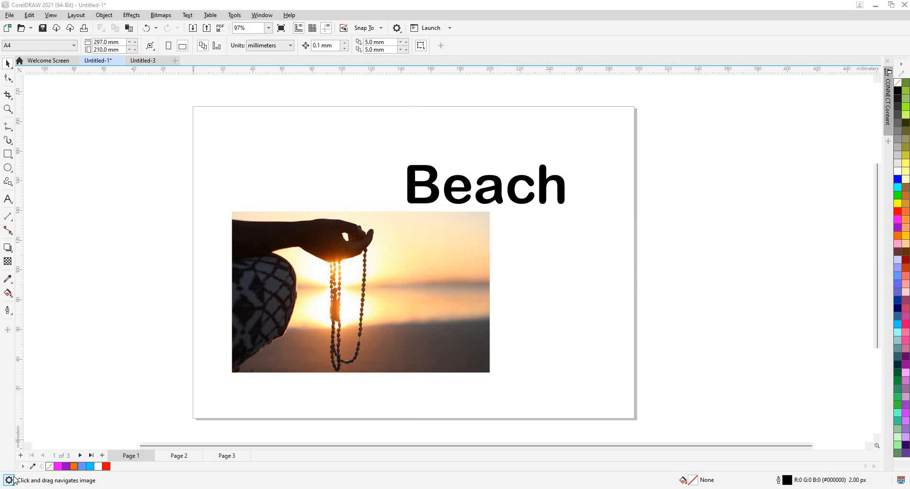
- Place the beach sunset photo inside the word "Beach" as a PowerClip
{"action": "left_click", "coordinate": [319, 265]}
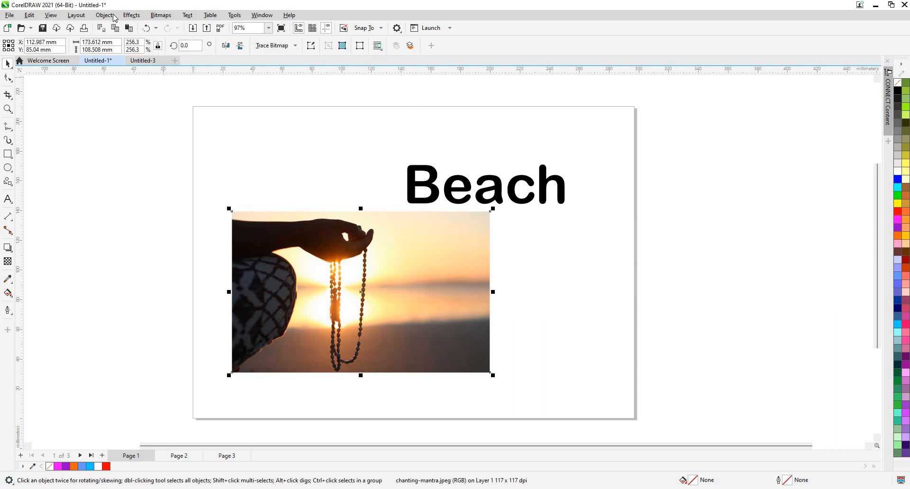
{"action": "left_click", "coordinate": [114, 16]}
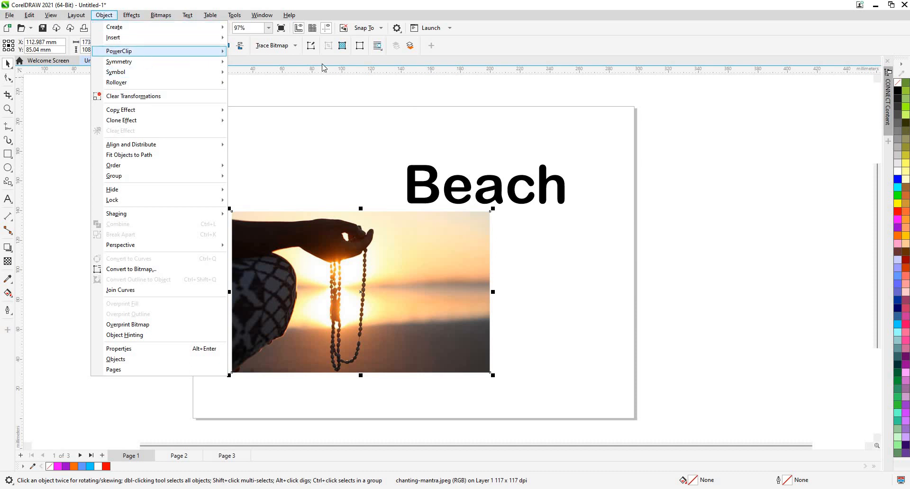
{"action": "mouse_move", "coordinate": [143, 52]}
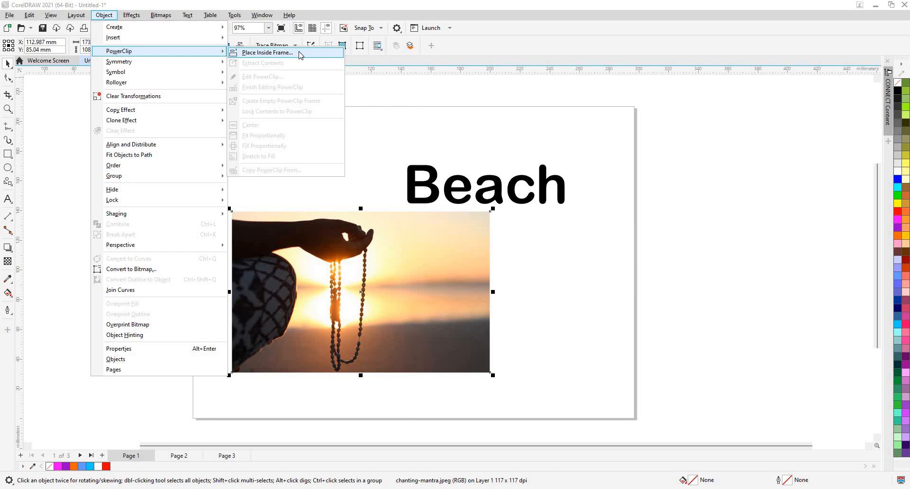
{"action": "left_click", "coordinate": [298, 53]}
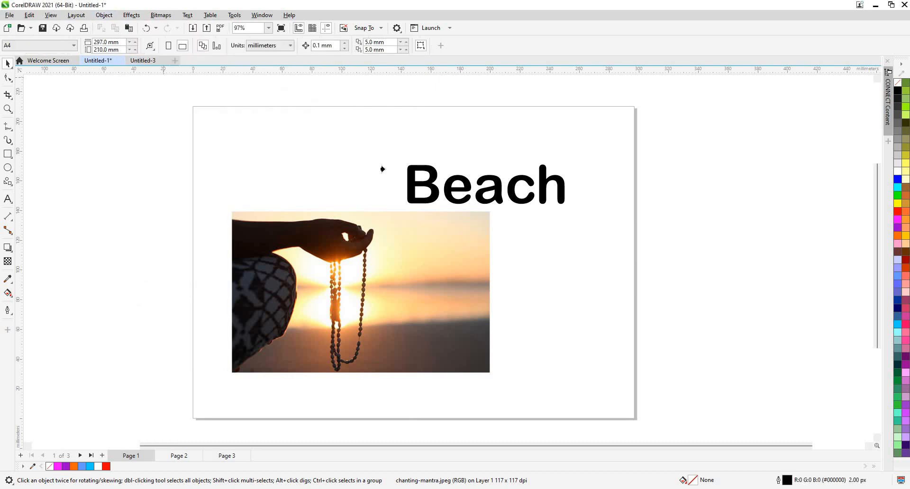
{"action": "left_click", "coordinate": [407, 189]}
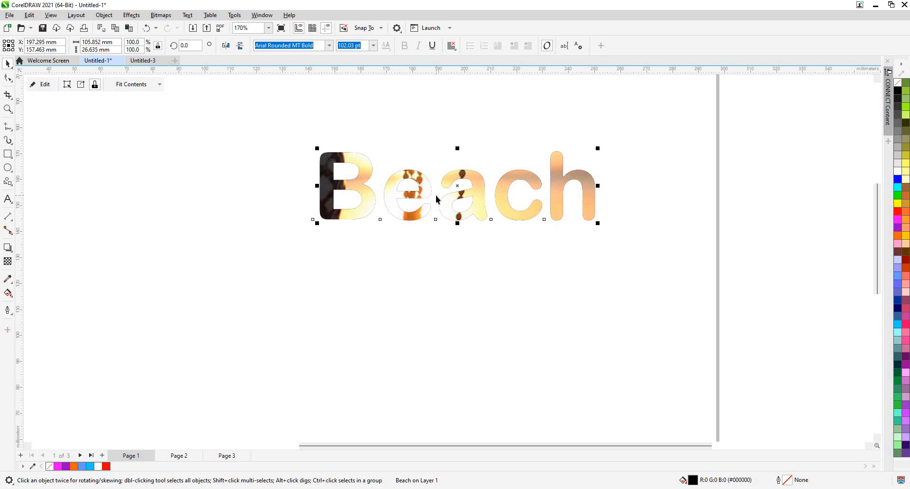
- Open the PowerClip contents of the word "Beach" for editing
{"action": "key", "text": "shift+F2"}
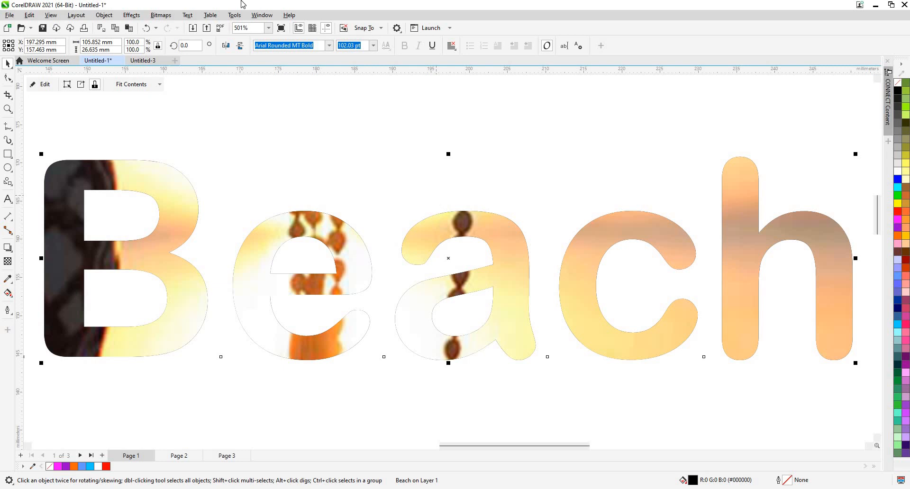
{"action": "left_click", "coordinate": [108, 18]}
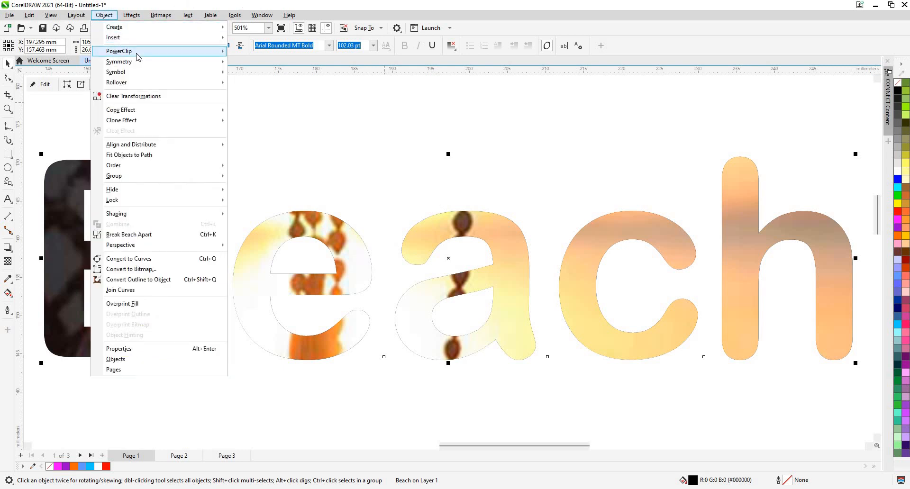
{"action": "mouse_move", "coordinate": [138, 57]}
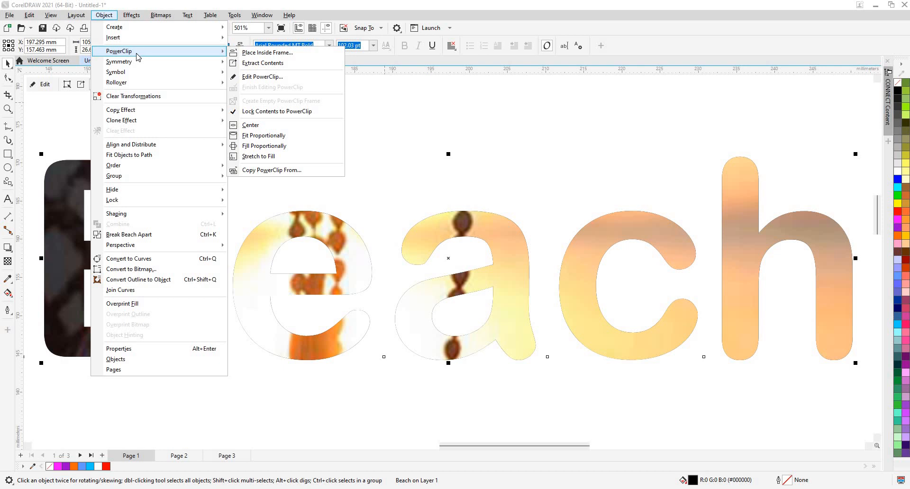
{"action": "left_click", "coordinate": [268, 80]}
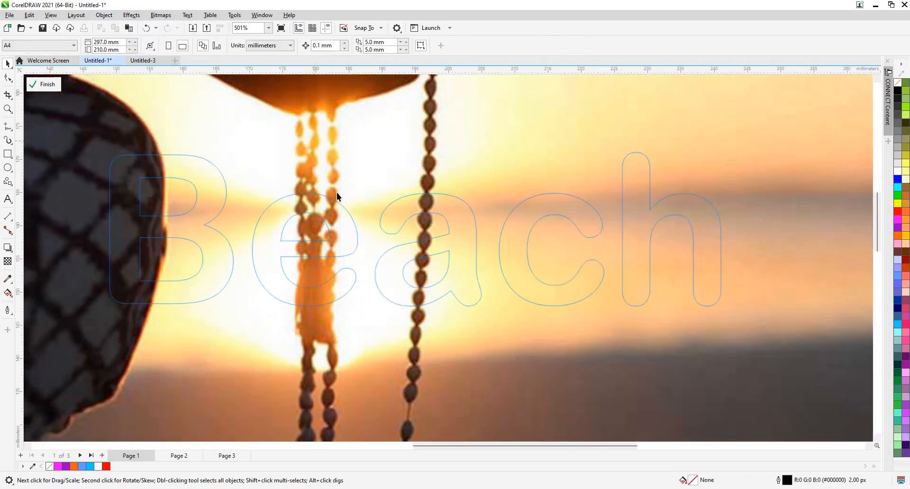
{"action": "scroll", "coordinate": [330, 175], "scroll_direction": "down", "scroll_amount": 3}
- Scale the clipped photo down proportionally to about 113 × 71 mm around the lettering and finish editing the PowerClip
{"action": "left_click", "coordinate": [197, 93]}
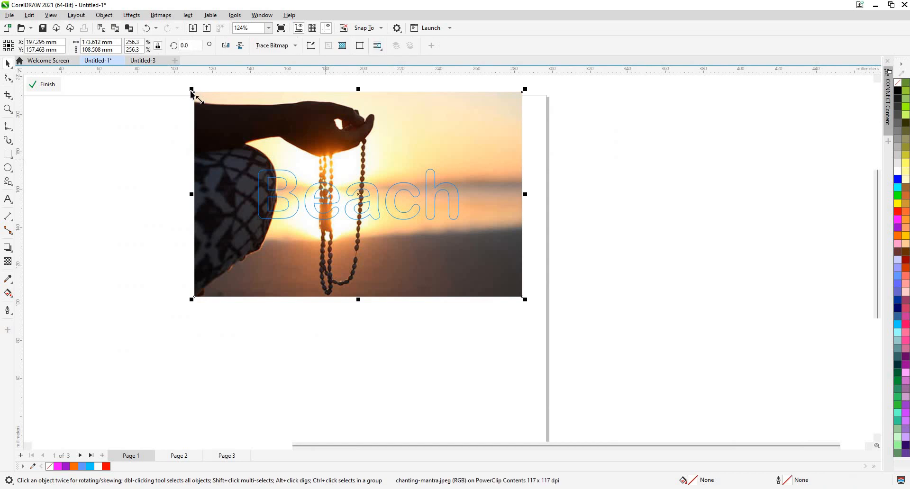
{"action": "left_click_drag", "start_coordinate": [212, 120], "coordinate": [252, 127]}
{"action": "left_click_drag", "start_coordinate": [526, 218], "coordinate": [475, 218]}
{"action": "key", "text": "ctrl+z"}
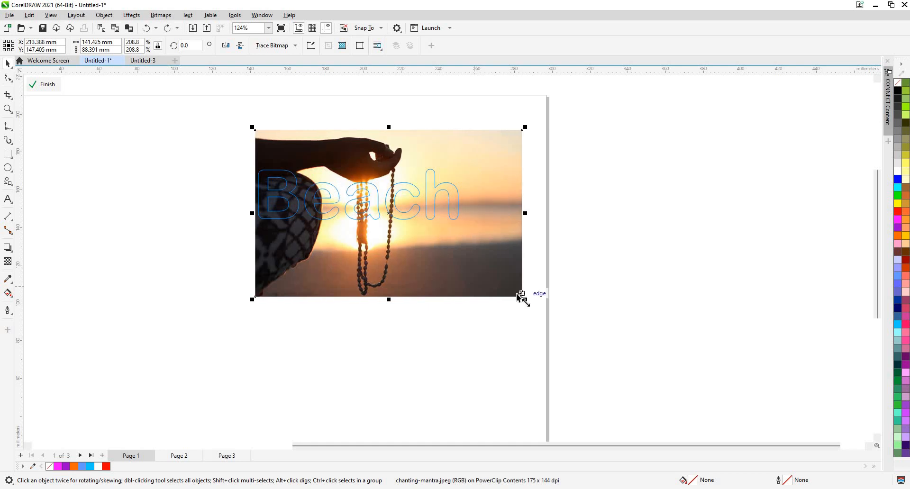
{"action": "left_click_drag", "start_coordinate": [484, 268], "coordinate": [443, 243]}
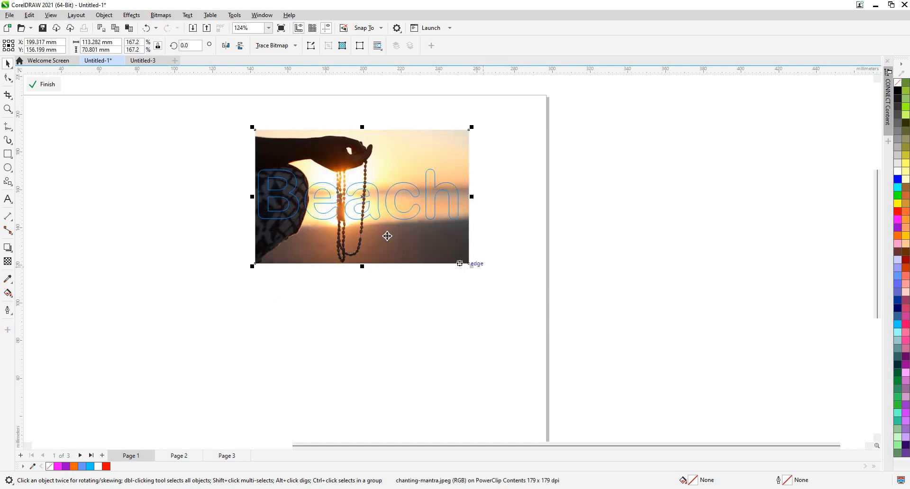
{"action": "left_click", "coordinate": [387, 236]}
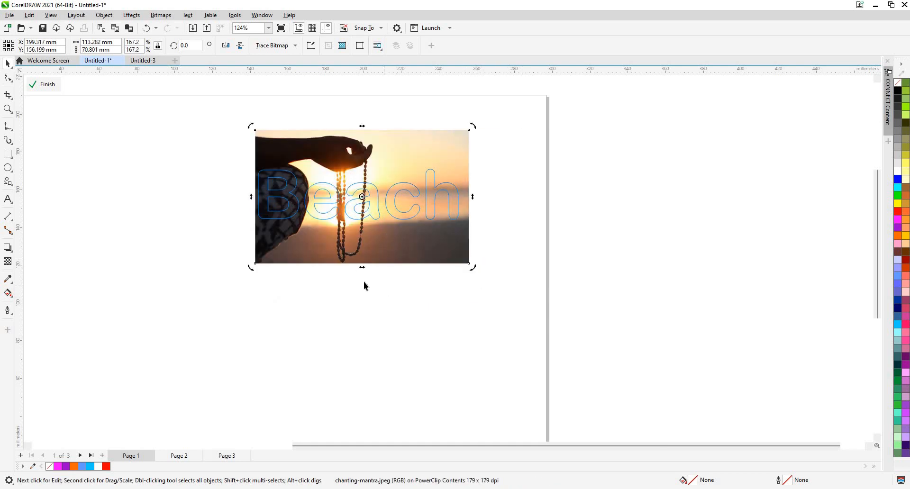
{"action": "key", "text": "Escape"}
{"action": "scroll", "coordinate": [339, 210], "scroll_direction": "up", "scroll_amount": 1}
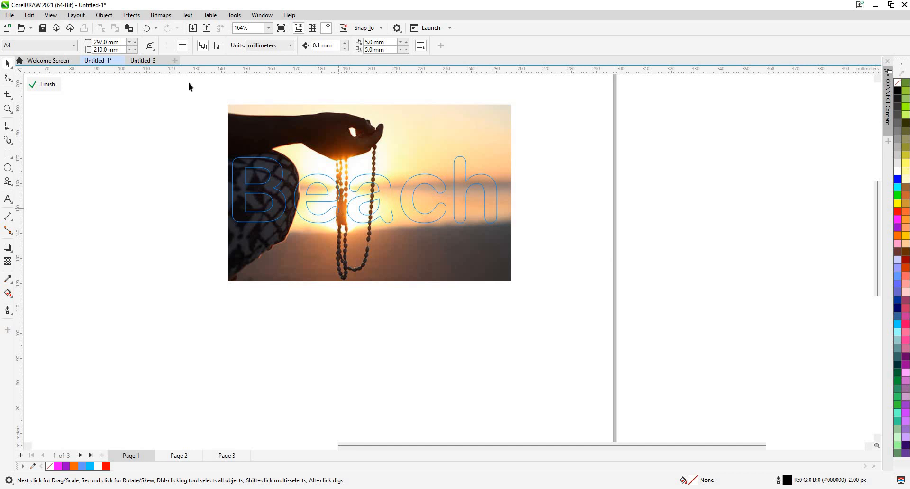
{"action": "left_click", "coordinate": [39, 93]}
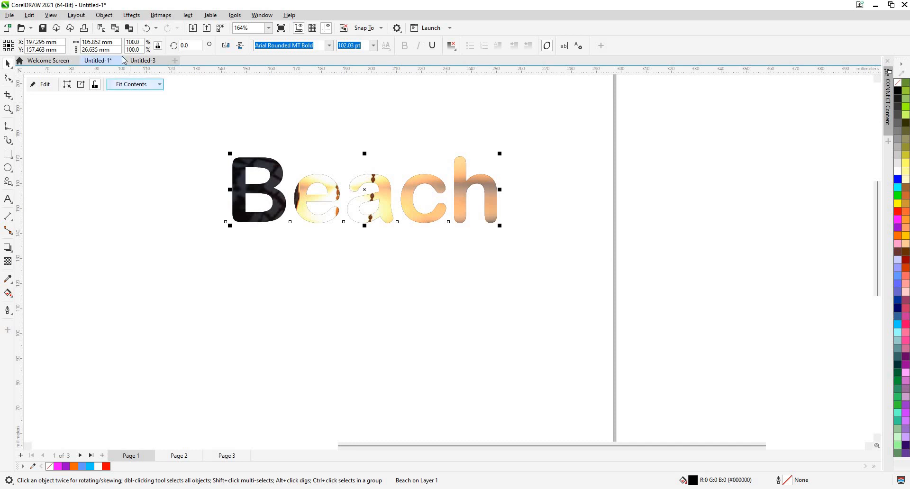
{"action": "left_click", "coordinate": [140, 85]}
{"action": "left_click", "coordinate": [104, 15]}
{"action": "left_click", "coordinate": [104, 15]}
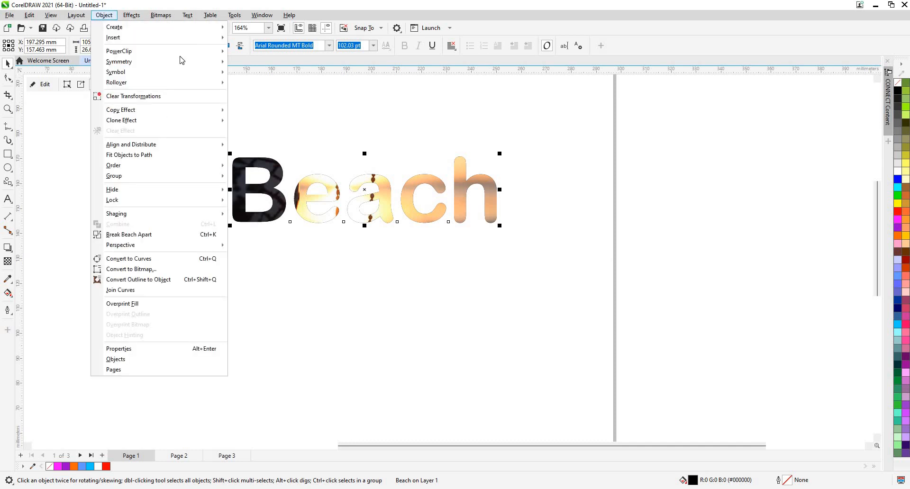
{"action": "mouse_move", "coordinate": [179, 56]}
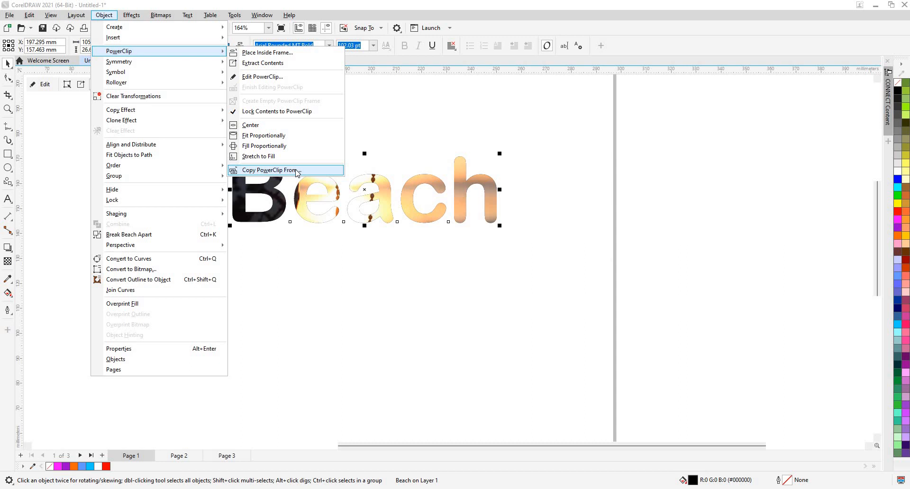
{"action": "left_click", "coordinate": [455, 128]}
- Import the image Bharatanatyam-1 from the Downloads folder and place it on the page
{"action": "scroll", "coordinate": [455, 128], "scroll_direction": "down", "scroll_amount": 1}
{"action": "scroll", "coordinate": [403, 220], "scroll_direction": "down", "scroll_amount": 3}
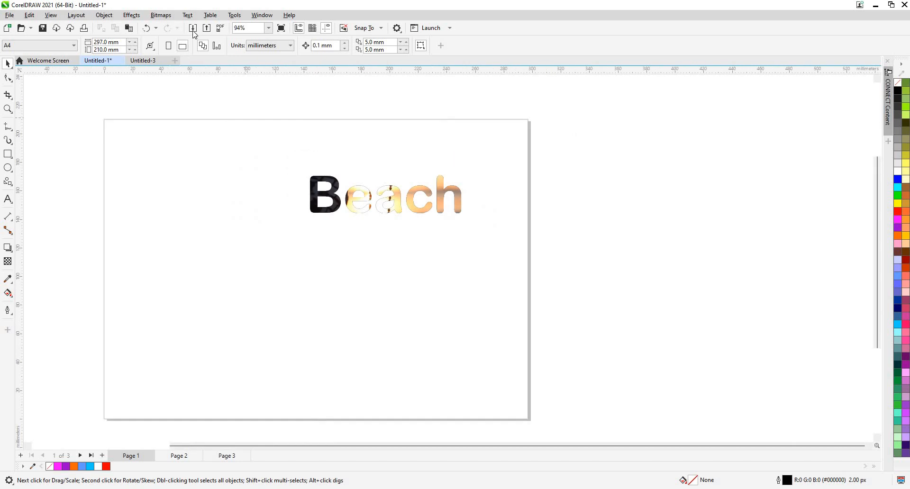
{"action": "key", "text": "ctrl+i"}
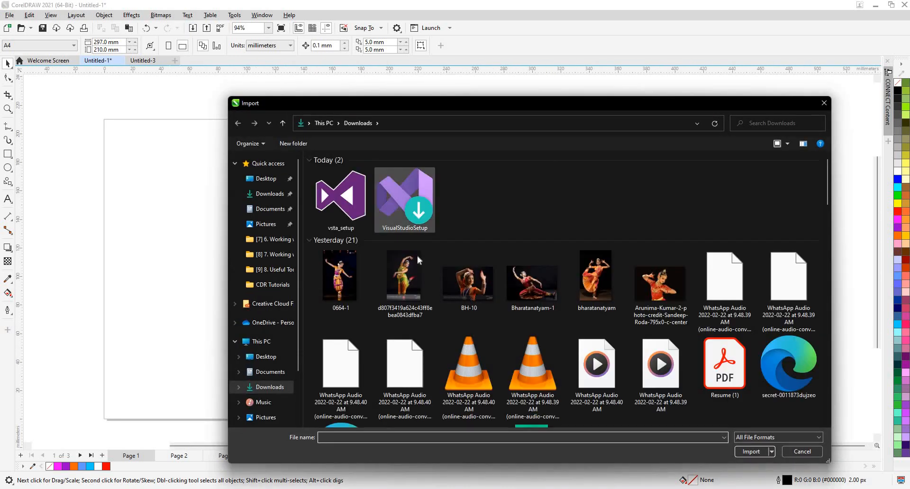
{"action": "scroll", "coordinate": [417, 260], "scroll_direction": "down", "scroll_amount": 3}
{"action": "scroll", "coordinate": [393, 274], "scroll_direction": "up", "scroll_amount": 3}
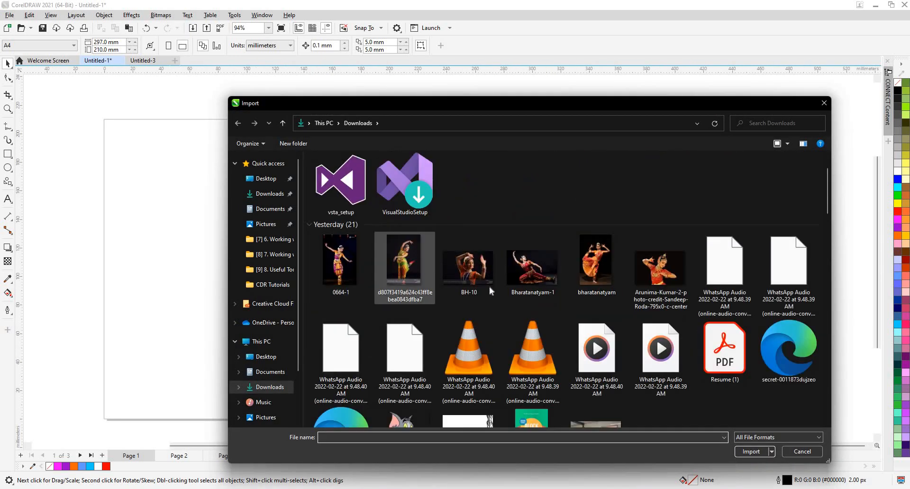
{"action": "left_click", "coordinate": [532, 265]}
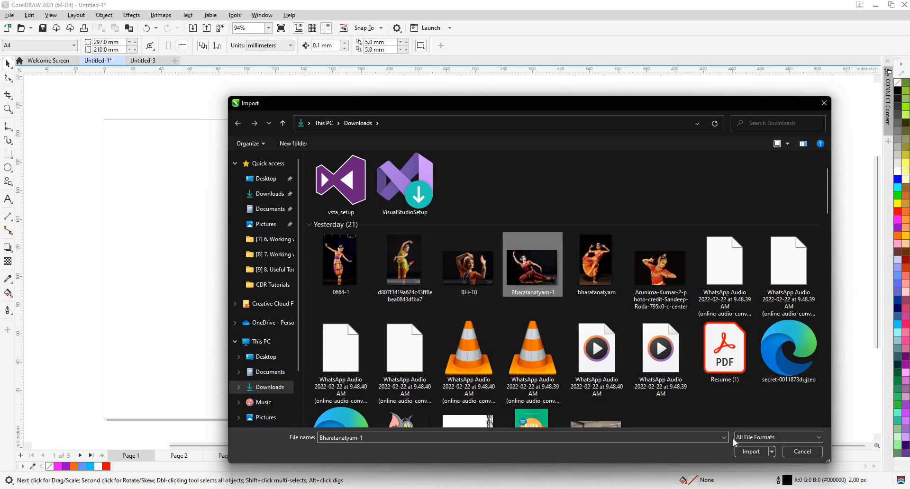
{"action": "left_click", "coordinate": [744, 453]}
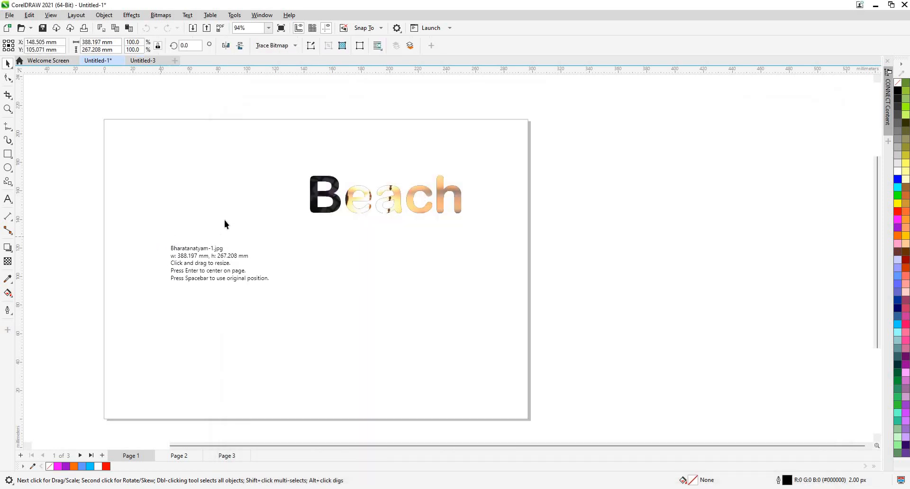
{"action": "left_click", "coordinate": [158, 237]}
- Scale the dancer photo to 50%, about 194 × 134 mm, and position it on the page below the word "Beach"
{"action": "scroll", "coordinate": [228, 215], "scroll_direction": "down", "scroll_amount": 2}
{"action": "left_click_drag", "start_coordinate": [286, 248], "coordinate": [235, 125]}
{"action": "left_click_drag", "start_coordinate": [135, 103], "coordinate": [294, 200]}
{"action": "left_click_drag", "start_coordinate": [364, 265], "coordinate": [255, 277]}
{"action": "scroll", "coordinate": [256, 282], "scroll_direction": "up", "scroll_amount": 2}
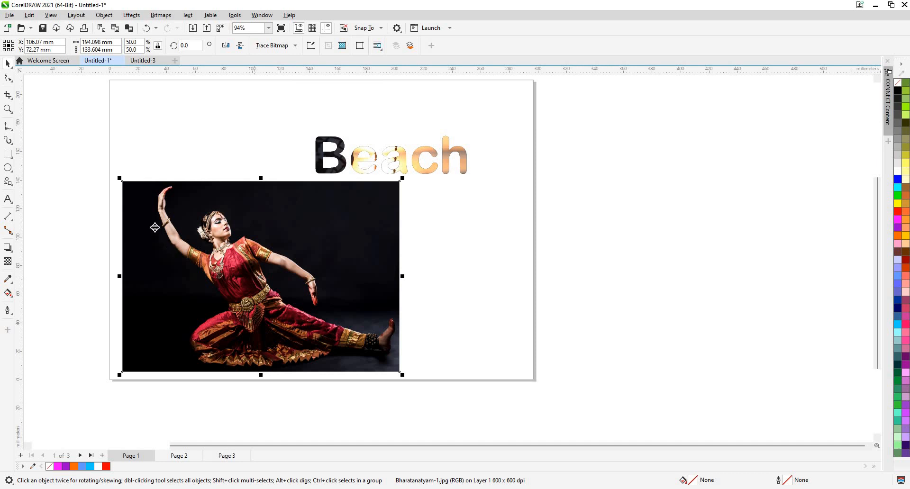
- Draw a circle about 127 mm in diameter beside the dancer photo and PowerClip the photo inside it
{"action": "left_click", "coordinate": [8, 155]}
{"action": "left_click", "coordinate": [8, 168]}
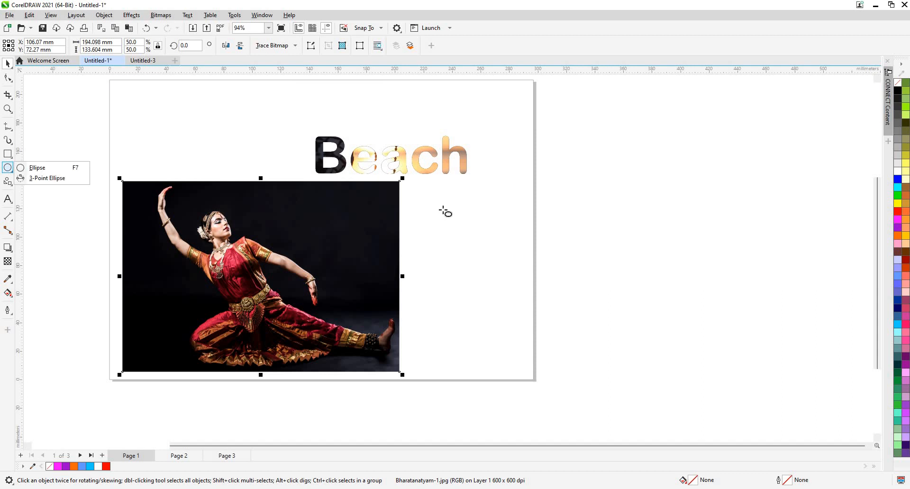
{"action": "mouse_move", "coordinate": [496, 291]}
{"action": "left_mouse_down"}
{"action": "mouse_move", "coordinate": [512, 287]}
{"action": "mouse_move", "coordinate": [615, 388]}
{"action": "mouse_move", "coordinate": [478, 285]}
{"action": "mouse_move", "coordinate": [506, 283]}
{"action": "mouse_move", "coordinate": [296, 275]}
{"action": "mouse_move", "coordinate": [503, 276]}
{"action": "left_mouse_up"}
{"action": "key", "text": "space"}
{"action": "left_click_drag", "start_coordinate": [290, 256], "coordinate": [502, 255]}
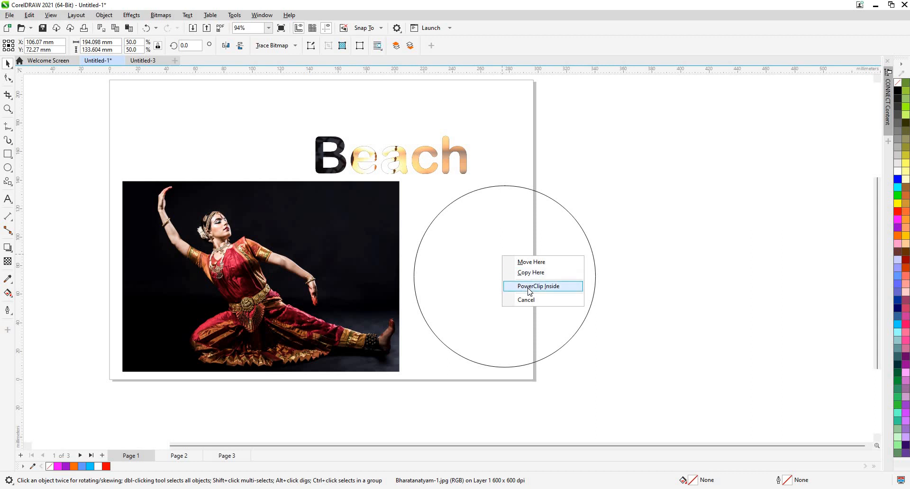
{"action": "left_click", "coordinate": [529, 286]}
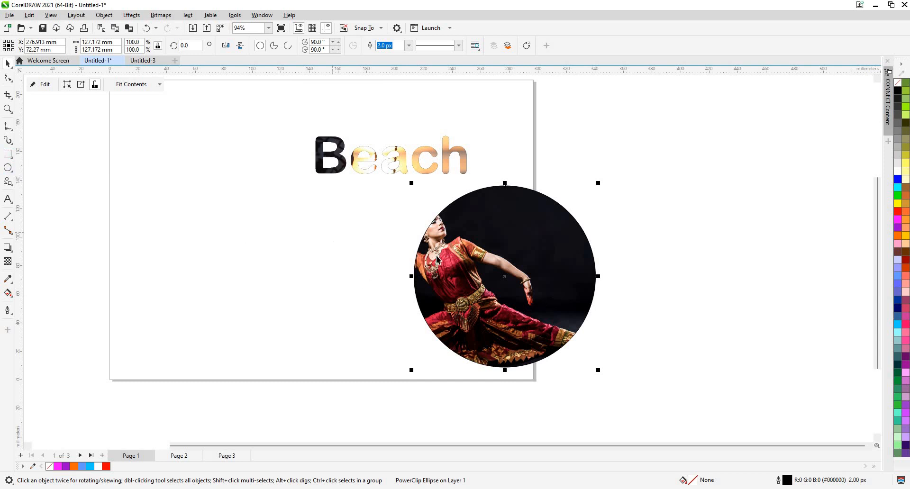
- Undo the dancer photo's PowerClip and delete the circle
{"action": "key", "text": "ctrl+z"}
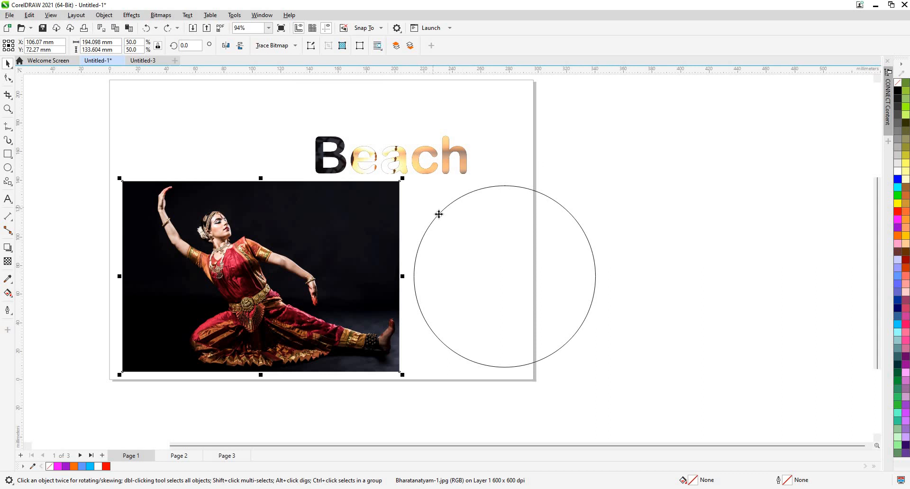
{"action": "key", "text": "Delete"}
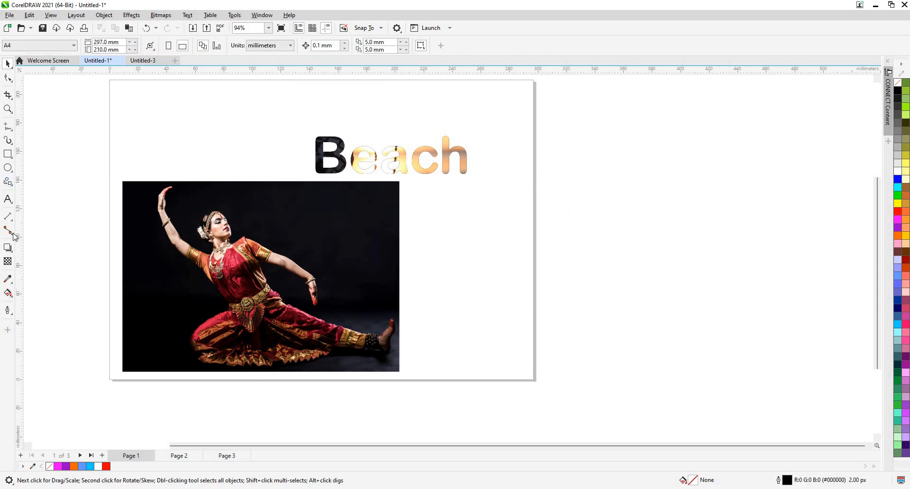
- Draw a Graph Paper grid of 4 columns and 3 rows beside the dancer photo
{"action": "left_click", "coordinate": [10, 249]}
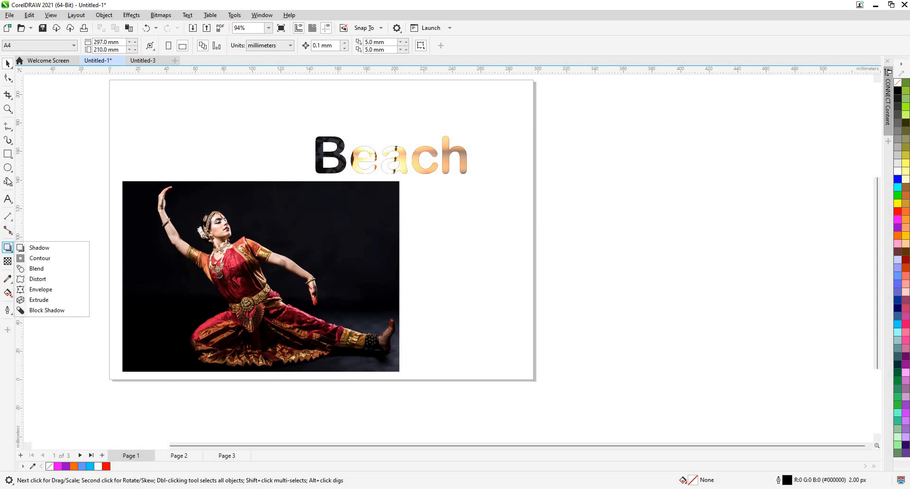
{"action": "mouse_move", "coordinate": [9, 181]}
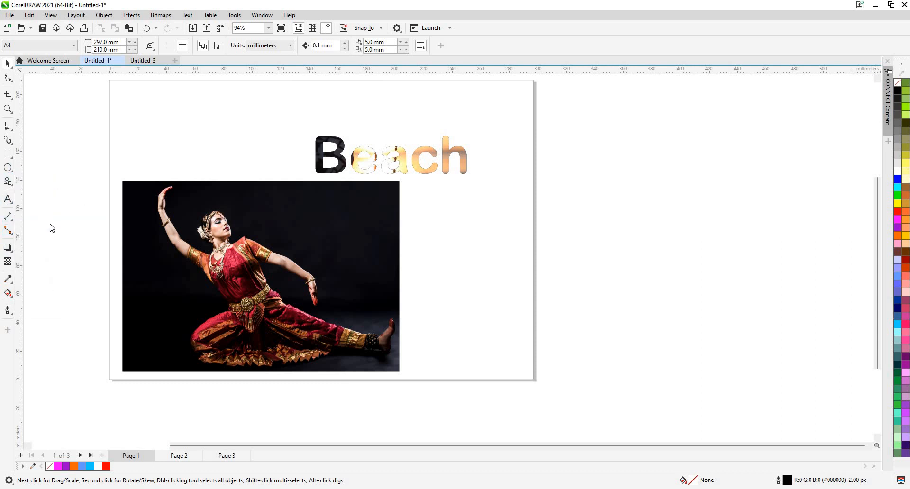
{"action": "left_click", "coordinate": [67, 238]}
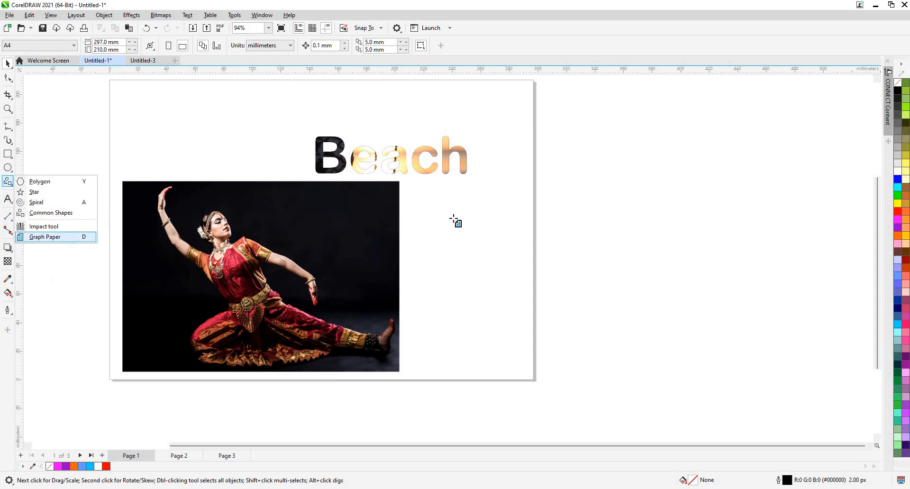
{"action": "left_click_drag", "start_coordinate": [457, 203], "coordinate": [636, 384]}
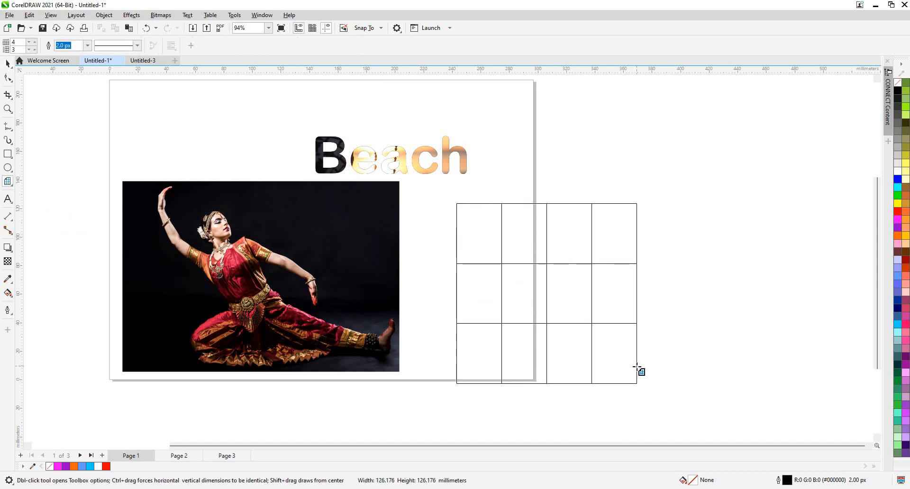
- Set new Graph Paper grids to 5 columns and 5 rows, and delete the existing grid beside the dancer photo
{"action": "left_click", "coordinate": [34, 51]}
{"action": "left_click", "coordinate": [34, 50]}
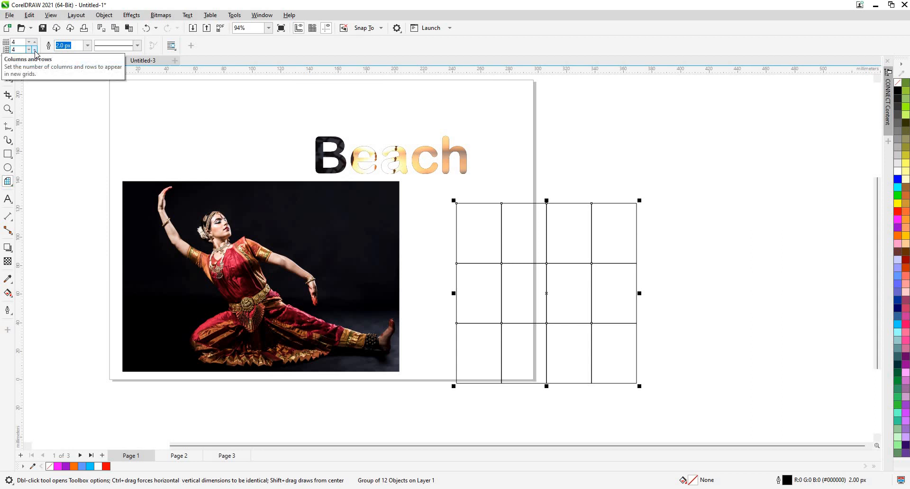
{"action": "left_click", "coordinate": [34, 42]}
{"action": "left_click", "coordinate": [34, 42]}
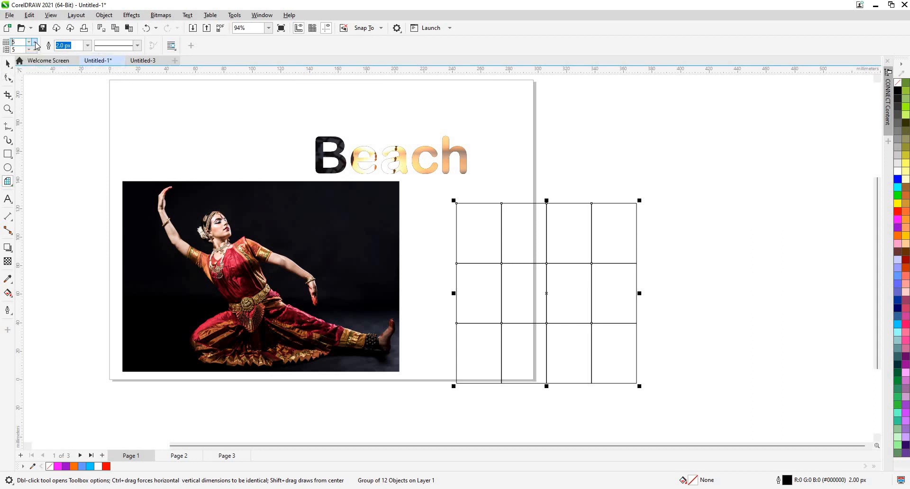
{"action": "left_click", "coordinate": [36, 50]}
{"action": "left_click", "coordinate": [8, 67]}
{"action": "key", "text": "Delete"}
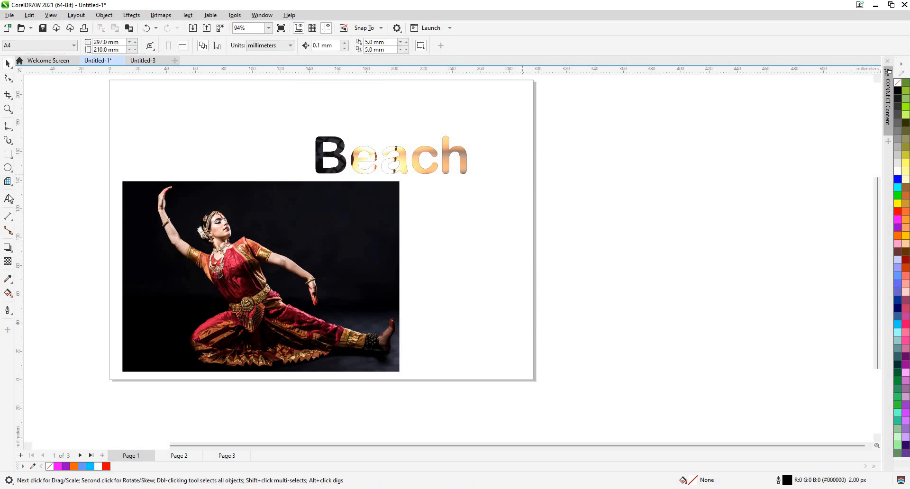
- Draw a Graph Paper grid of 7 columns and 7 rows, about 120 mm square, beside the dancer photo
{"action": "left_click", "coordinate": [7, 182]}
{"action": "mouse_move", "coordinate": [435, 207]}
{"action": "left_mouse_down"}
{"action": "mouse_move", "coordinate": [676, 376]}
{"action": "mouse_move", "coordinate": [656, 345]}
{"action": "left_mouse_up"}
{"action": "left_click_drag", "start_coordinate": [611, 292], "coordinate": [610, 292]}
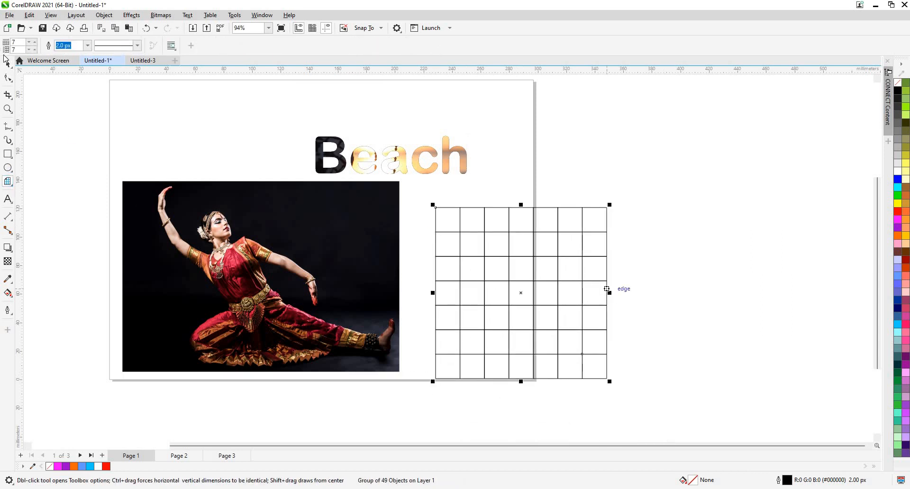
- PowerClip the dancer photo inside the 7 by 7 grid and place the clipped grid on the page below the Beach text
{"action": "key", "text": "space"}
{"action": "left_click", "coordinate": [299, 303]}
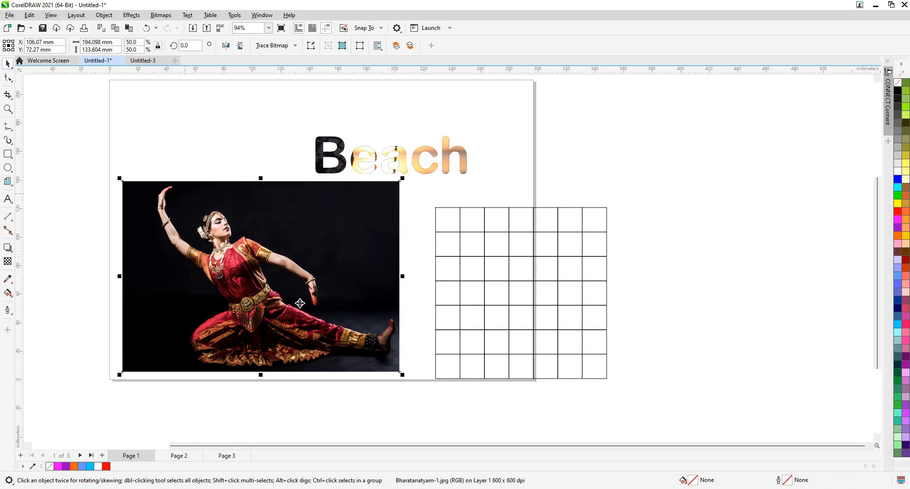
{"action": "left_click_drag", "start_coordinate": [290, 304], "coordinate": [359, 280]}
{"action": "left_click", "coordinate": [540, 354]}
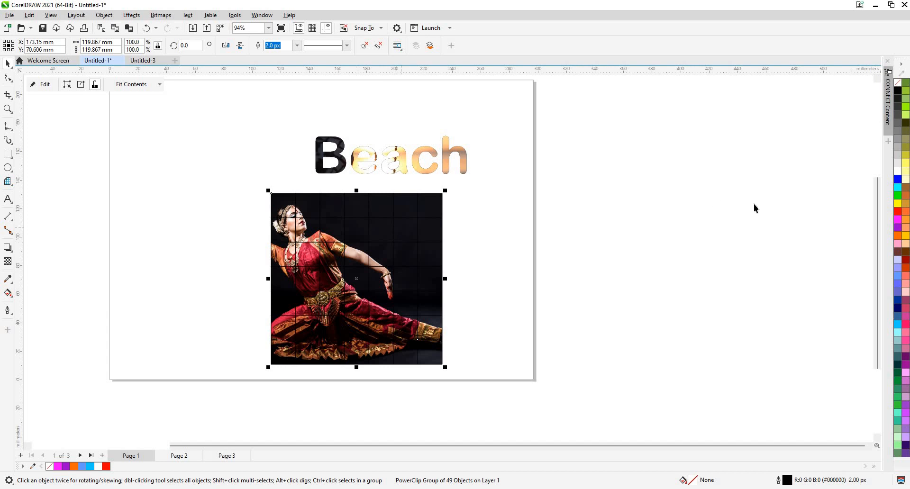
- Set the fill and outline colour of the clipped grid to pale yellow (#FFFFCC)
{"action": "left_click", "coordinate": [906, 181]}
{"action": "right_click", "coordinate": [906, 181]}
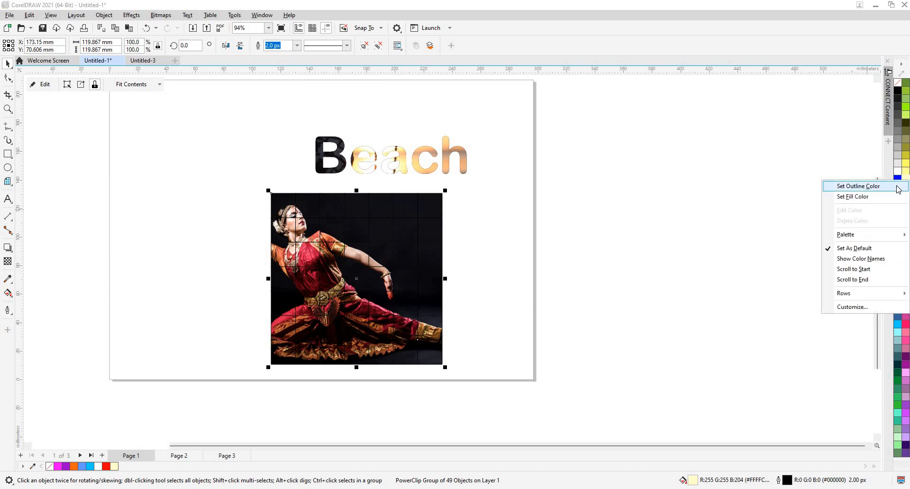
{"action": "left_click", "coordinate": [897, 186]}
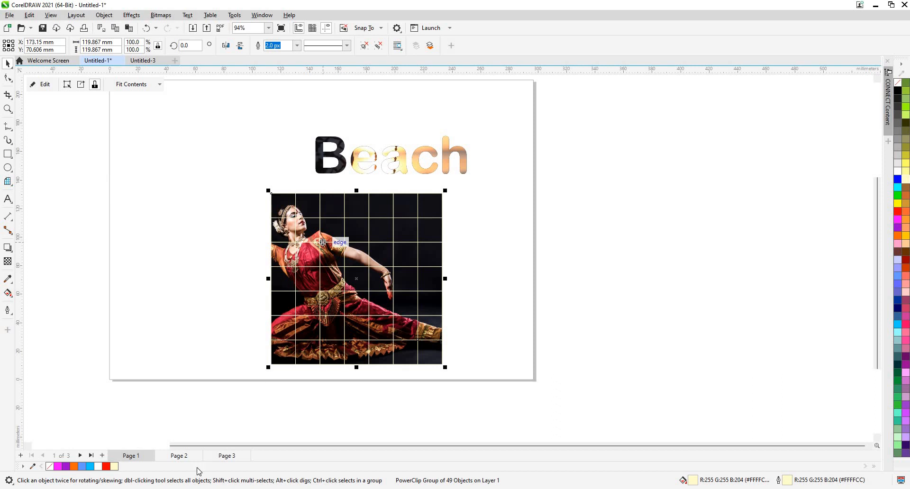
- On Page 2, start a Find Objects query by properties and include Ellipses as the object type
{"action": "key", "text": "Page_Down"}
{"action": "scroll", "coordinate": [335, 171], "scroll_direction": "down", "scroll_amount": 1}
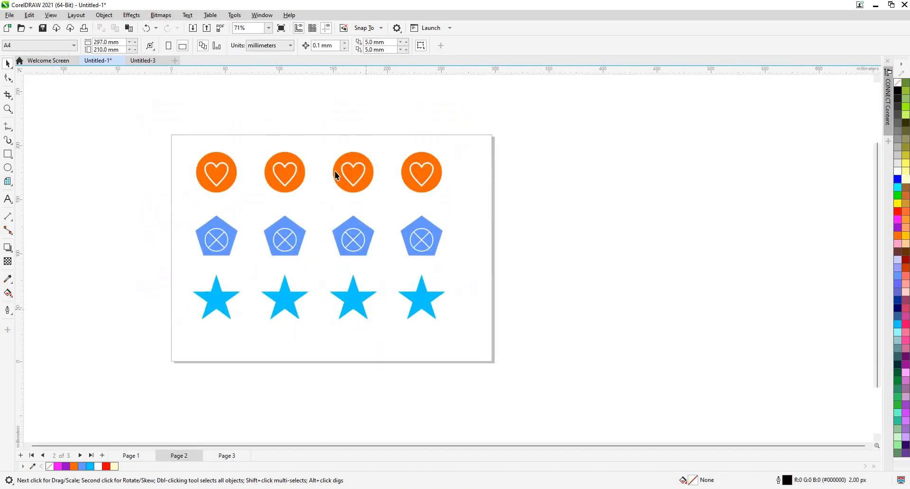
{"action": "scroll", "coordinate": [335, 172], "scroll_direction": "up", "scroll_amount": 1}
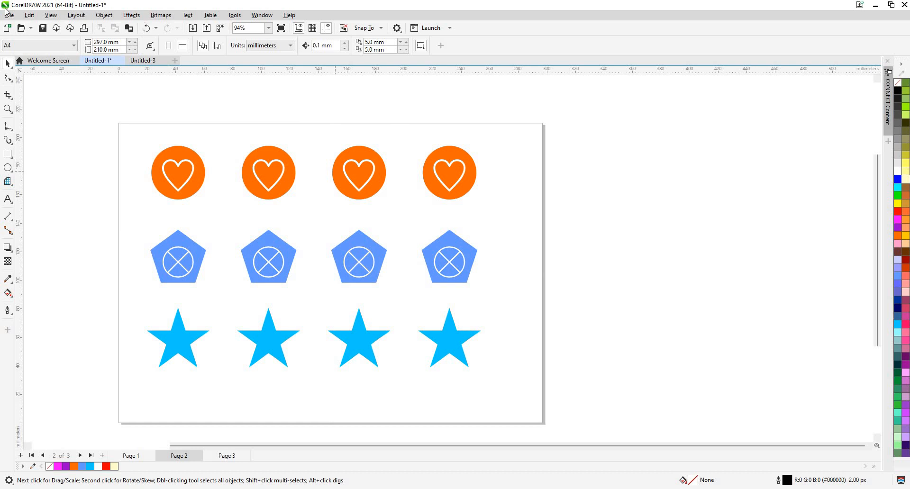
{"action": "left_click", "coordinate": [27, 18]}
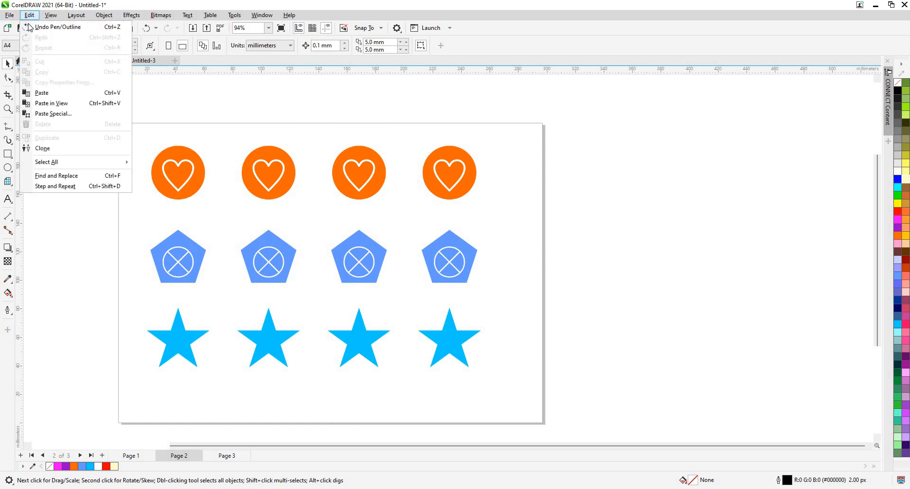
{"action": "left_click", "coordinate": [120, 178]}
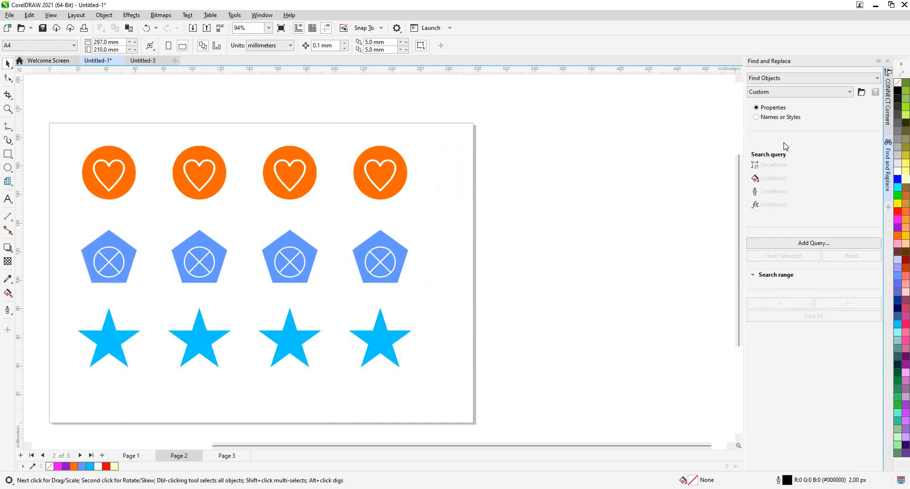
{"action": "left_click", "coordinate": [791, 244]}
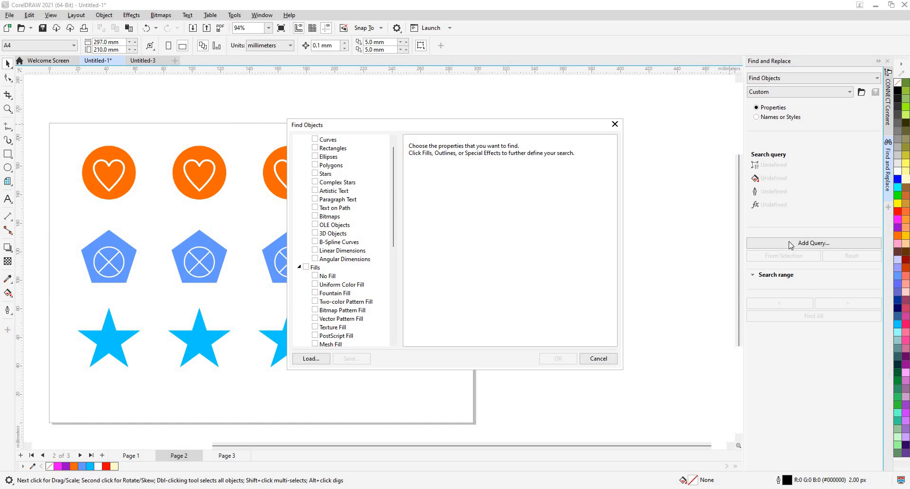
{"action": "scroll", "coordinate": [322, 161], "scroll_direction": "up", "scroll_amount": 1}
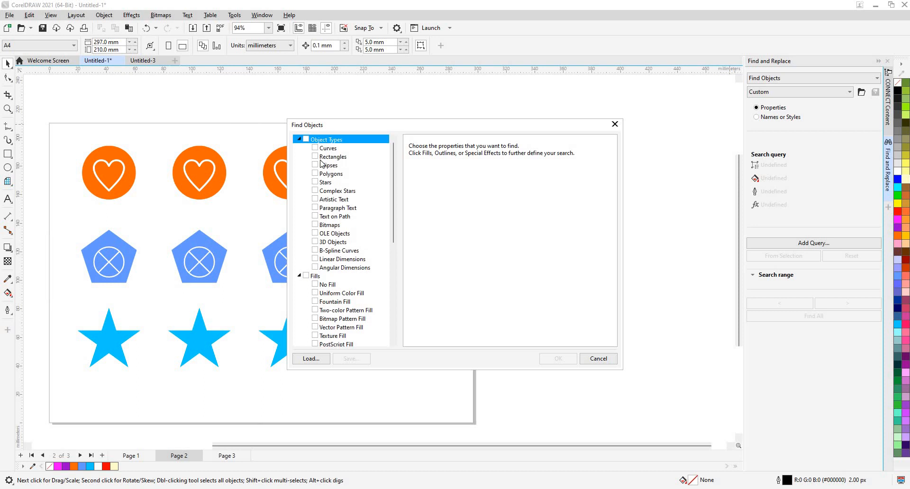
{"action": "left_click", "coordinate": [338, 166]}
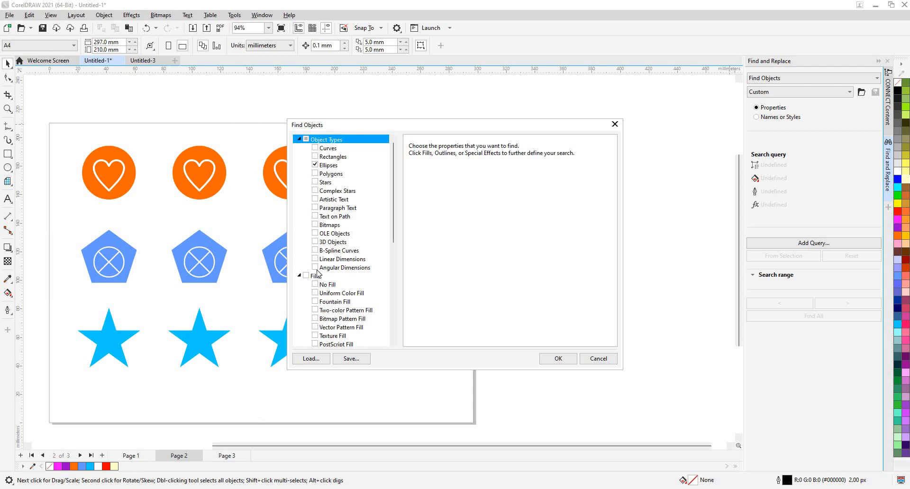
- Examine the fill, outline and special effect criteria available for the query, and the property options for Ellipses
{"action": "scroll", "coordinate": [318, 273], "scroll_direction": "down", "scroll_amount": 4}
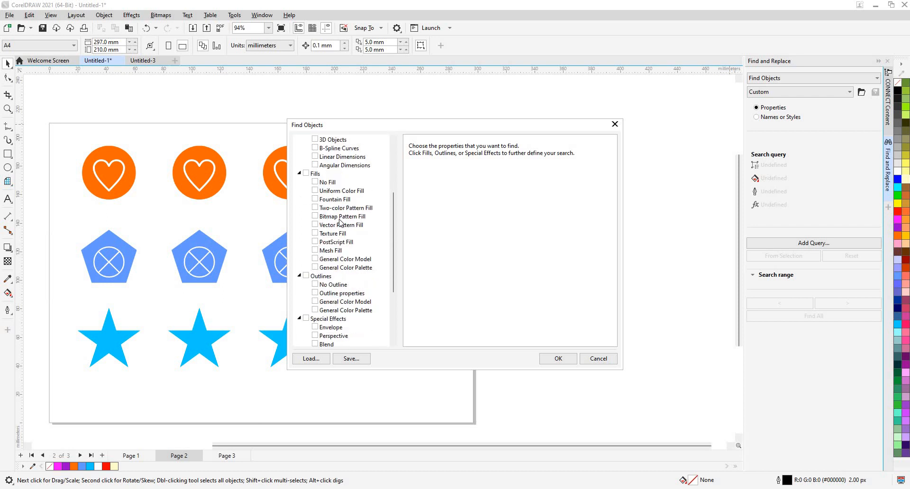
{"action": "scroll", "coordinate": [331, 295], "scroll_direction": "down", "scroll_amount": 2}
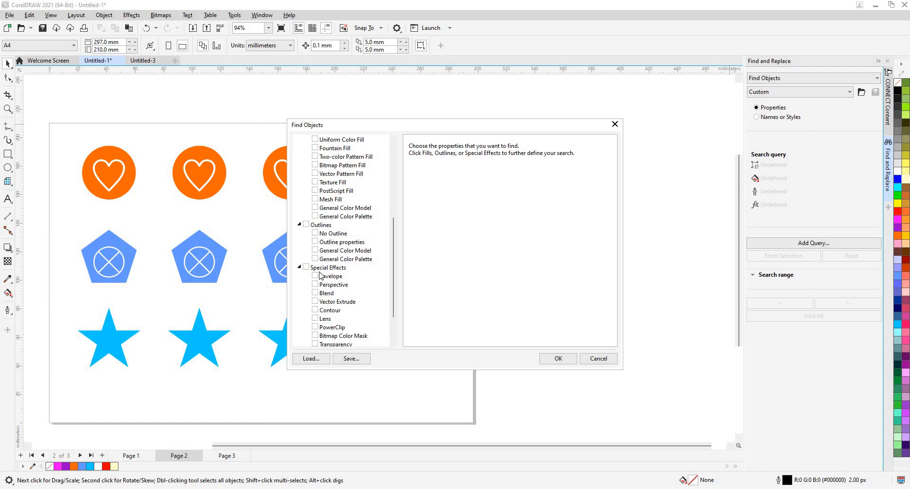
{"action": "scroll", "coordinate": [319, 275], "scroll_direction": "up", "scroll_amount": 6}
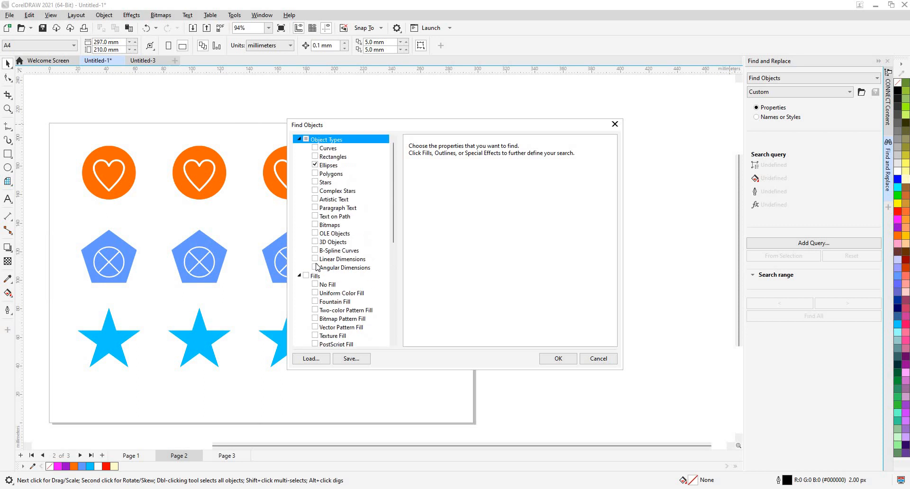
{"action": "scroll", "coordinate": [316, 267], "scroll_direction": "down", "scroll_amount": 1}
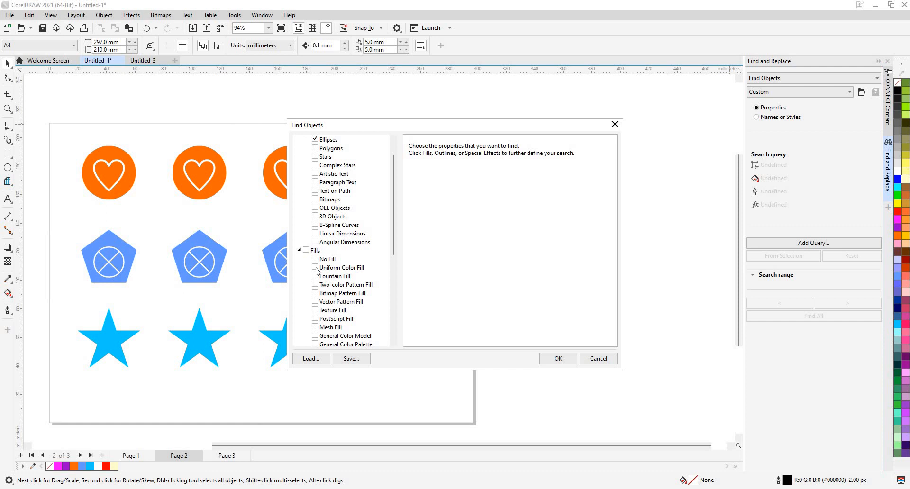
{"action": "scroll", "coordinate": [317, 270], "scroll_direction": "down", "scroll_amount": 5}
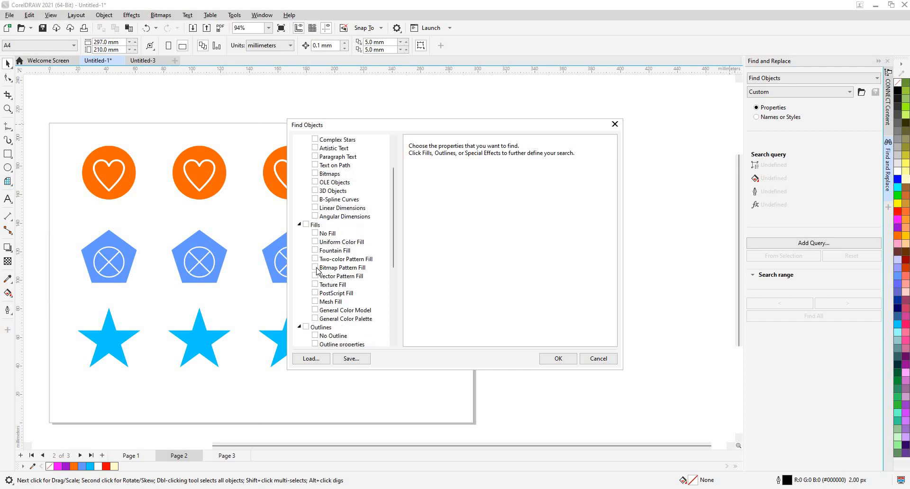
{"action": "scroll", "coordinate": [317, 270], "scroll_direction": "up", "scroll_amount": 6}
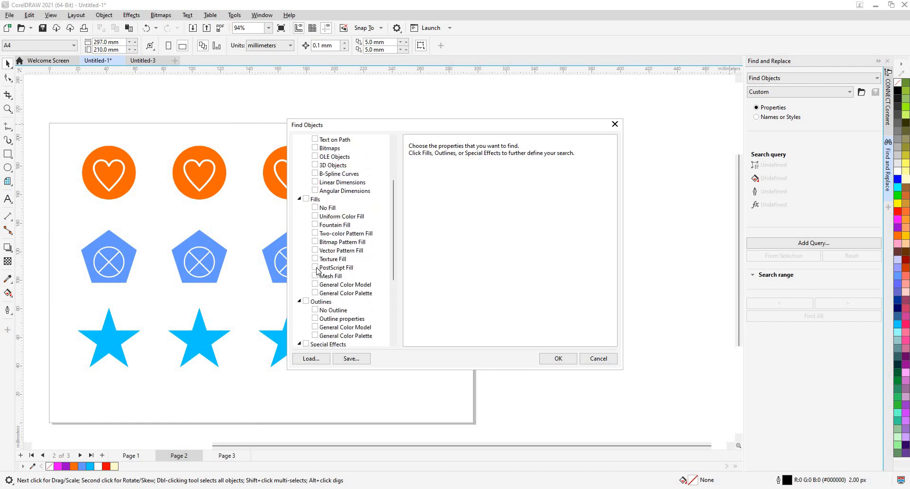
{"action": "left_click", "coordinate": [342, 166]}
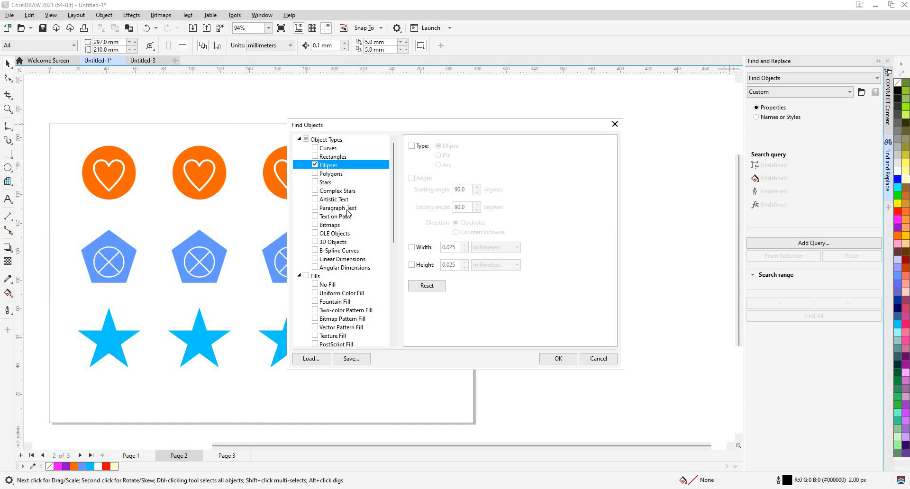
- Add Uniform Color Fill to the query and restrict it to the orange sampled from the circles
{"action": "left_click", "coordinate": [332, 295]}
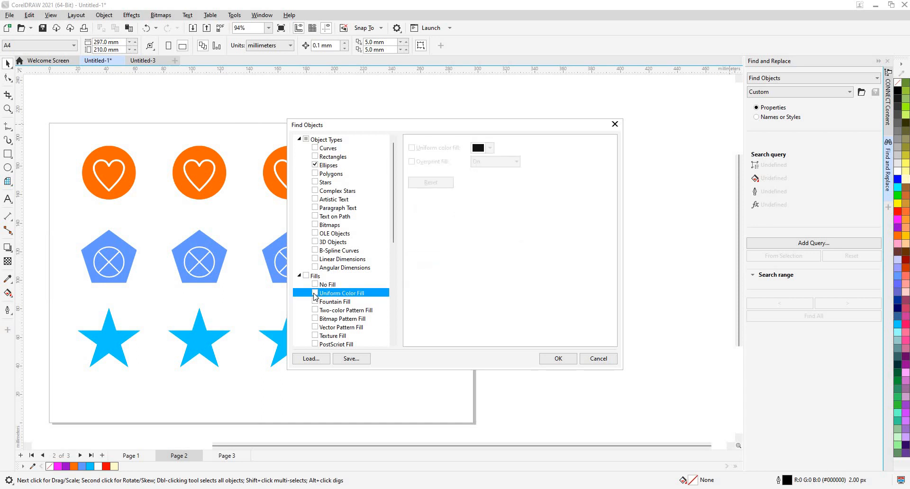
{"action": "left_click", "coordinate": [315, 294]}
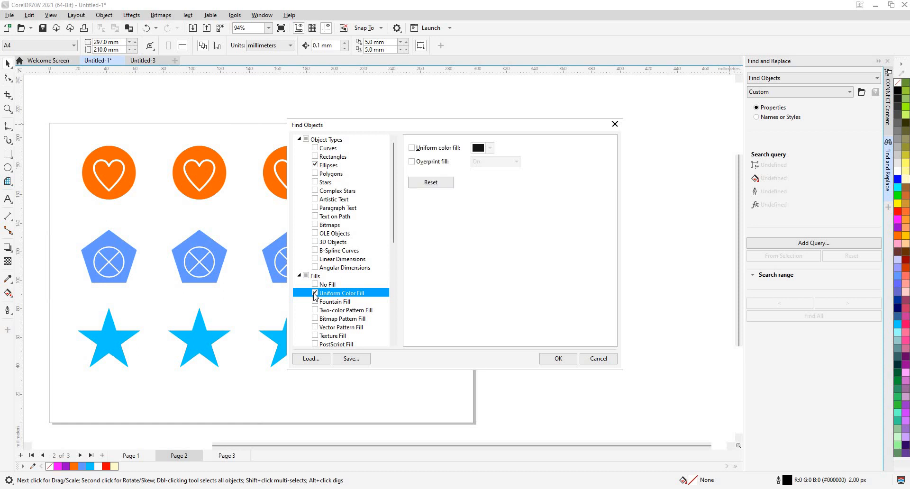
{"action": "left_click", "coordinate": [491, 150]}
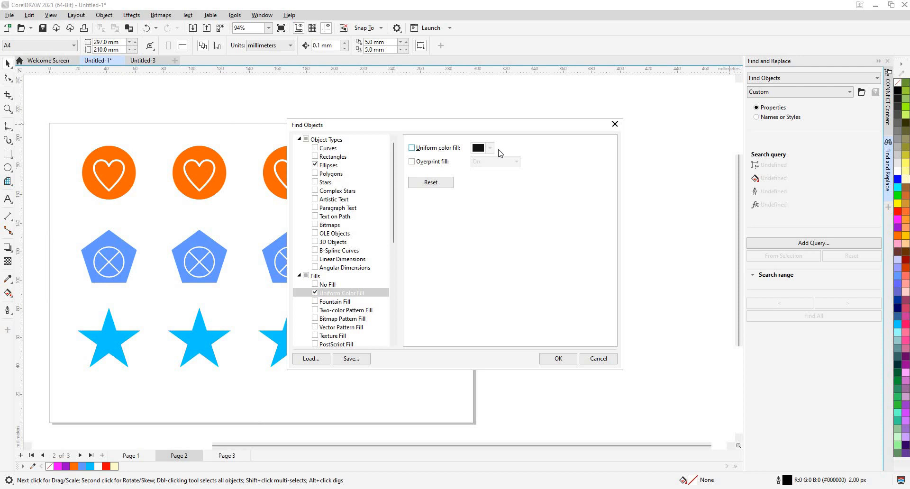
{"action": "left_click", "coordinate": [446, 153]}
{"action": "left_click", "coordinate": [491, 148]}
{"action": "left_click", "coordinate": [491, 148]}
{"action": "left_click", "coordinate": [491, 148]}
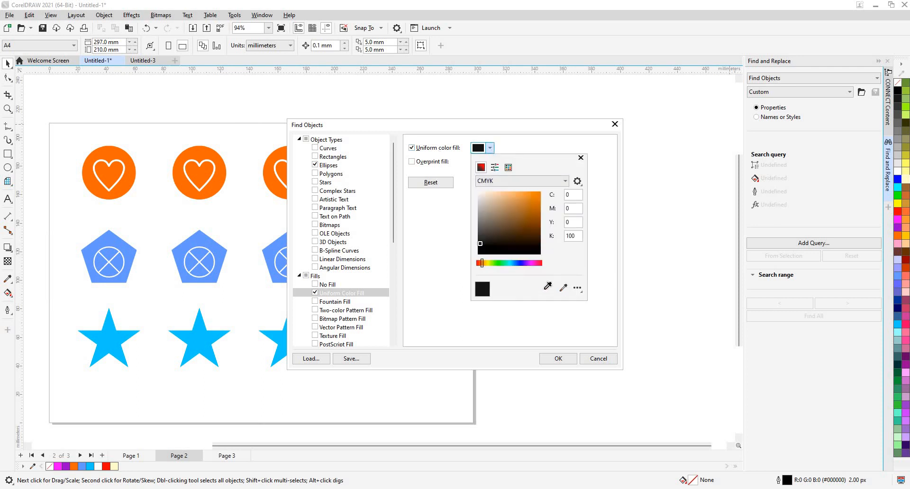
{"action": "left_click", "coordinate": [563, 287]}
{"action": "left_click", "coordinate": [223, 172]}
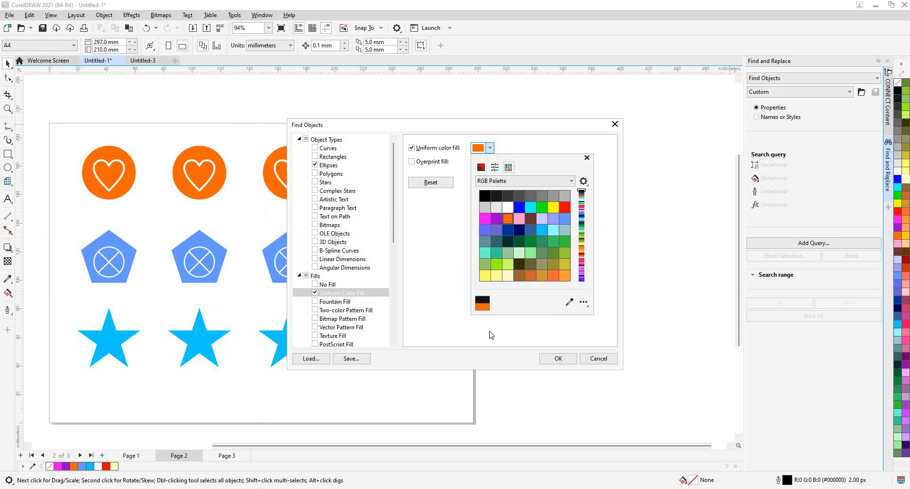
{"action": "left_click", "coordinate": [423, 299]}
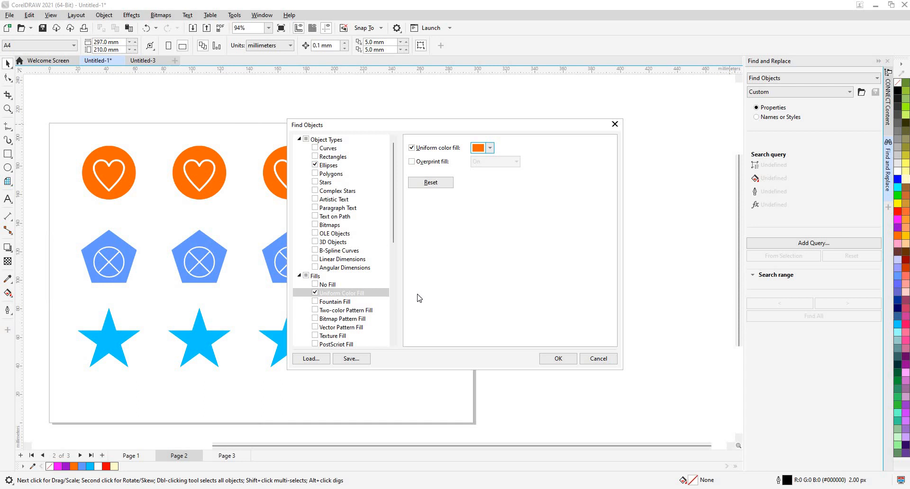
- Add No Outline to the query criteria and apply the query without saving it to a file
{"action": "scroll", "coordinate": [380, 306], "scroll_direction": "down", "scroll_amount": 4}
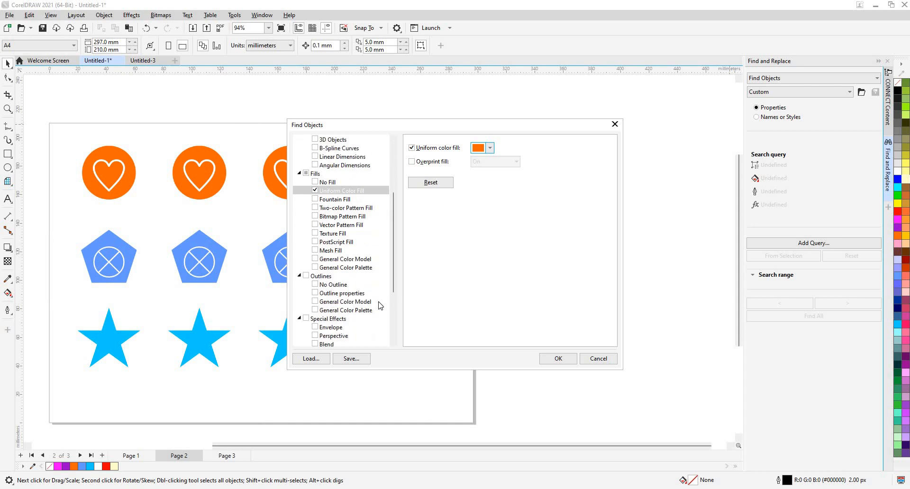
{"action": "left_click", "coordinate": [322, 286]}
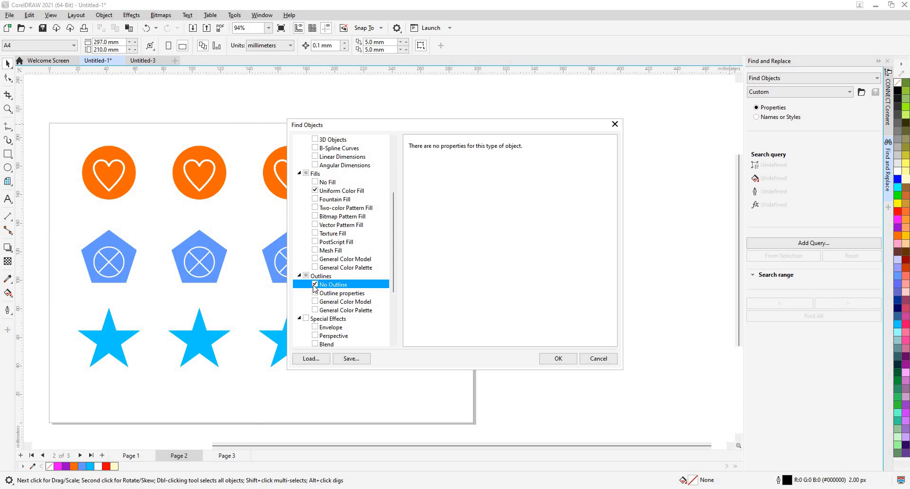
{"action": "left_click", "coordinate": [559, 359]}
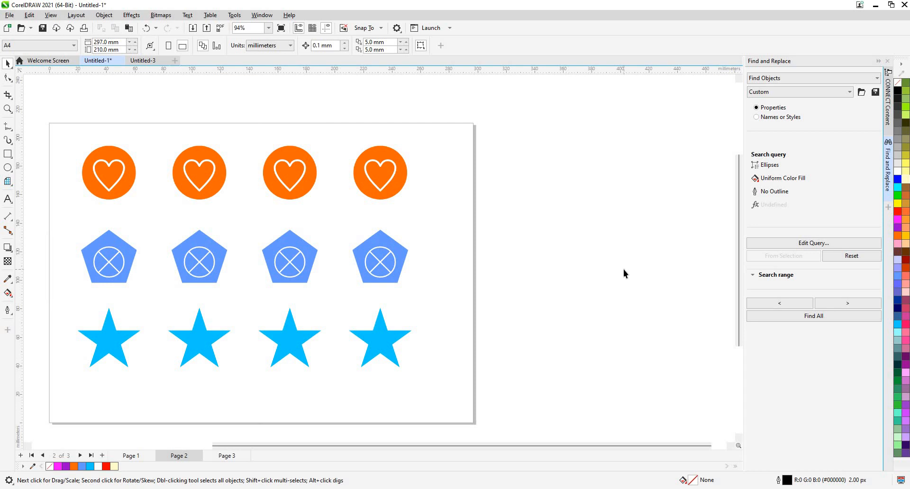
{"action": "left_click", "coordinate": [876, 94]}
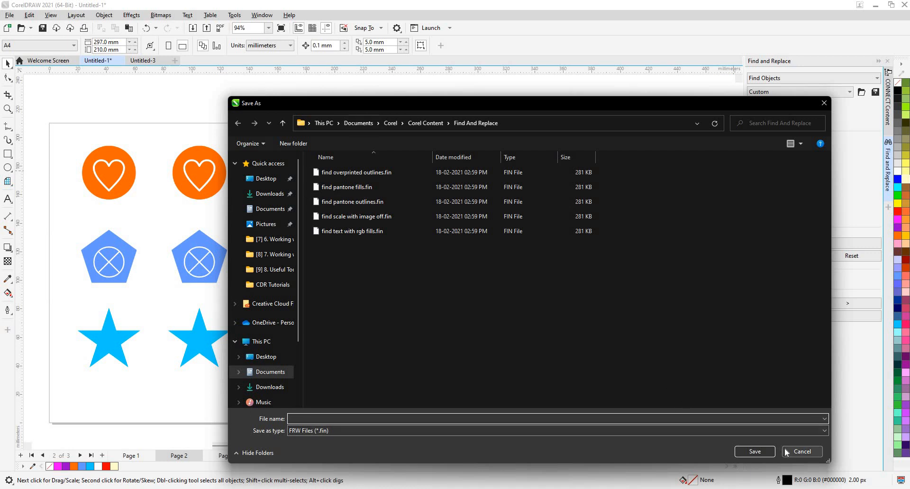
{"action": "left_click", "coordinate": [802, 451]}
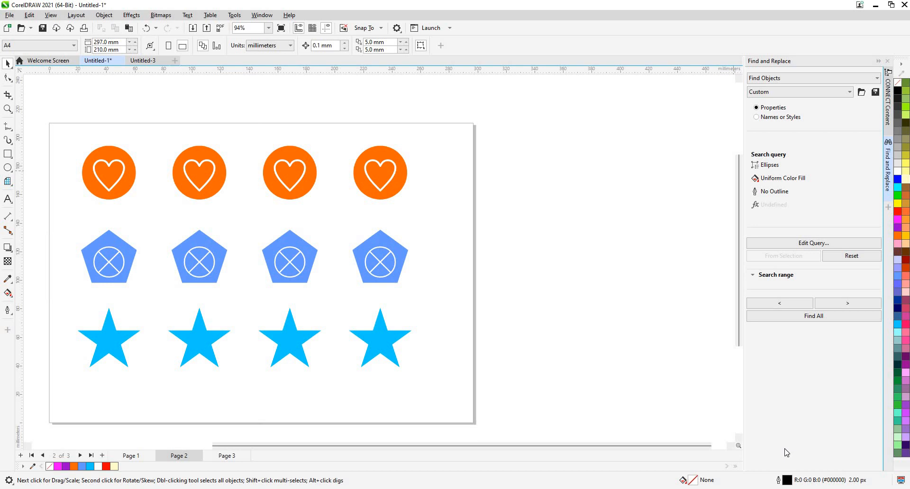
- Find all objects matching the query, then test the selection by moving the orange circles up and undo that move
{"action": "left_click", "coordinate": [826, 317]}
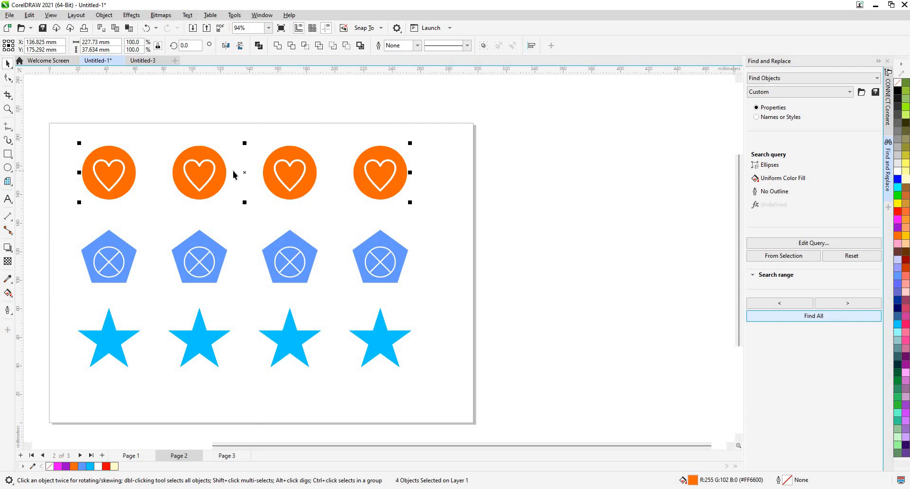
{"action": "left_click_drag", "start_coordinate": [245, 173], "coordinate": [275, 134]}
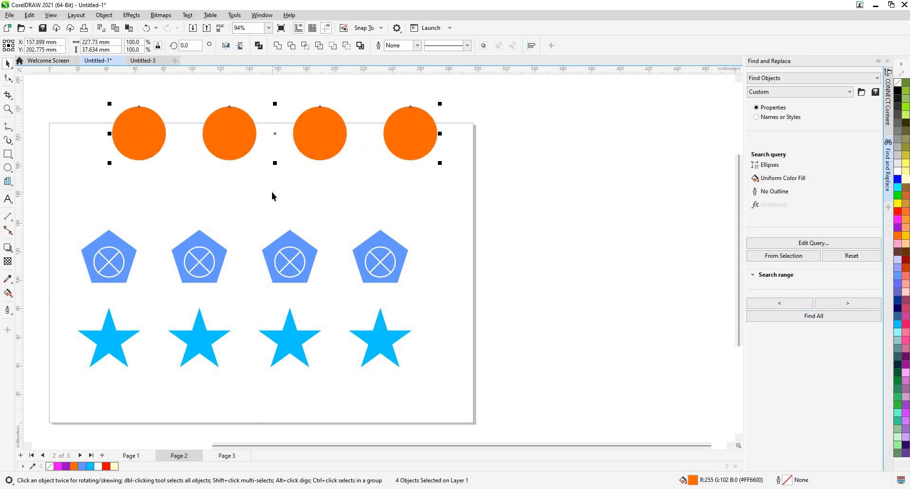
{"action": "key", "text": "ctrl+z"}
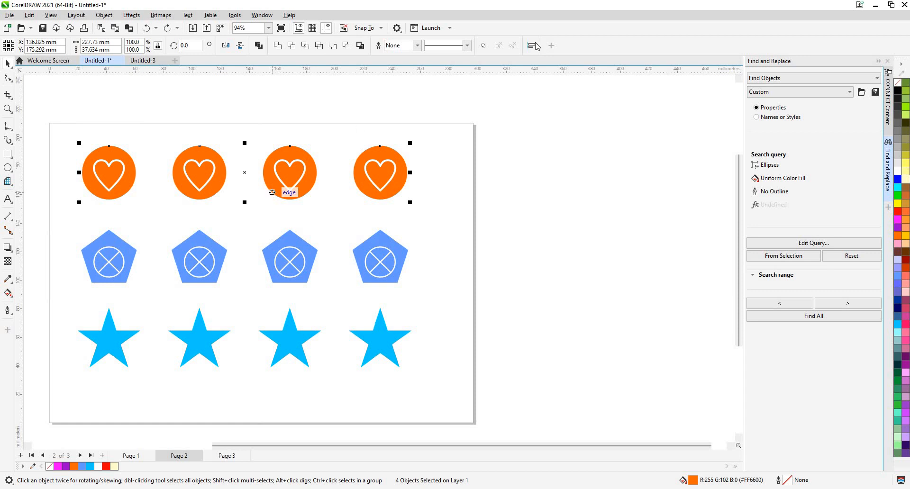
{"action": "left_click", "coordinate": [875, 92]}
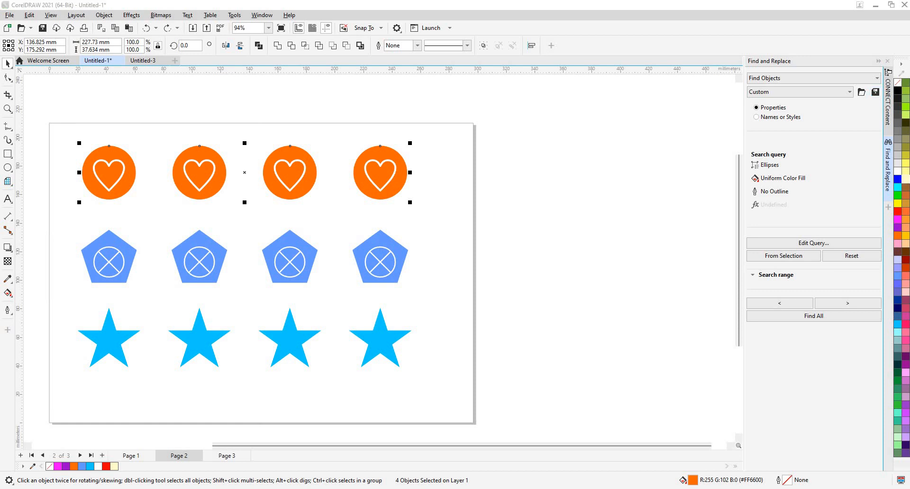
{"action": "key", "text": "super+n"}
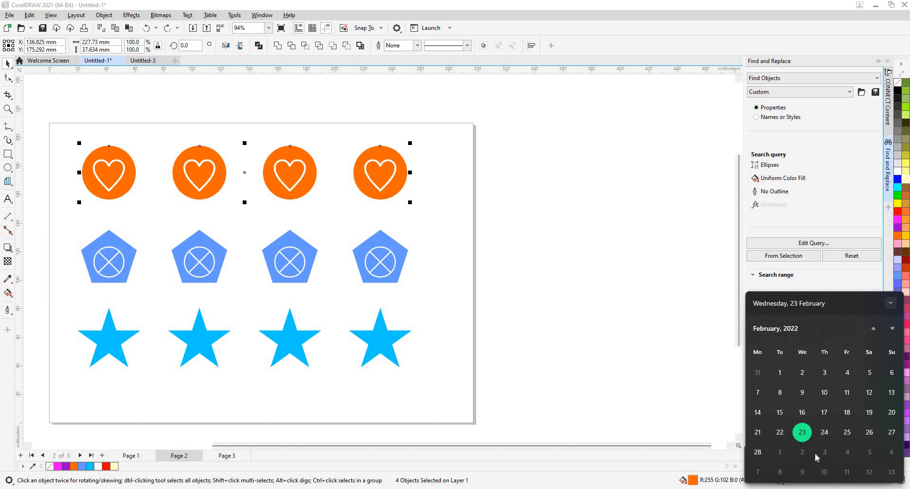
{"action": "left_click", "coordinate": [651, 411]}
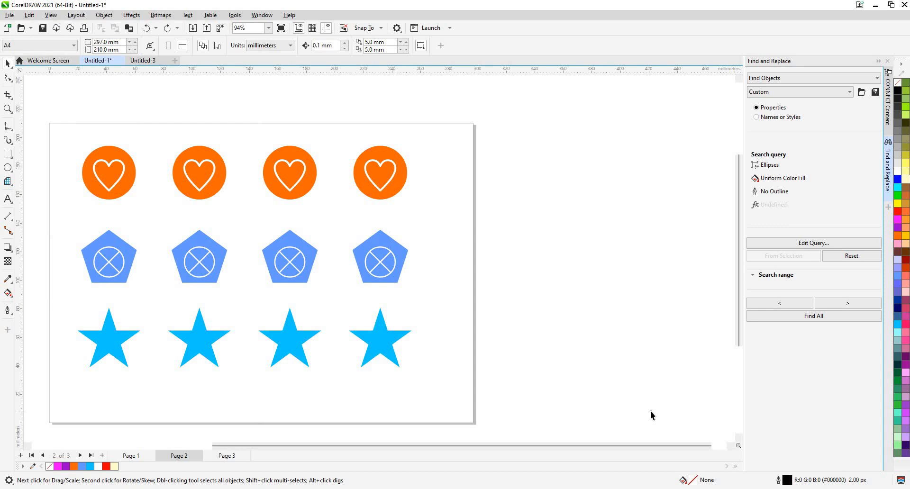
- Reset the search query and build a new one from one of the light blue stars
{"action": "left_click", "coordinate": [835, 256]}
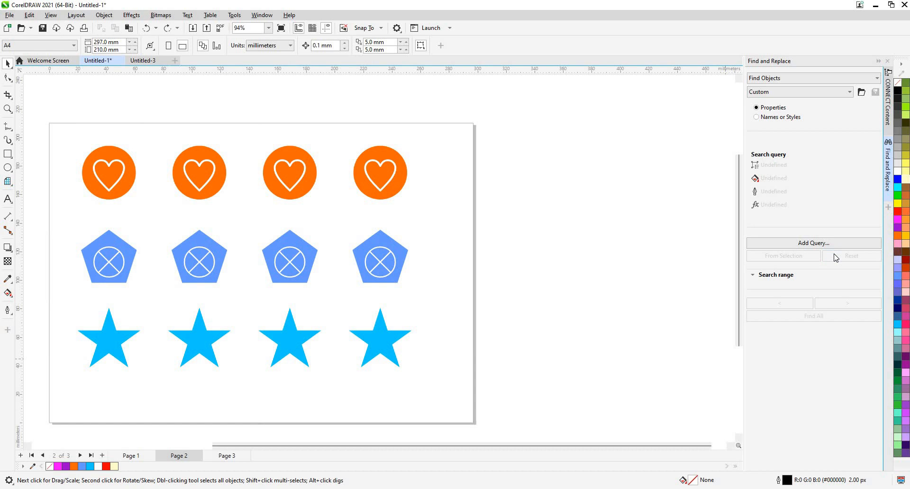
{"action": "left_click", "coordinate": [201, 347]}
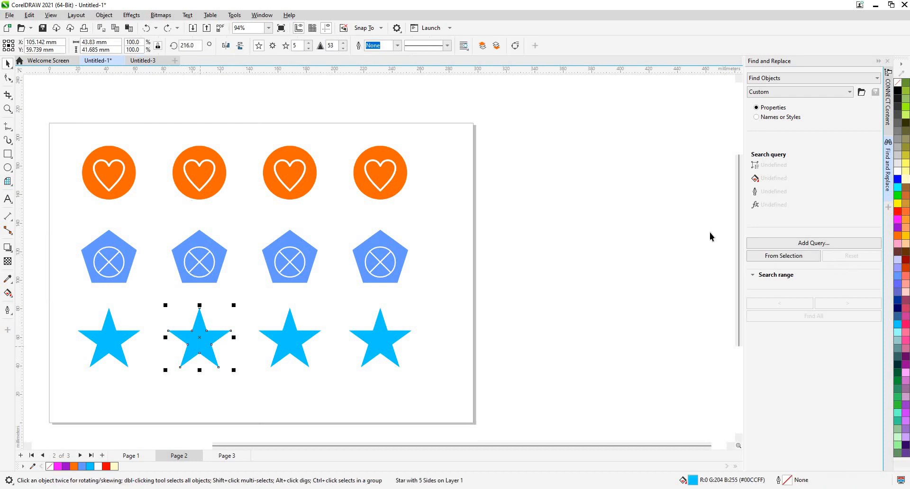
{"action": "left_click", "coordinate": [785, 258]}
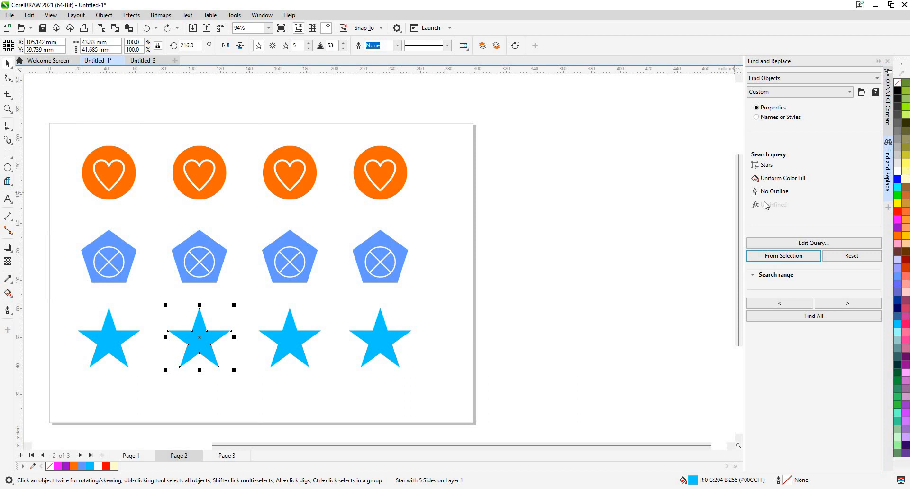
- Find all stars matching the query and fill them with green (R:102 G:153 B:51), leaving nothing selected
{"action": "left_click", "coordinate": [786, 319]}
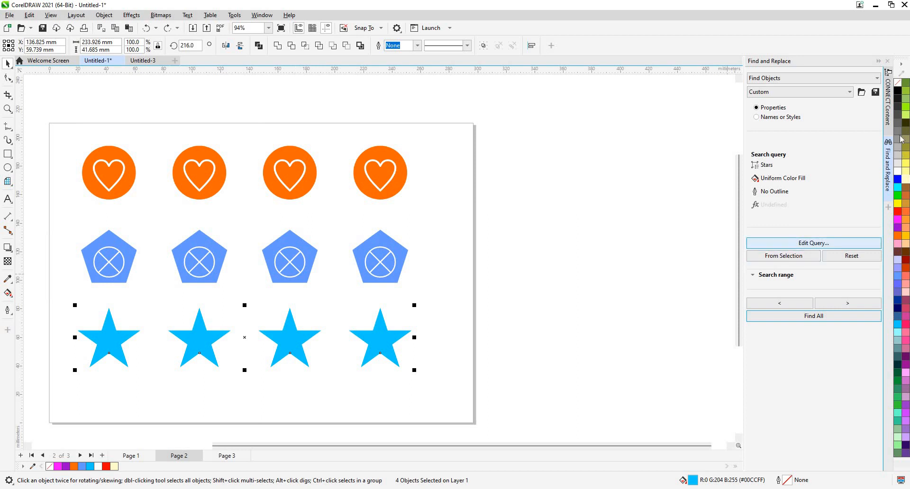
{"action": "left_click", "coordinate": [905, 82]}
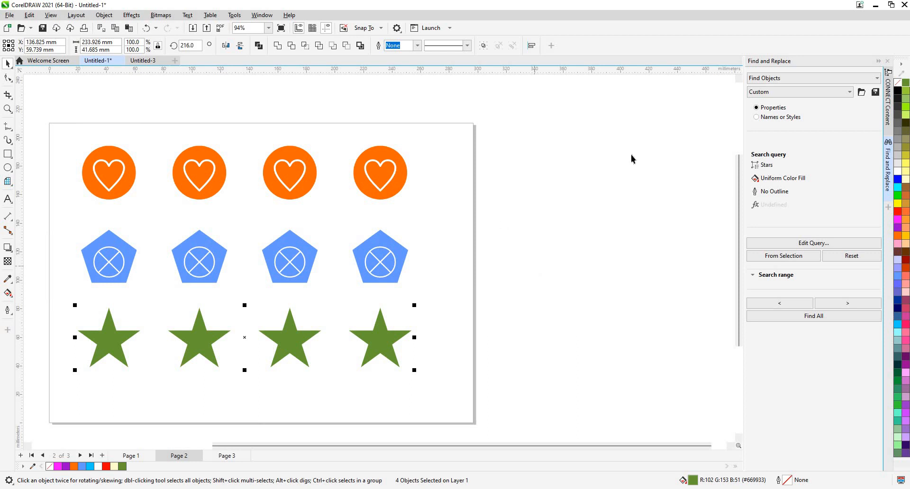
{"action": "key", "text": "Escape"}
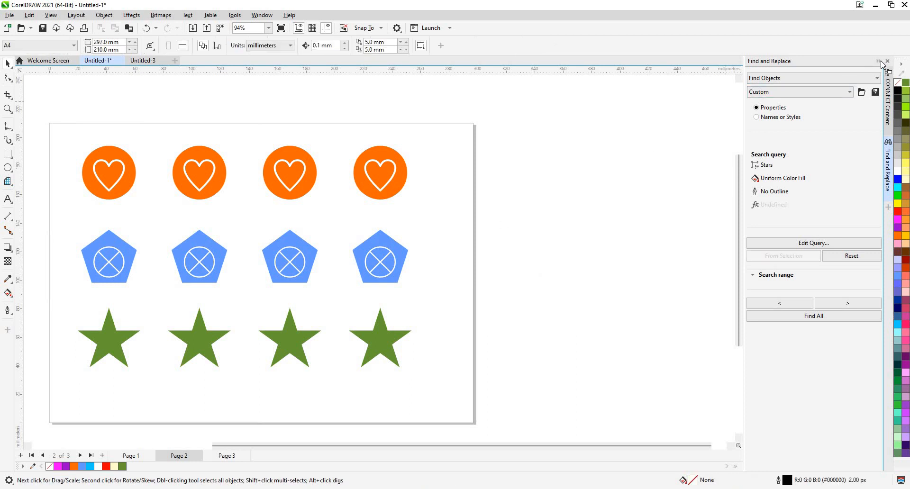
- Switch from Find and Replace to the CONNECT Content docker and check the list of available dockers
{"action": "left_click", "coordinate": [880, 62]}
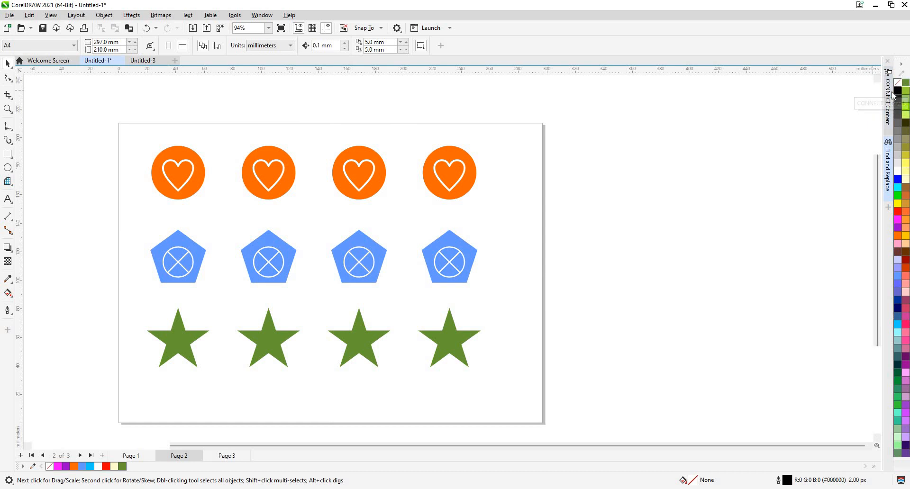
{"action": "left_click", "coordinate": [888, 93]}
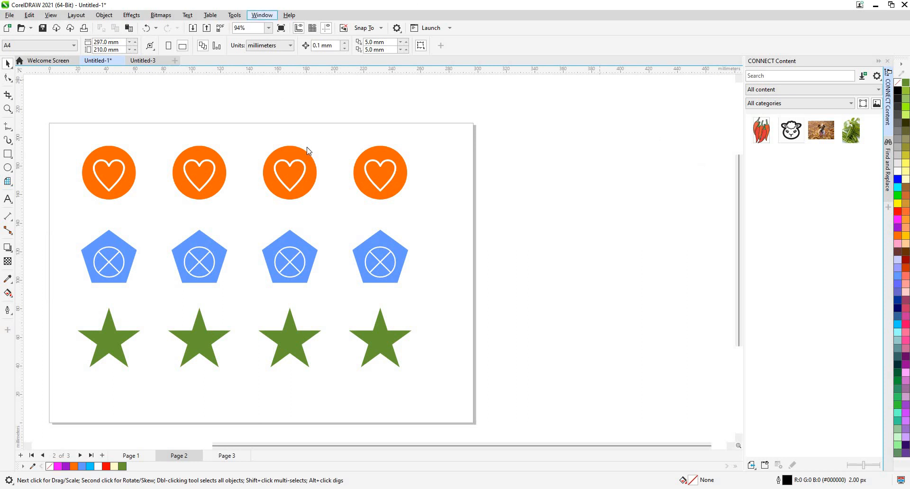
{"action": "left_click", "coordinate": [262, 15]}
{"action": "mouse_move", "coordinate": [312, 144]}
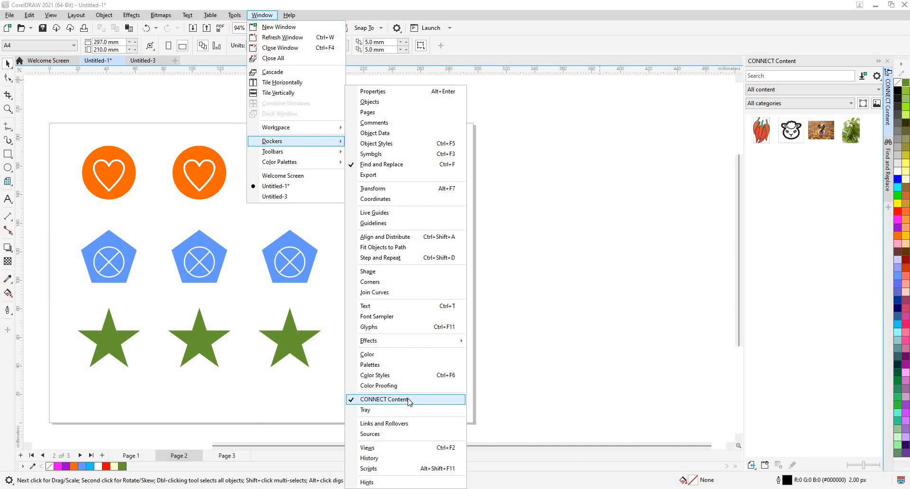
- Close the dockers list, view the Welcome Screen and return to the Untitled-1 drawing
{"action": "left_click", "coordinate": [38, 71]}
{"action": "left_click", "coordinate": [40, 62]}
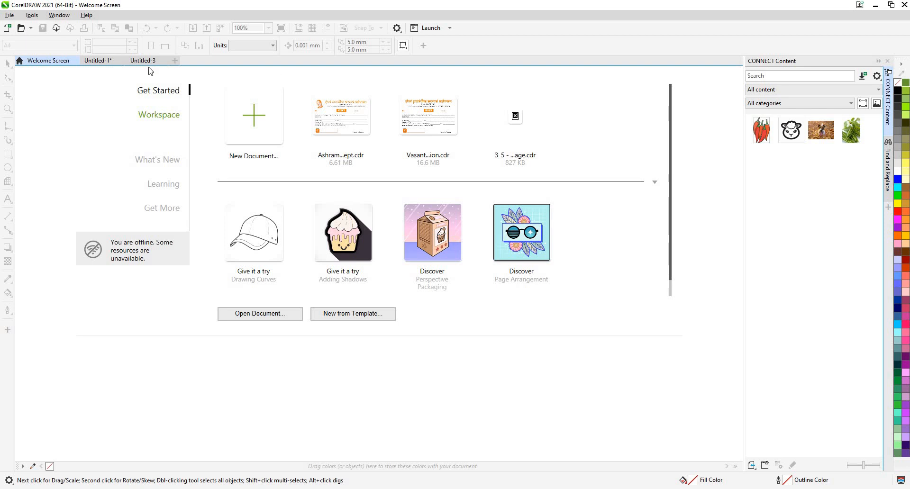
{"action": "left_click", "coordinate": [102, 61]}
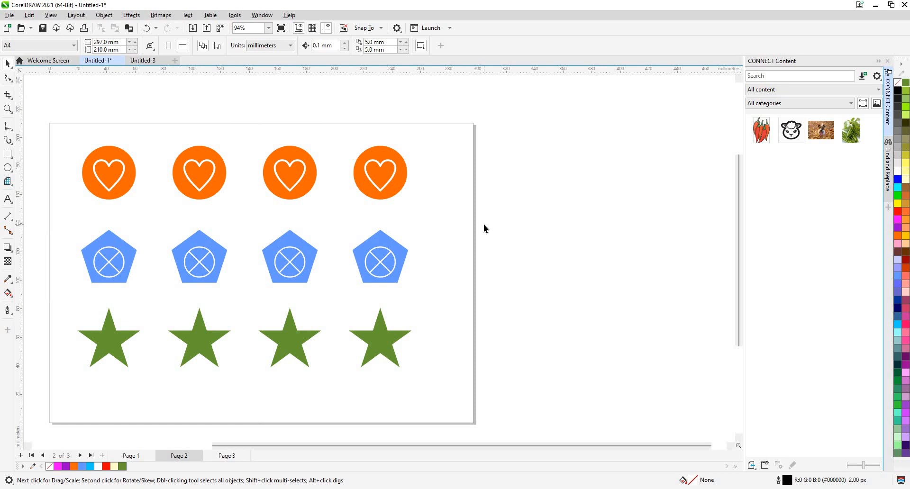
- Search CONNECT Content for "CHILLIES", then clear the search to list all content again
{"action": "left_click", "coordinate": [775, 72]}
{"action": "type", "text": "CH"}
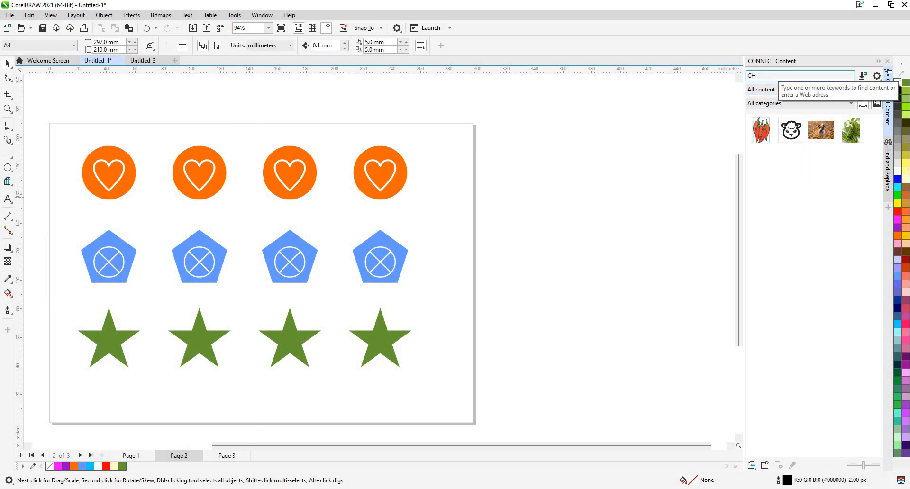
{"action": "type", "text": "ILLIES"}
{"action": "key", "text": "Return"}
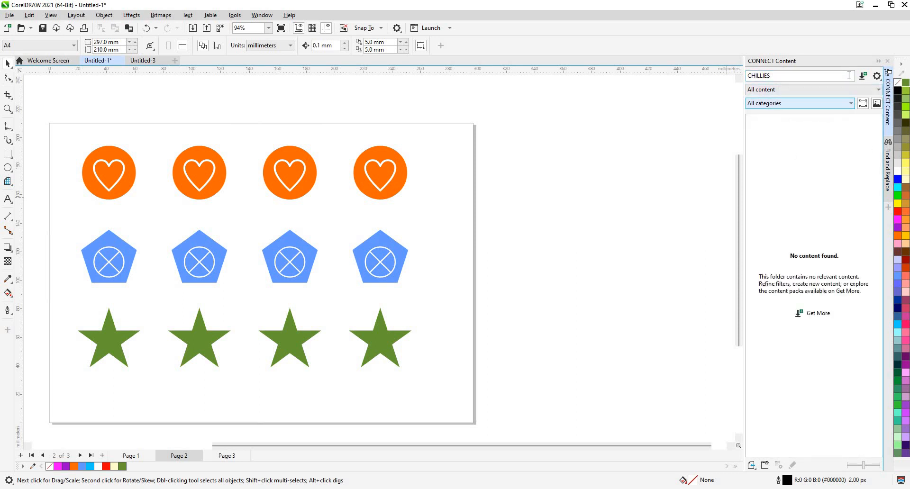
{"action": "left_click_drag", "start_coordinate": [780, 76], "coordinate": [710, 74]}
{"action": "key", "text": "BackSpace"}
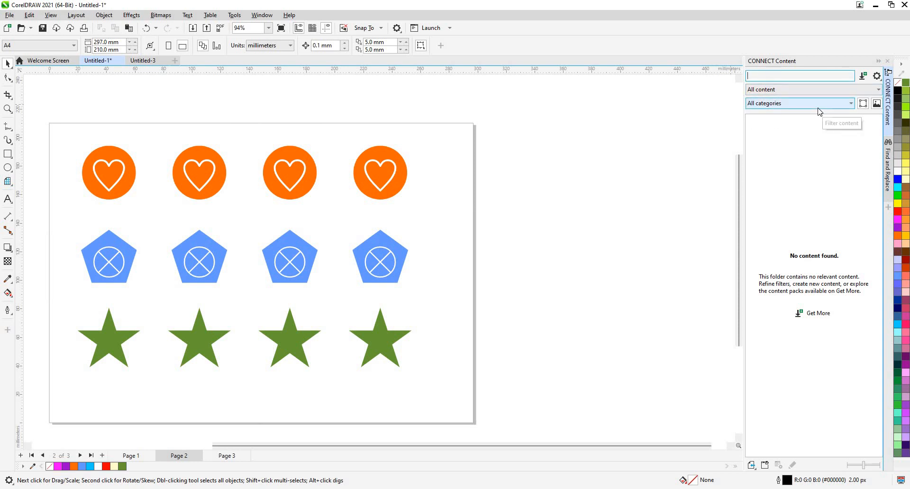
{"action": "key", "text": "Return"}
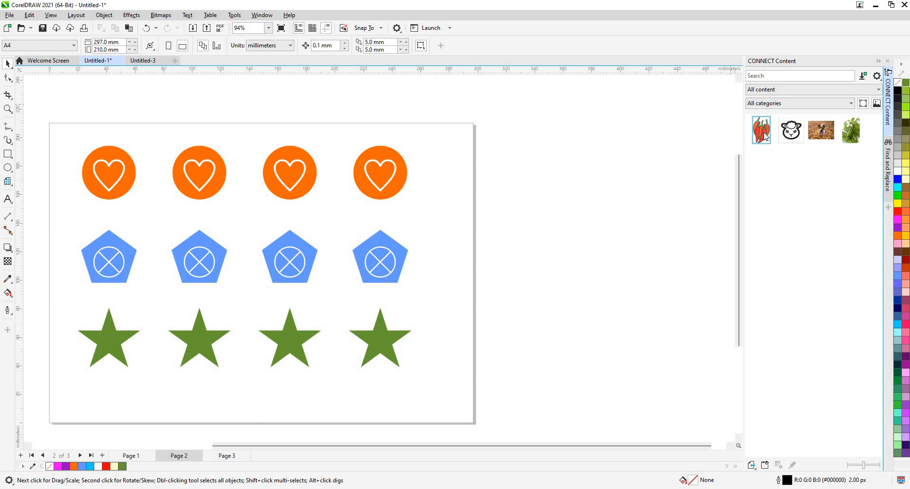
- Check the file names of the listed images, search CONNECT Content for "PH00453", and clear that search
{"action": "left_click", "coordinate": [796, 139]}
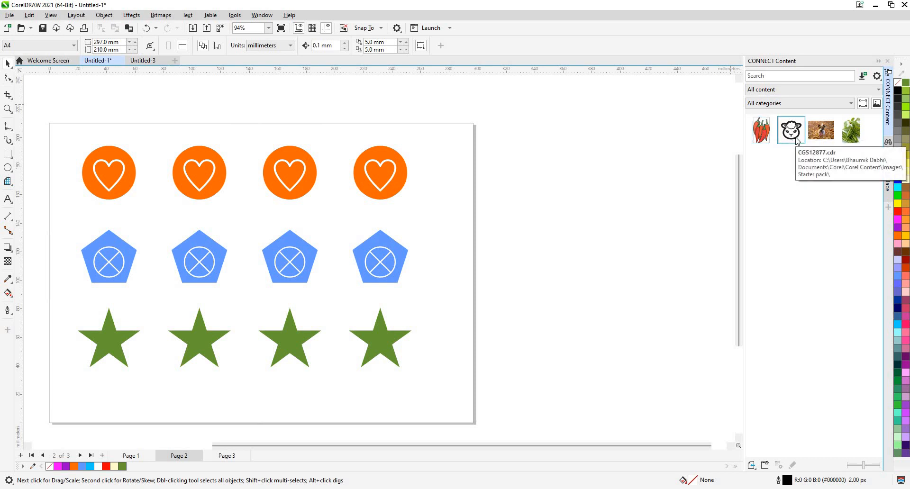
{"action": "left_click", "coordinate": [822, 139]}
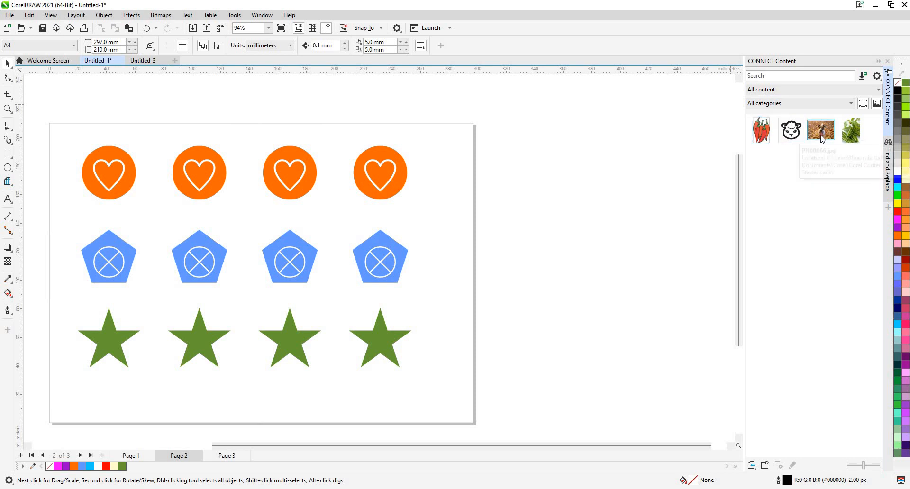
{"action": "left_click", "coordinate": [861, 137]}
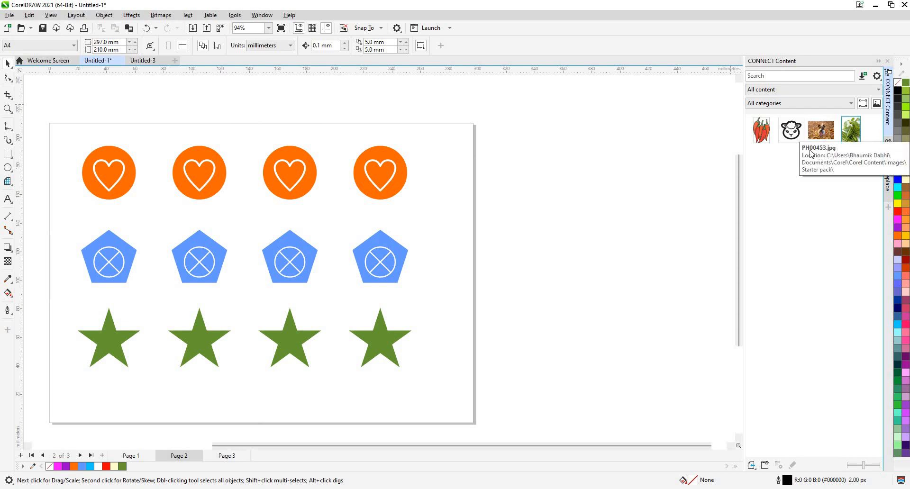
{"action": "left_click", "coordinate": [765, 77]}
{"action": "type", "text": "P"}
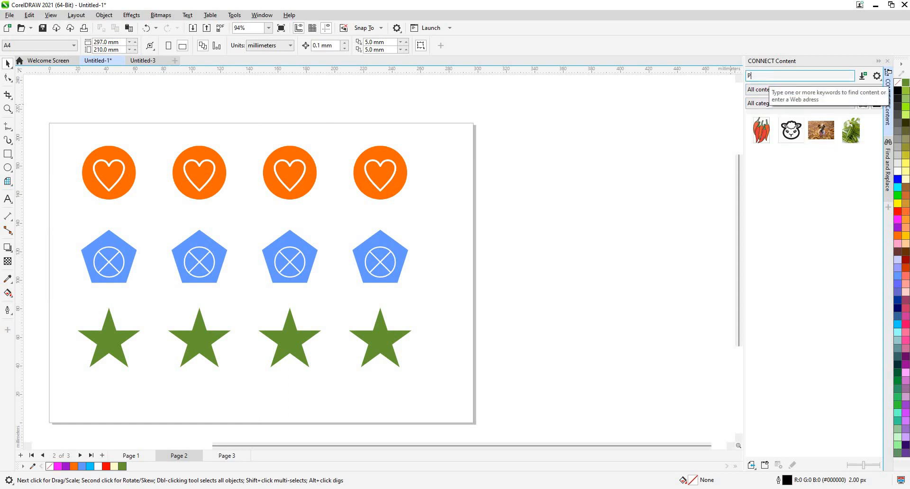
{"action": "type", "text": "H00453"}
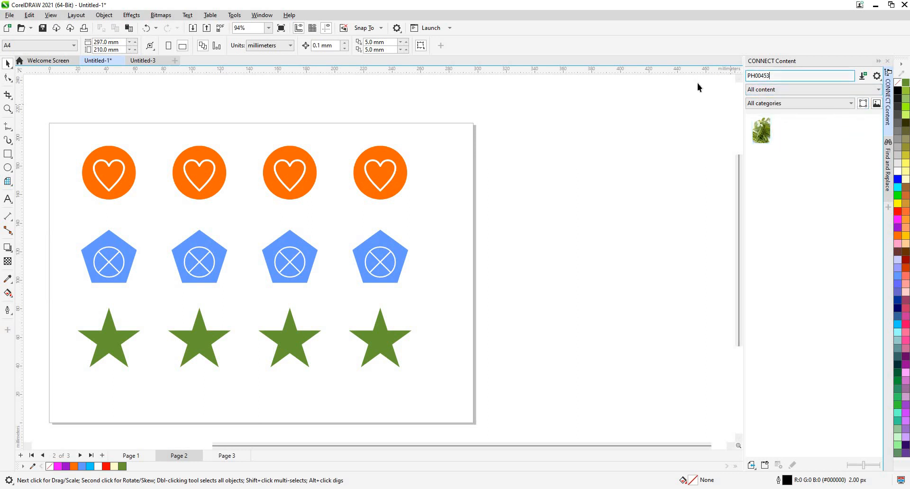
{"action": "key", "text": "ctrl+a"}
{"action": "key", "text": "BackSpace"}
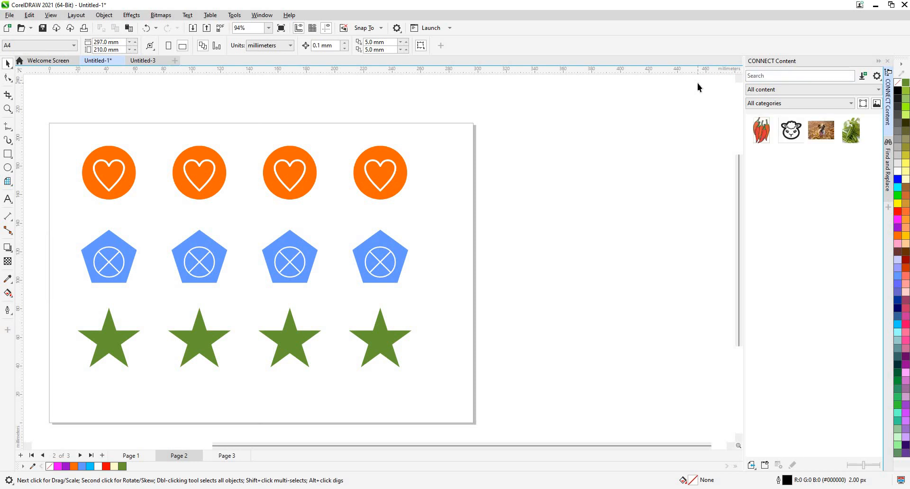
- Check the filters for vector and raster images and enlarge the thumbnails in CONNECT Content
{"action": "left_click", "coordinate": [821, 129]}
{"action": "left_click", "coordinate": [875, 107]}
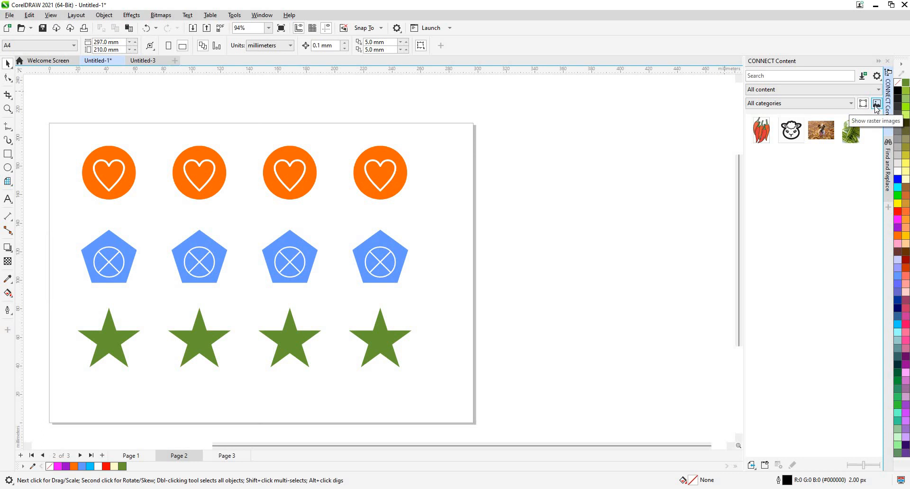
{"action": "right_click", "coordinate": [793, 136]}
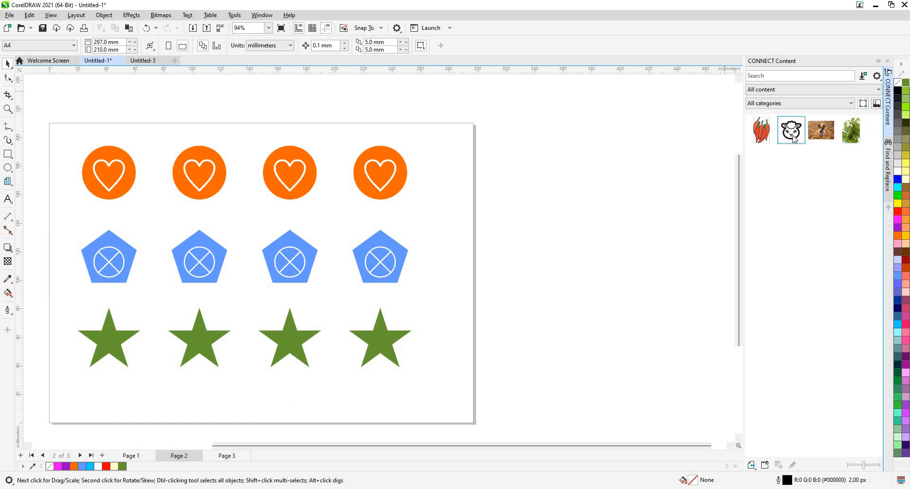
{"action": "left_click", "coordinate": [776, 157]}
{"action": "left_click", "coordinate": [873, 467]}
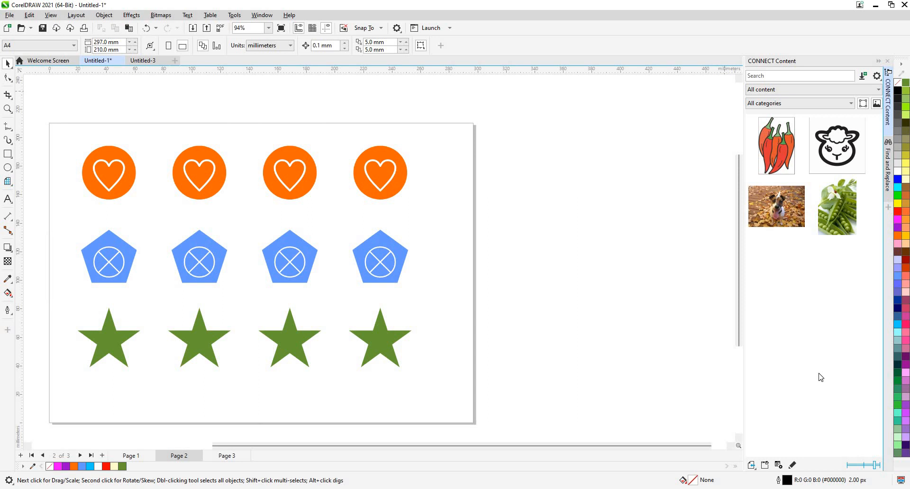
- Insert the red chillies clip art from CONNECT Content near the page's lower-right corner and scale it to about 42%
{"action": "mouse_move", "coordinate": [785, 150]}
{"action": "left_mouse_down"}
{"action": "mouse_move", "coordinate": [461, 353]}
{"action": "mouse_move", "coordinate": [541, 222]}
{"action": "left_mouse_up"}
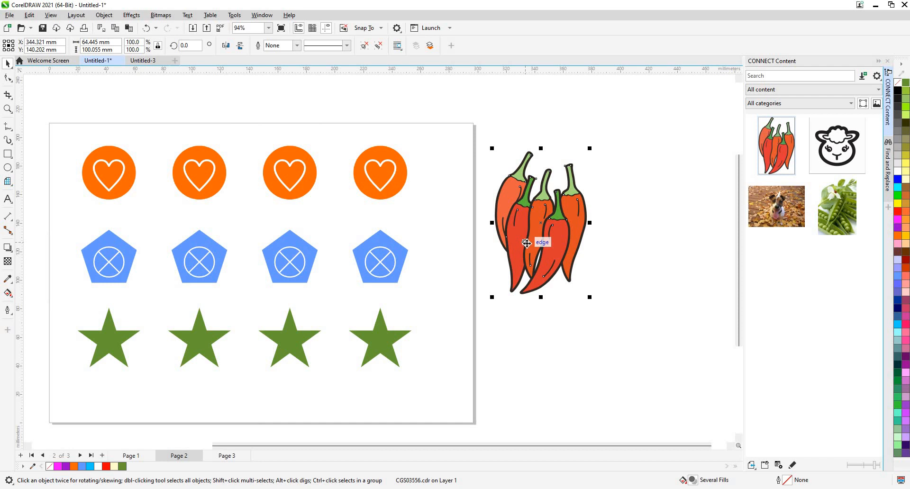
{"action": "scroll", "coordinate": [527, 242], "scroll_direction": "down", "scroll_amount": 3}
{"action": "left_click_drag", "start_coordinate": [515, 341], "coordinate": [479, 307]}
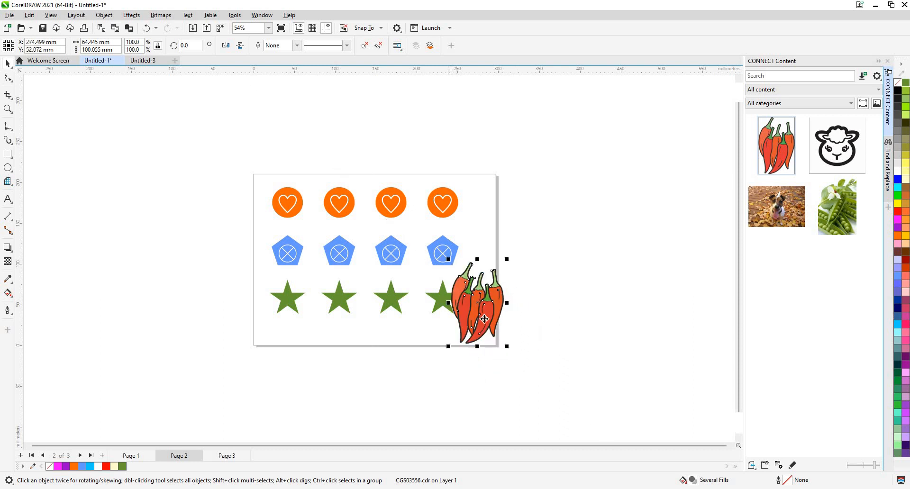
{"action": "left_click_drag", "start_coordinate": [448, 260], "coordinate": [474, 325]}
{"action": "scroll", "coordinate": [474, 325], "scroll_direction": "up", "scroll_amount": 3}
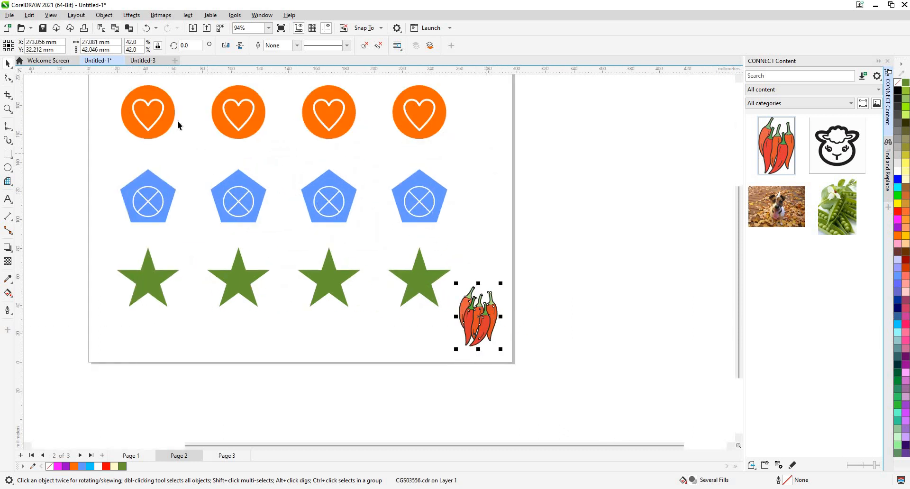
- Delete all the circles, pentagons and stars with their inner symbols, keeping only the chillies on the page
{"action": "scroll", "coordinate": [178, 121], "scroll_direction": "down", "scroll_amount": 2}
{"action": "left_click_drag", "start_coordinate": [178, 121], "coordinate": [408, 293]}
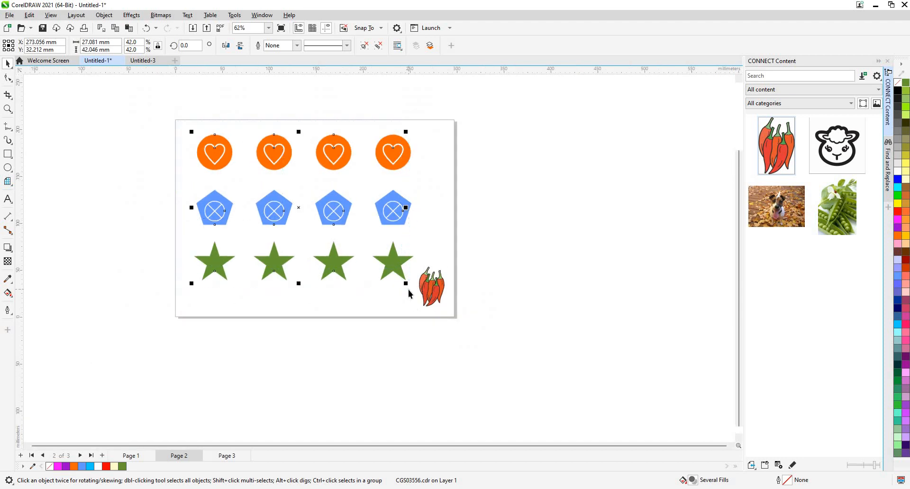
{"action": "key", "text": "Delete"}
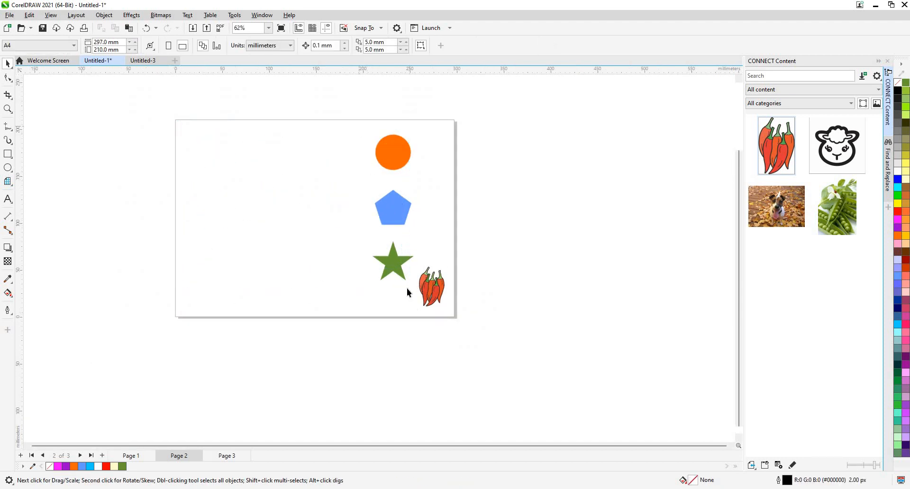
{"action": "left_click_drag", "start_coordinate": [365, 122], "coordinate": [357, 292]}
{"action": "key", "text": "Delete"}
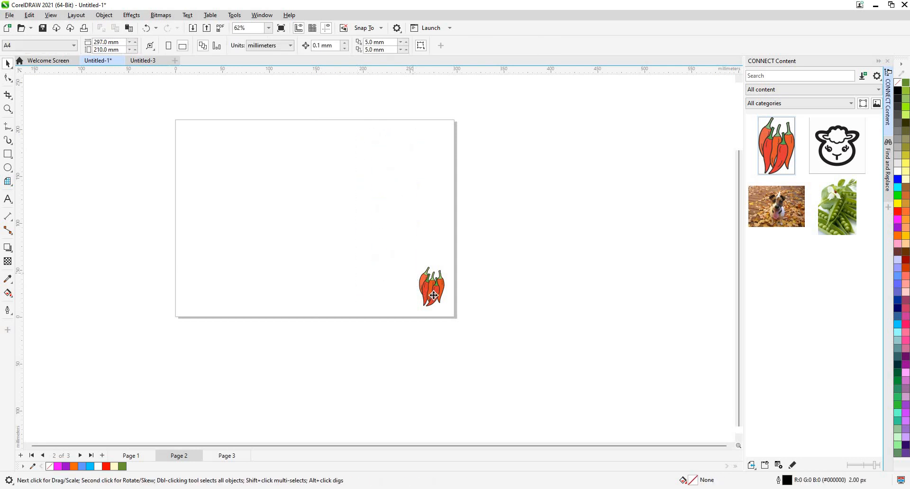
- Move the chillies closer to the page centre, to about X 192 mm, Y 116 mm
{"action": "left_click_drag", "start_coordinate": [432, 295], "coordinate": [356, 216]}
{"action": "scroll", "coordinate": [481, 364], "scroll_direction": "up", "scroll_amount": 5}
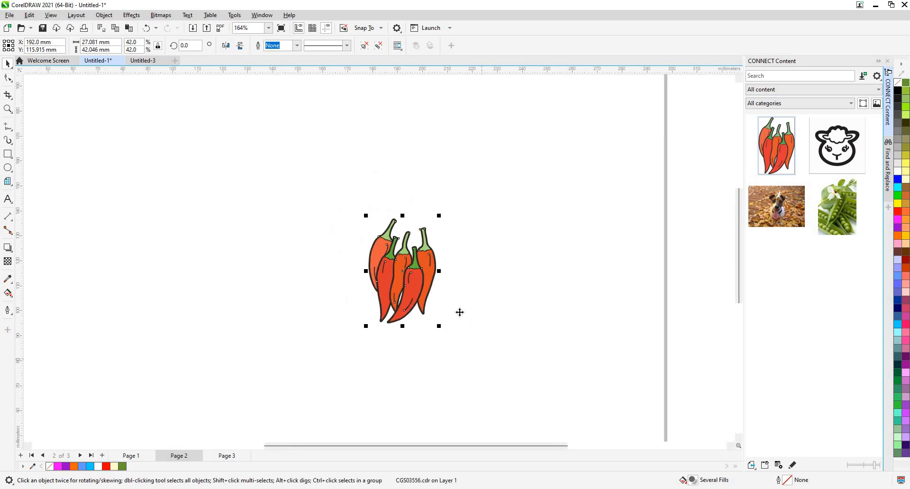
- Enlarge the chillies to about 132.8% and move them near the page centre, to about X 154.5 mm, Y 95.2 mm
{"action": "scroll", "coordinate": [423, 278], "scroll_direction": "down", "scroll_amount": 4}
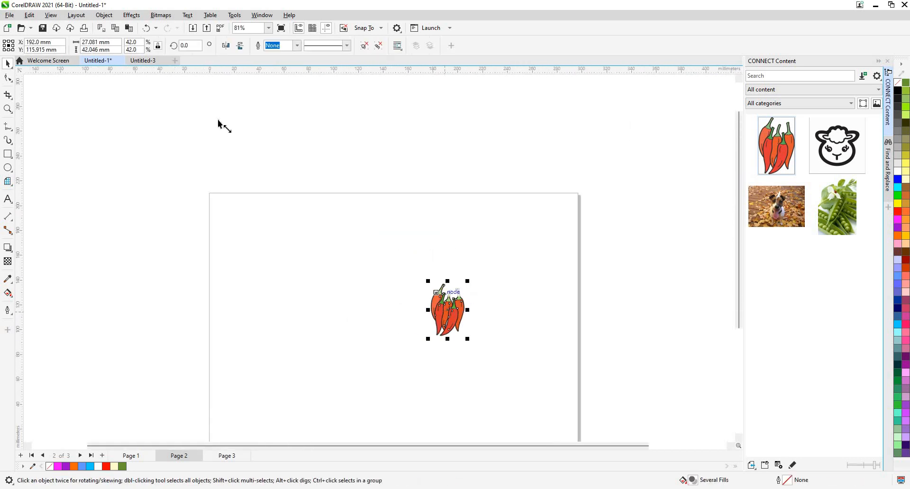
{"action": "left_click_drag", "start_coordinate": [428, 281], "coordinate": [356, 169]}
{"action": "left_click_drag", "start_coordinate": [412, 253], "coordinate": [447, 307]}
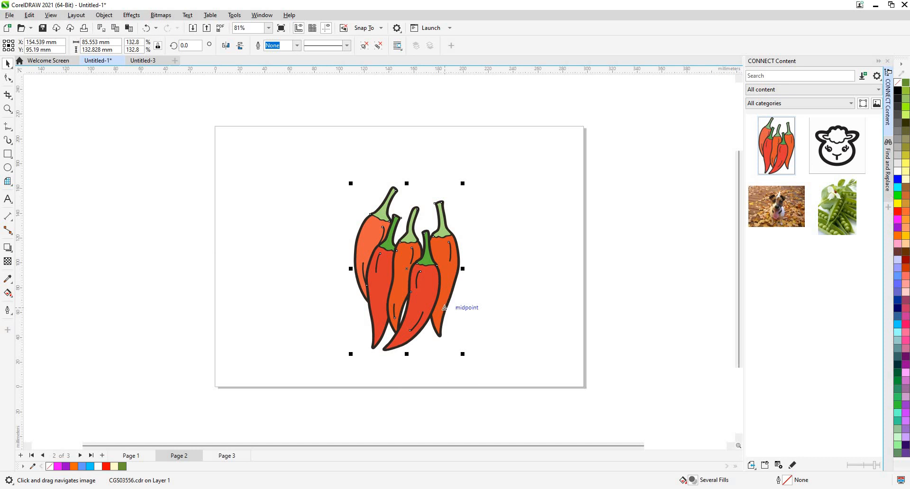
- Look inside the Starter pack folder as a source for a new CONNECT Content alias, and cancel the folder selection
{"action": "left_click", "coordinate": [879, 90]}
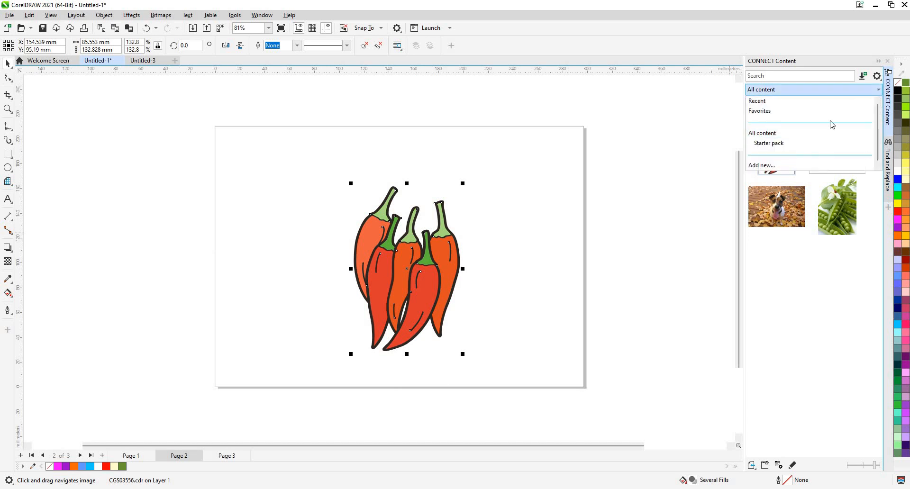
{"action": "left_click", "coordinate": [770, 166]}
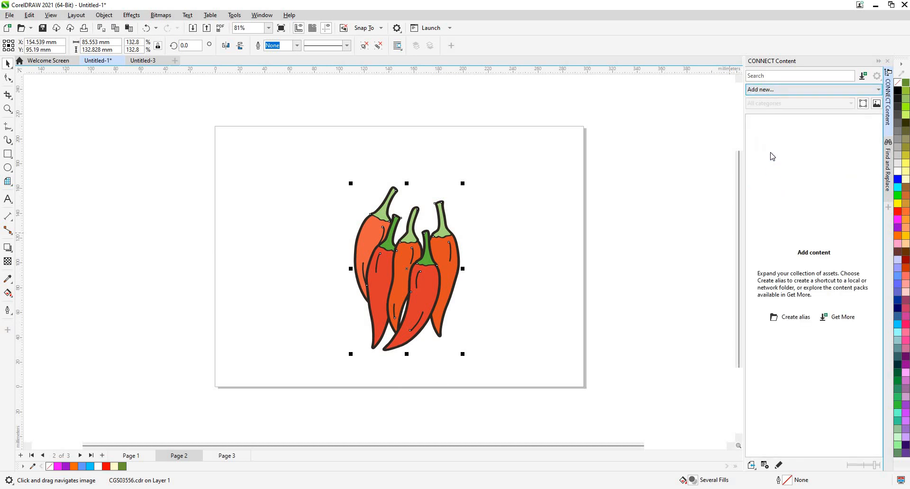
{"action": "left_click", "coordinate": [800, 318]}
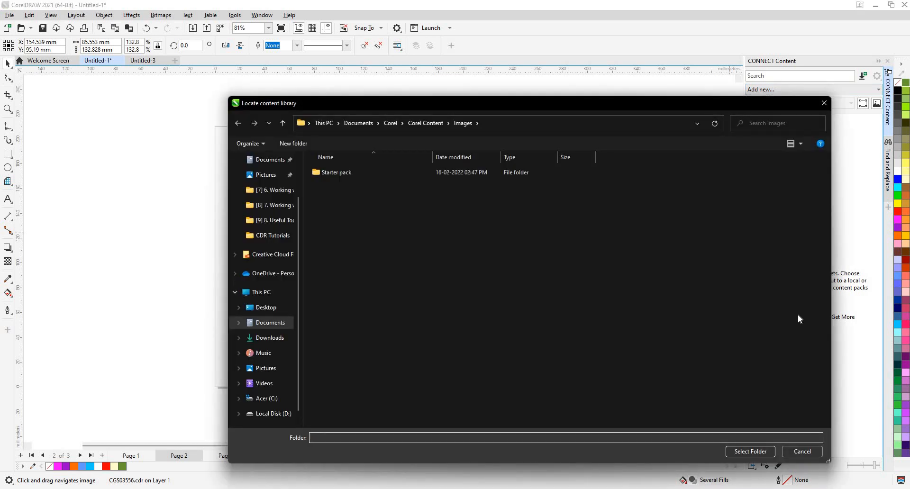
{"action": "left_click", "coordinate": [421, 175]}
{"action": "double_click", "coordinate": [419, 171]}
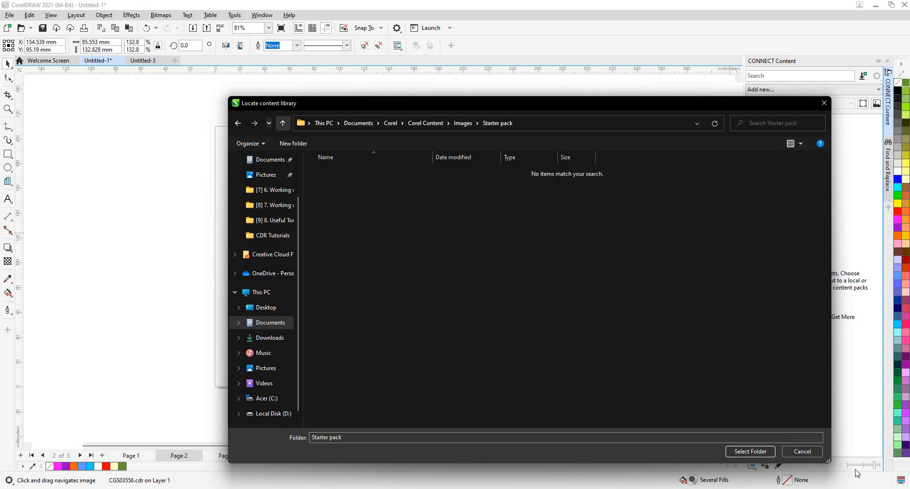
{"action": "left_click", "coordinate": [283, 123]}
{"action": "left_click", "coordinate": [802, 452]}
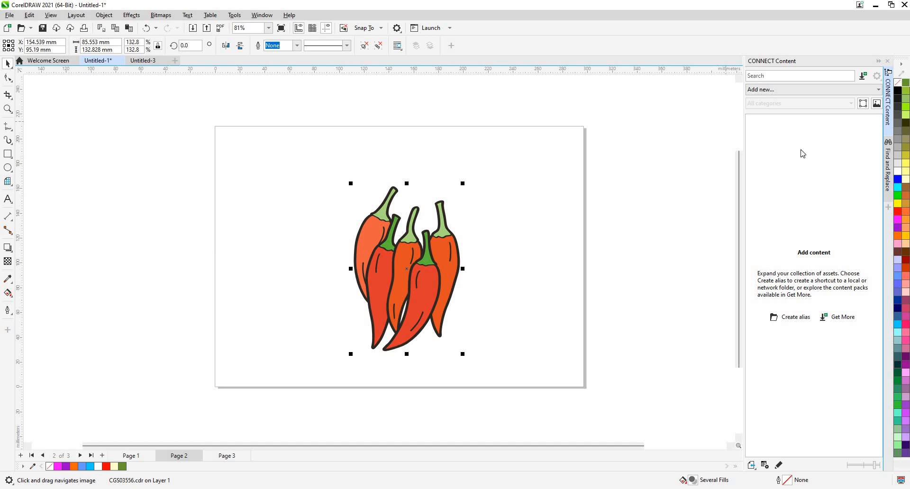
- View the recent assets in CONNECT Content and return to all content
{"action": "left_click", "coordinate": [801, 90]}
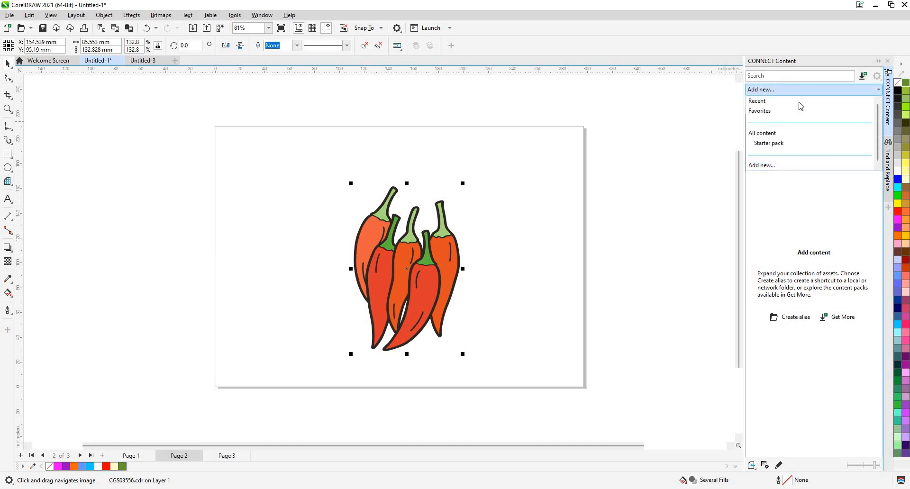
{"action": "left_click", "coordinate": [828, 106]}
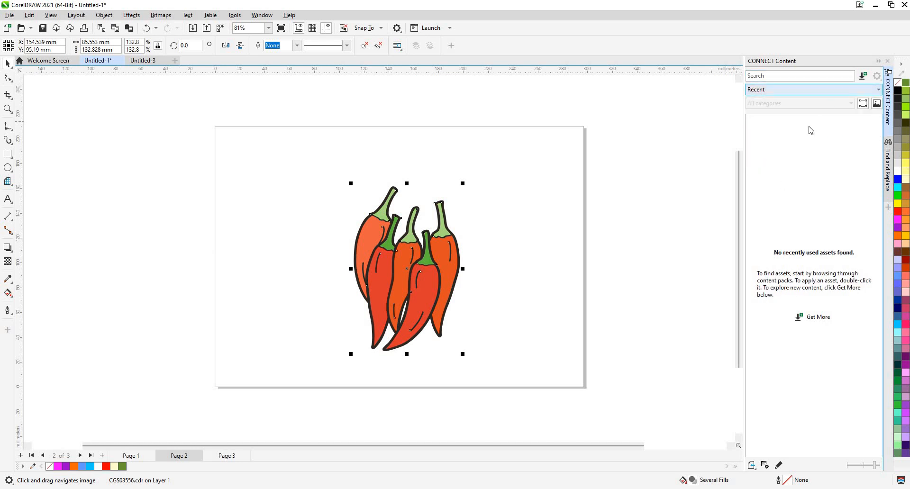
{"action": "left_click", "coordinate": [816, 90]}
{"action": "left_click", "coordinate": [800, 135]}
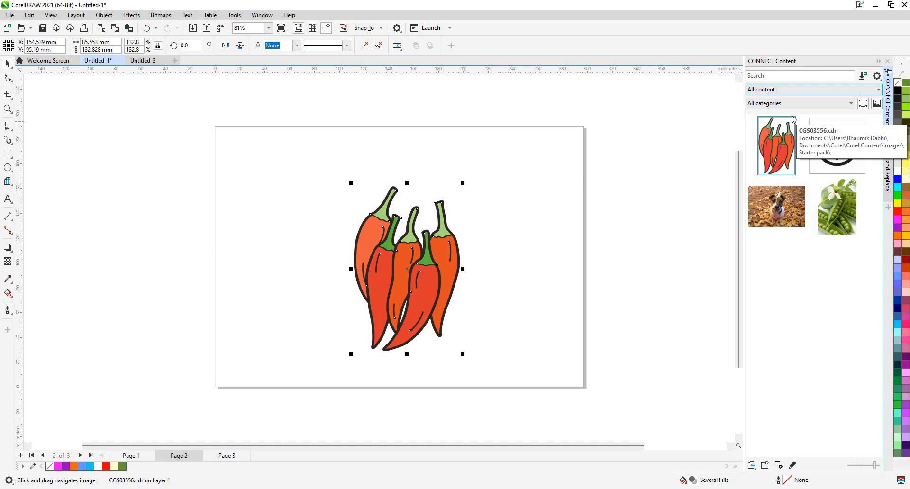
- Open the chillies clip art from CONNECT Content for editing in its own document
{"action": "left_click", "coordinate": [877, 76]}
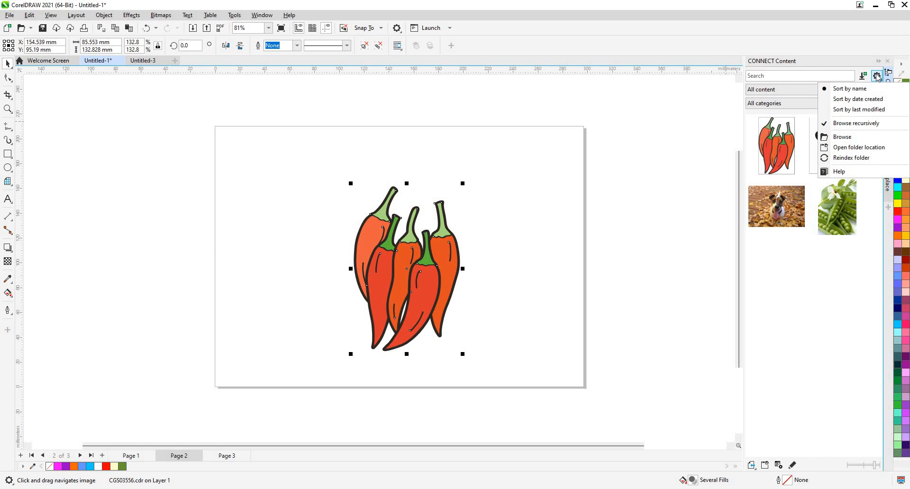
{"action": "right_click", "coordinate": [781, 160]}
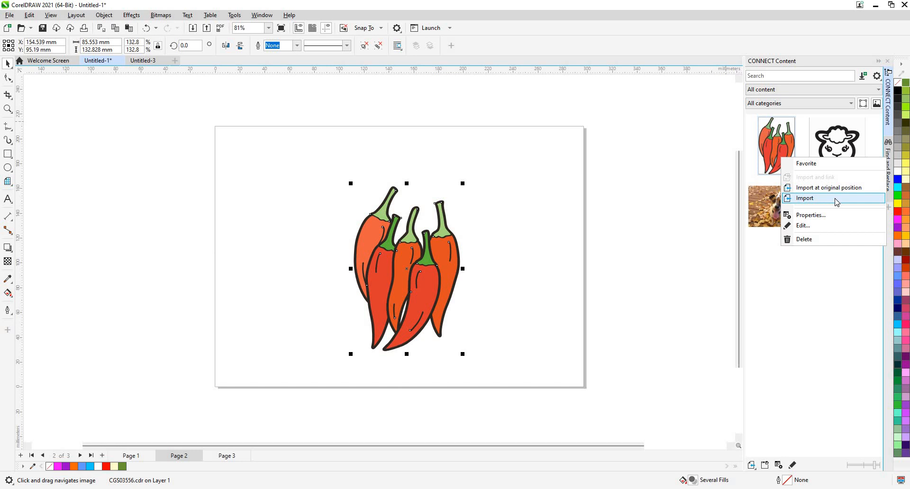
{"action": "left_click", "coordinate": [841, 229]}
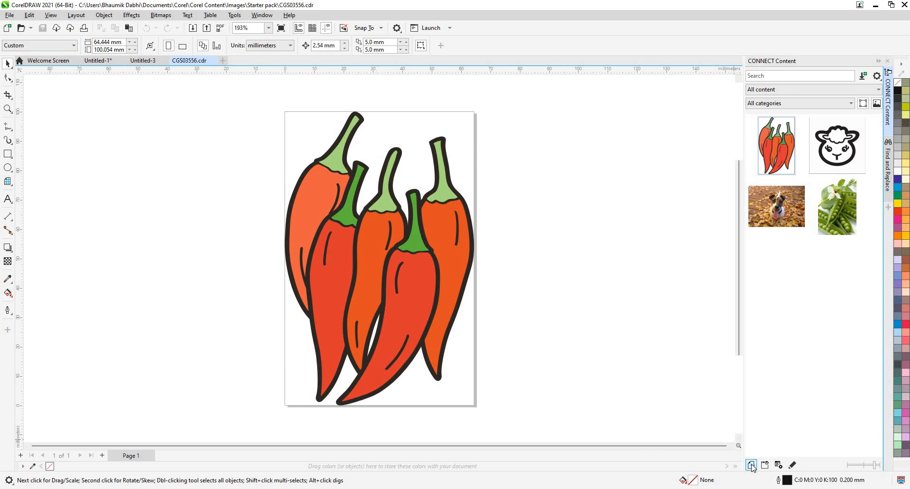
{"action": "left_click", "coordinate": [859, 90]}
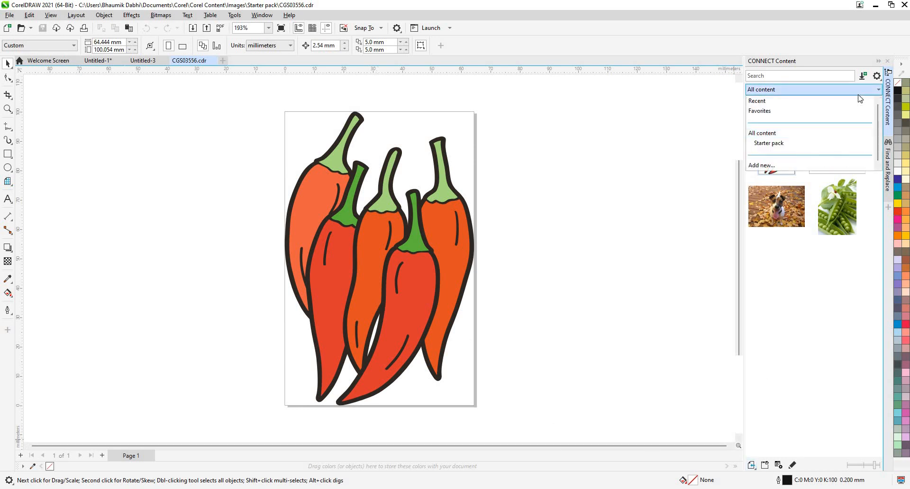
{"action": "left_click", "coordinate": [857, 89]}
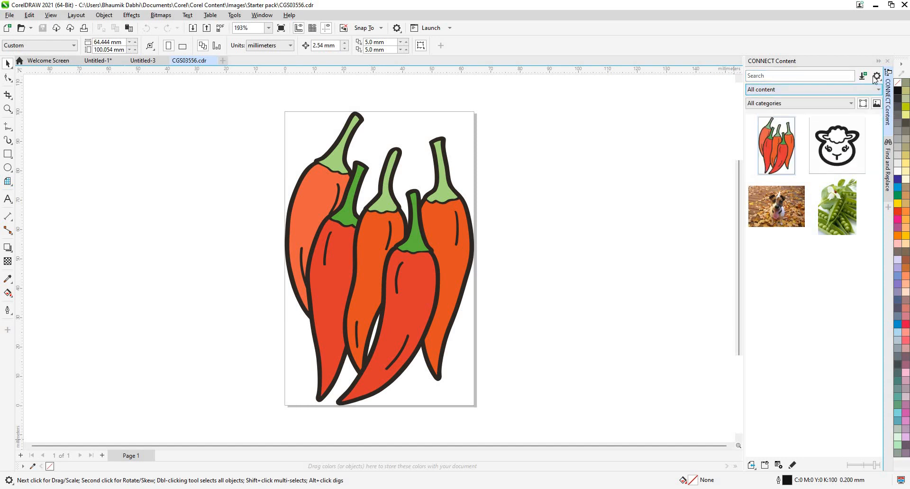
{"action": "left_click", "coordinate": [876, 76]}
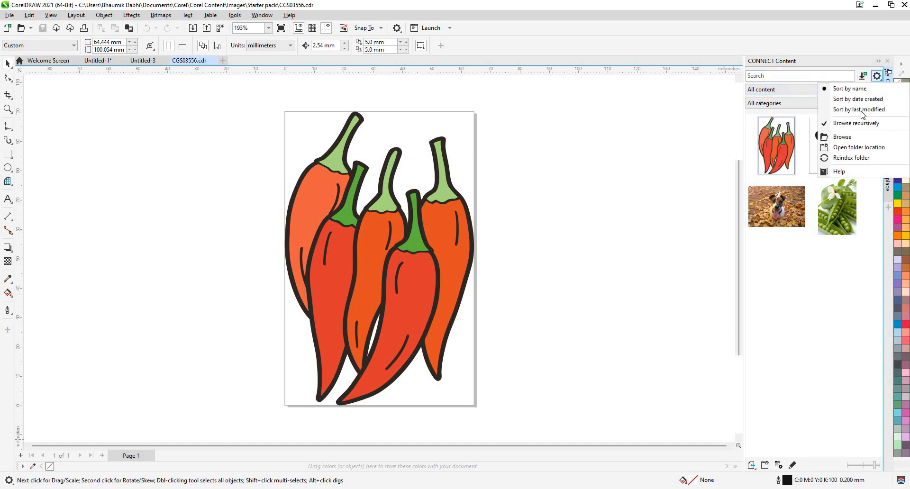
{"action": "left_click", "coordinate": [803, 253]}
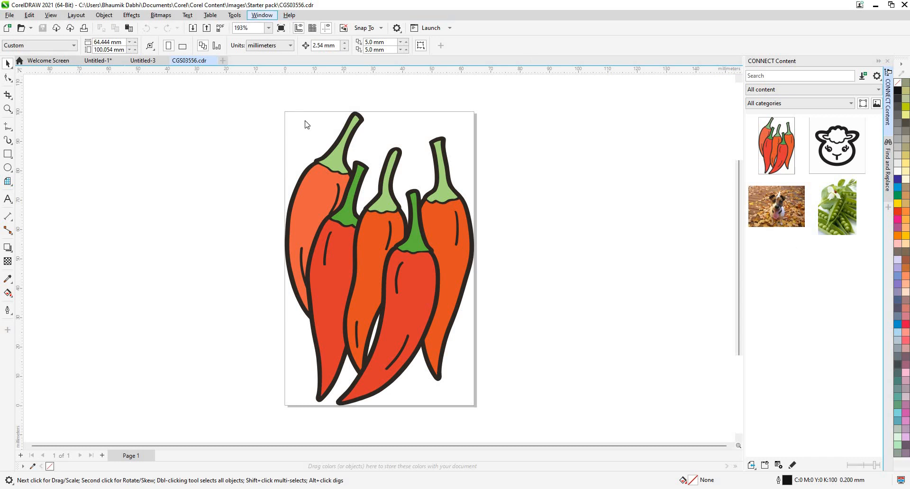
- Open the Tray docker and view the options for managing trays
{"action": "mouse_move", "coordinate": [329, 141]}
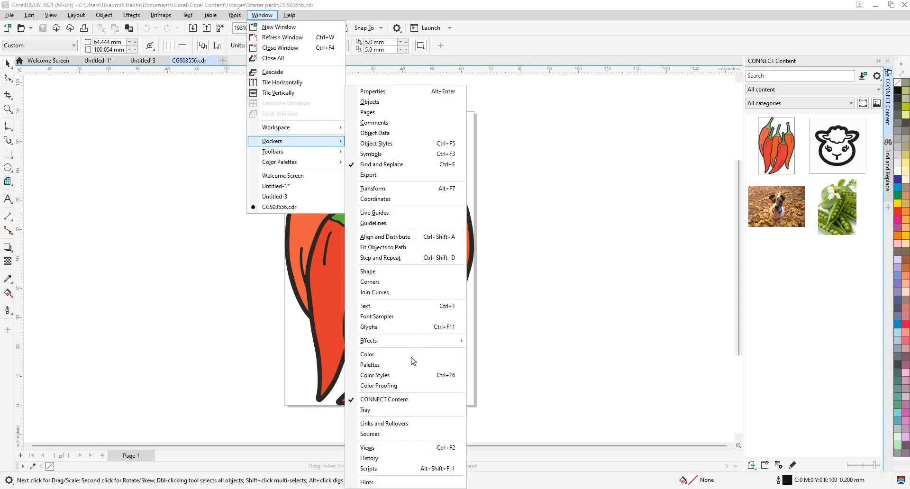
{"action": "left_click", "coordinate": [380, 411]}
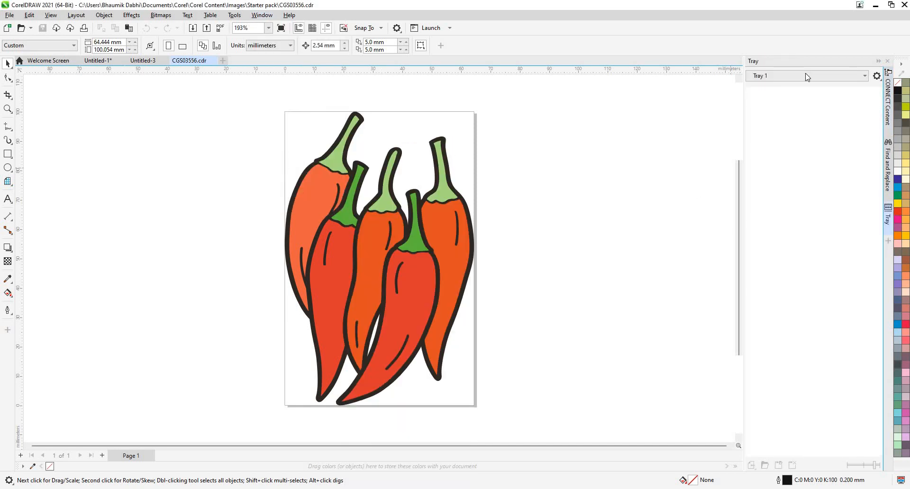
{"action": "left_click", "coordinate": [859, 76]}
{"action": "left_click", "coordinate": [877, 77]}
{"action": "left_click", "coordinate": [878, 77]}
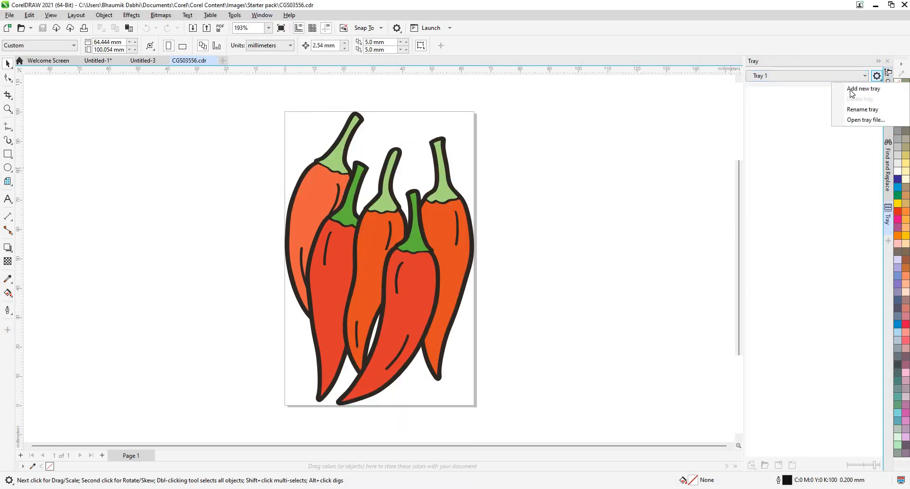
- Rename Tray 1 as ABC LOCK and agree to re-index the folder
{"action": "left_click", "coordinate": [878, 77]}
{"action": "left_click", "coordinate": [877, 76]}
{"action": "left_click", "coordinate": [878, 76]}
{"action": "left_click", "coordinate": [877, 77]}
{"action": "key", "text": "Return"}
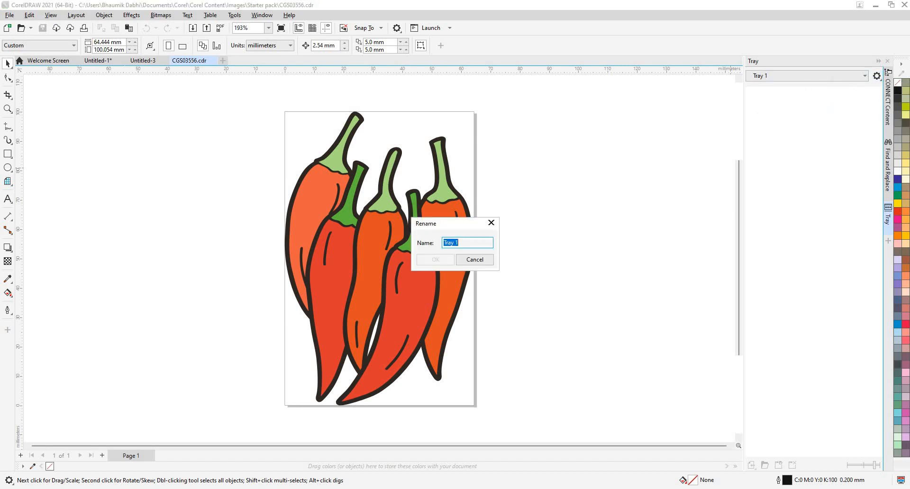
{"action": "type", "text": "ABC"}
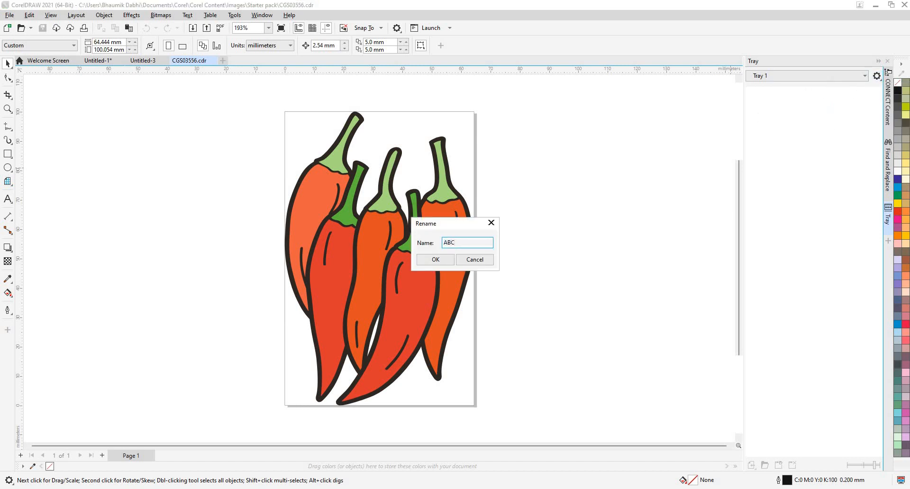
{"action": "type", "text": " LOCK"}
{"action": "left_click", "coordinate": [436, 260]}
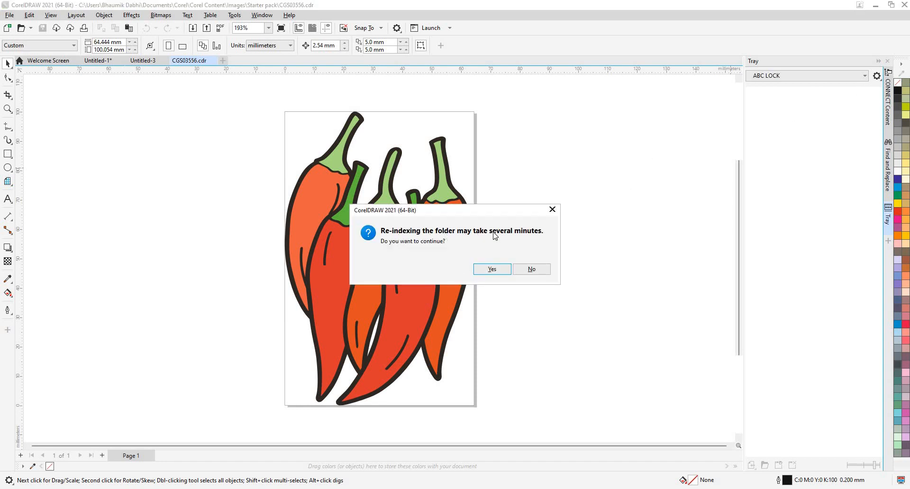
{"action": "left_click", "coordinate": [491, 270]}
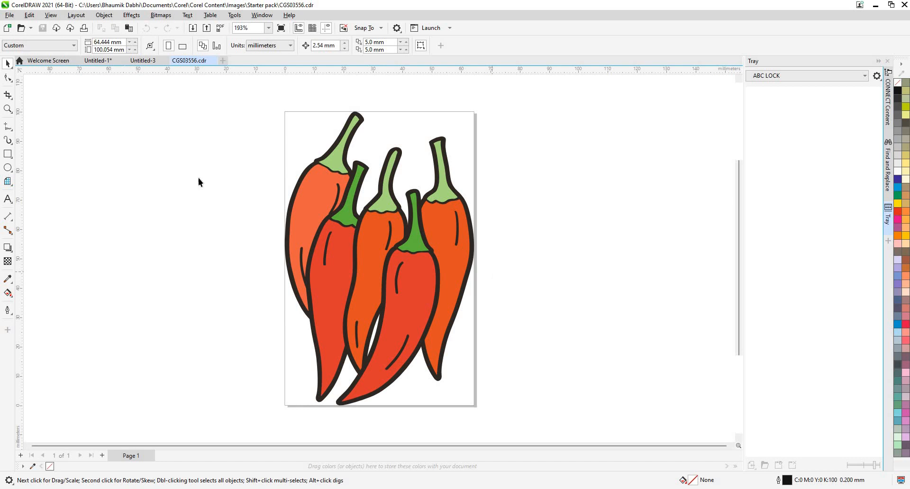
- Close the CGS03556.cdr document and go to page 3 of Untitled-1
{"action": "left_click", "coordinate": [216, 63]}
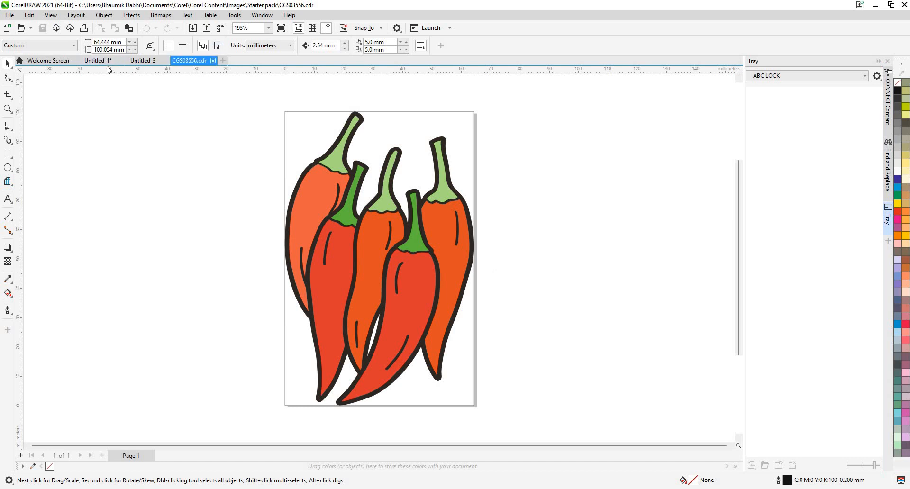
{"action": "left_click", "coordinate": [112, 64]}
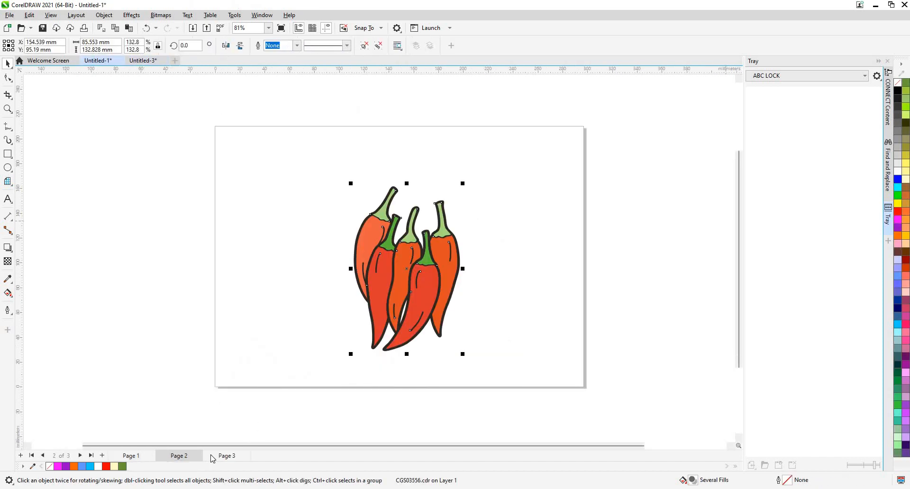
{"action": "key", "text": "Page_Down"}
- Move the three red dice faces together off the page, beyond its left edge, to about X -136 mm, Y 94.5 mm
{"action": "scroll", "coordinate": [403, 300], "scroll_direction": "down", "scroll_amount": 1}
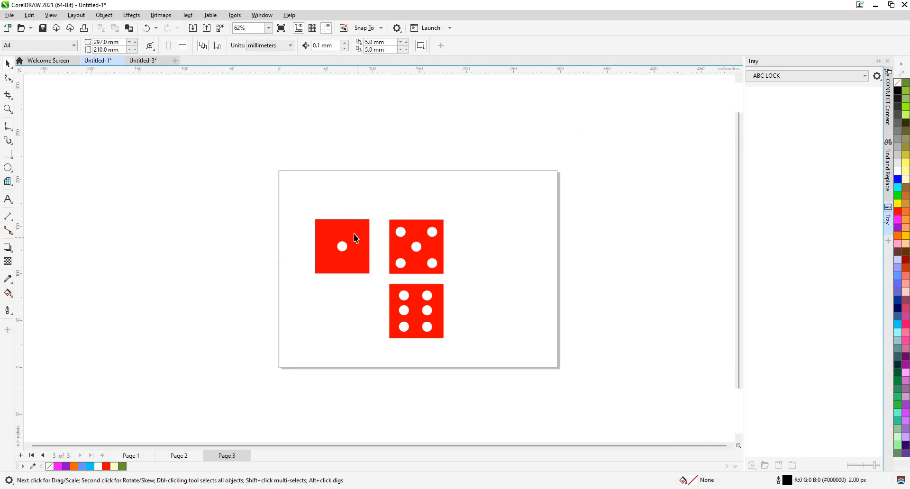
{"action": "left_click_drag", "start_coordinate": [290, 177], "coordinate": [453, 348]}
{"action": "left_click_drag", "start_coordinate": [430, 317], "coordinate": [201, 318]}
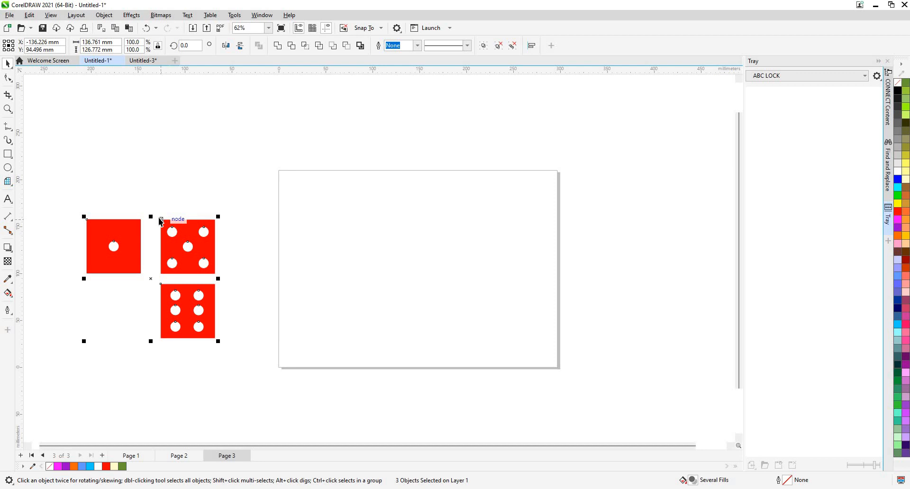
- Deselect the three dice faces and start Draw in Perspective on page 3
{"action": "left_click", "coordinate": [113, 19]}
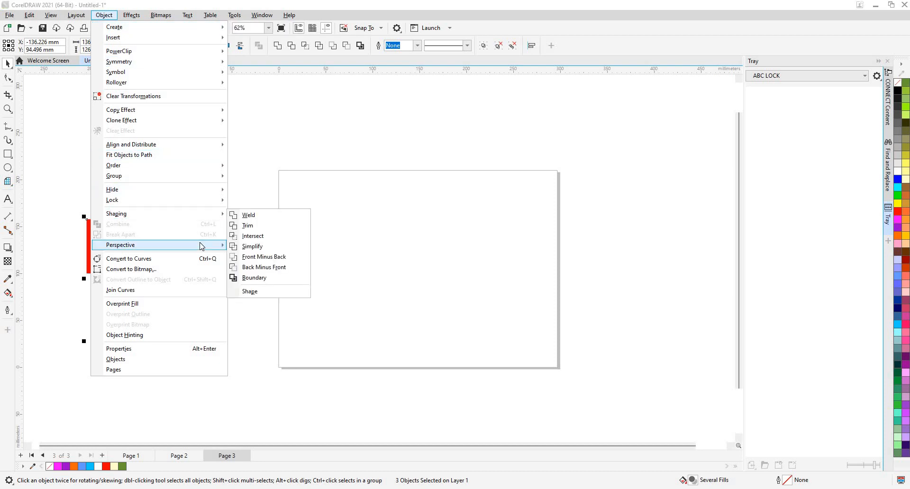
{"action": "mouse_move", "coordinate": [200, 246]}
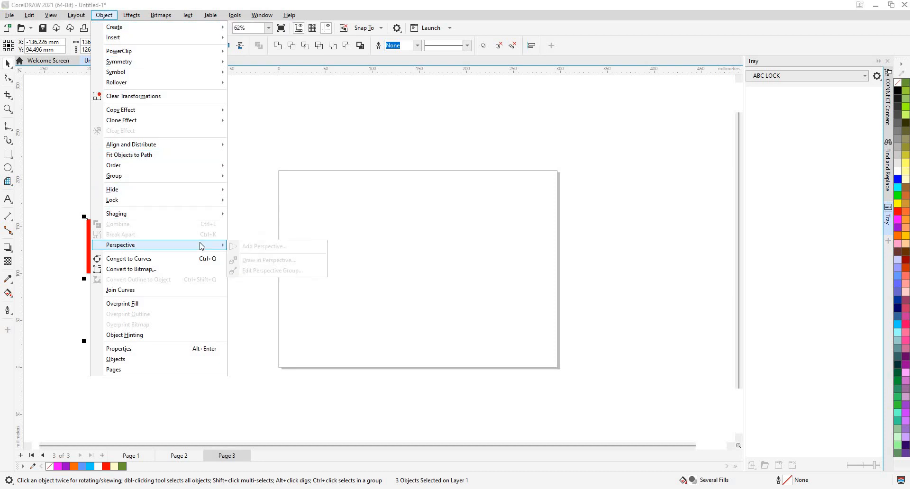
{"action": "left_click", "coordinate": [359, 124]}
{"action": "left_click", "coordinate": [113, 15]}
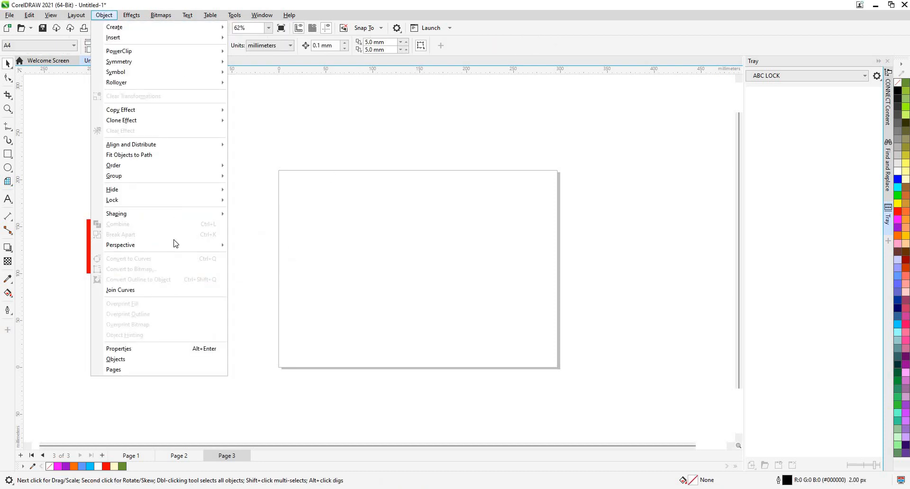
{"action": "mouse_move", "coordinate": [218, 246]}
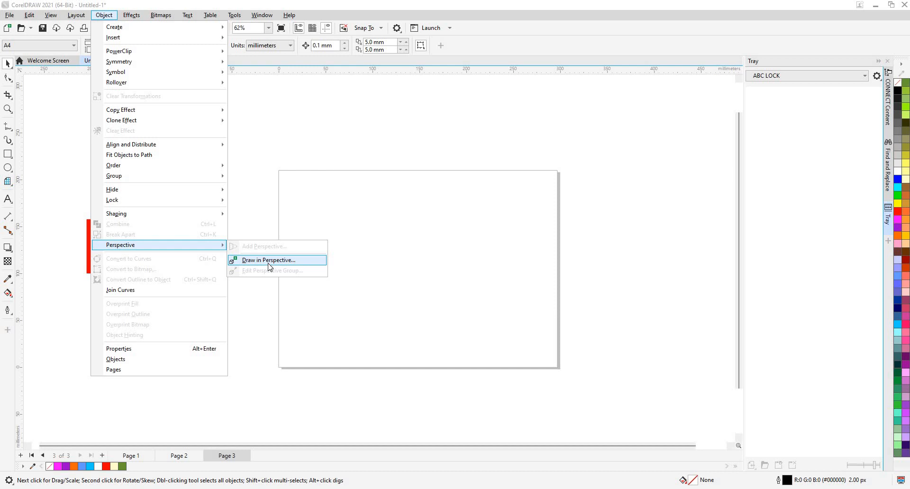
{"action": "left_click", "coordinate": [269, 264]}
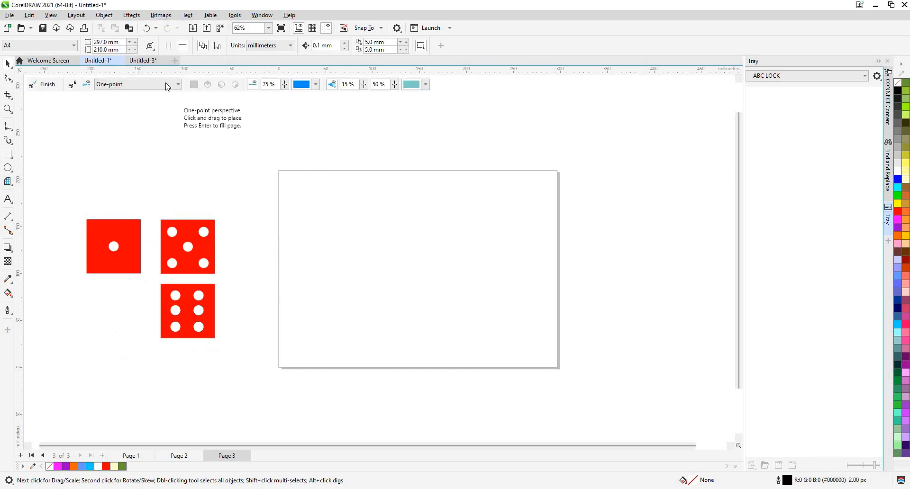
- Choose the two-point perspective type and place its drawing field over the whole page, corner to corner
{"action": "left_click", "coordinate": [167, 86]}
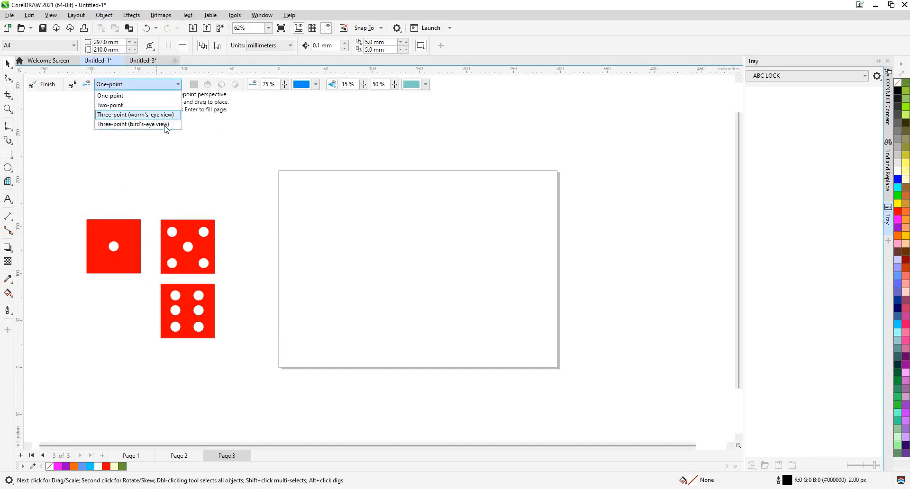
{"action": "left_click", "coordinate": [162, 88]}
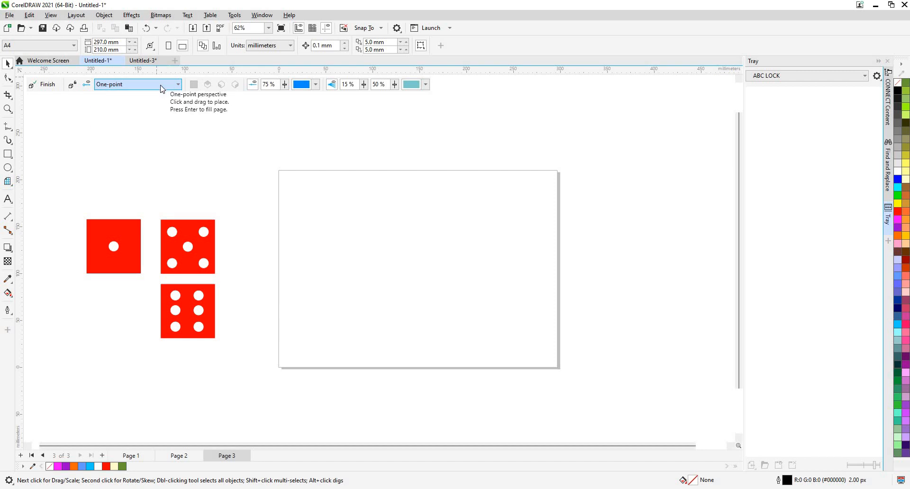
{"action": "left_click", "coordinate": [160, 87]}
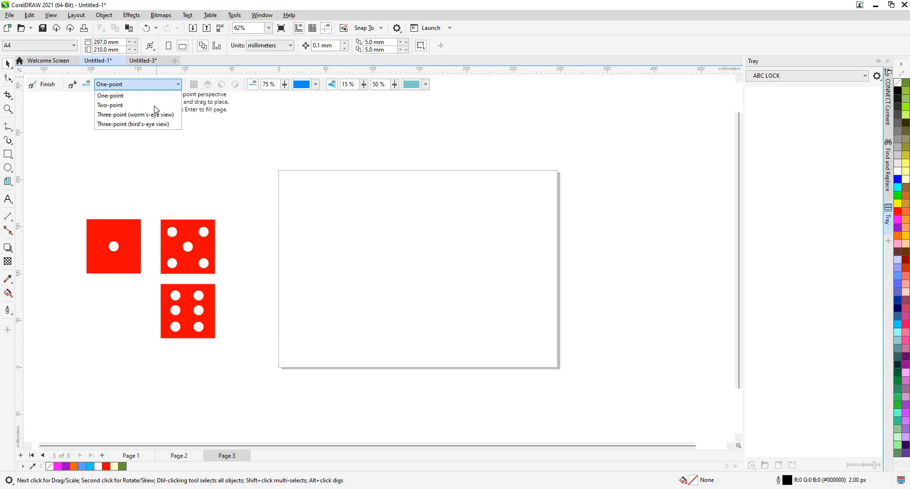
{"action": "left_click", "coordinate": [155, 105]}
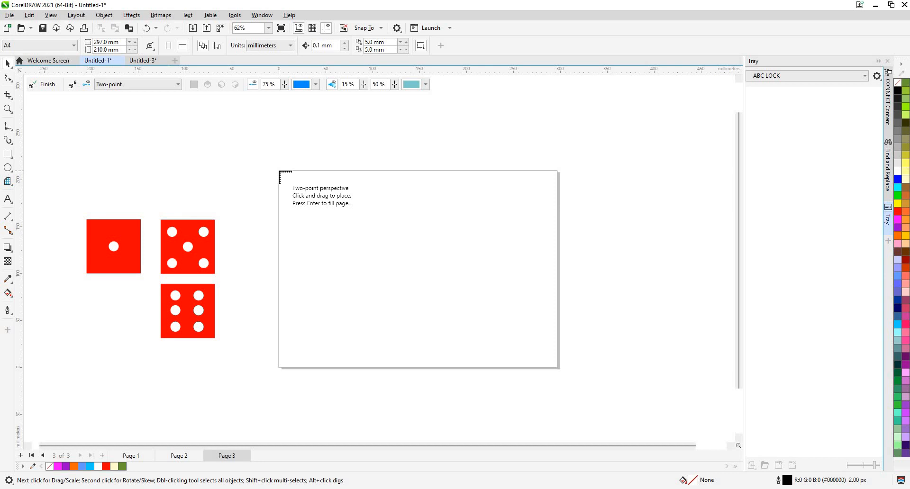
{"action": "left_click_drag", "start_coordinate": [279, 171], "coordinate": [558, 367]}
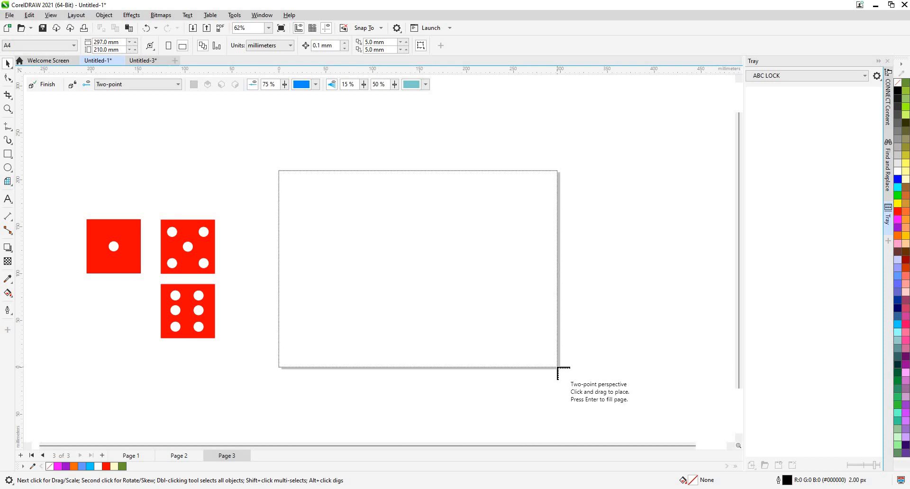
{"action": "left_click_drag", "start_coordinate": [558, 367], "coordinate": [558, 367]}
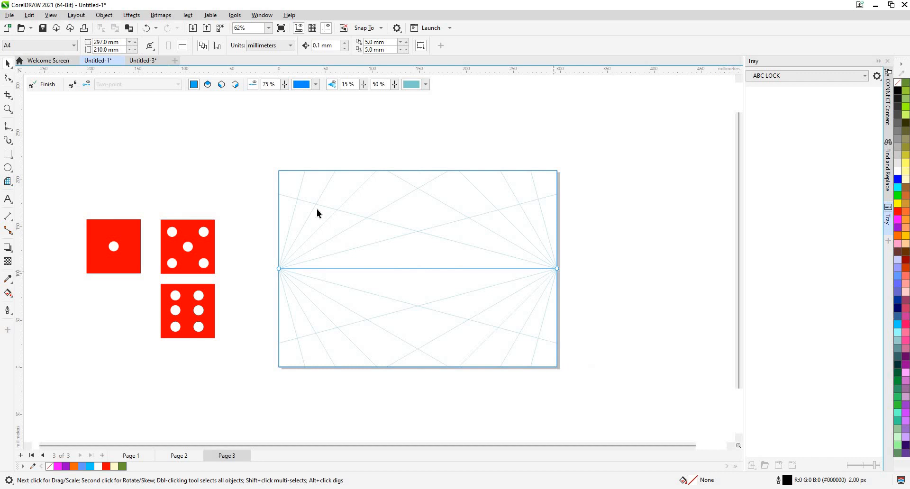
{"action": "right_click", "coordinate": [358, 209]}
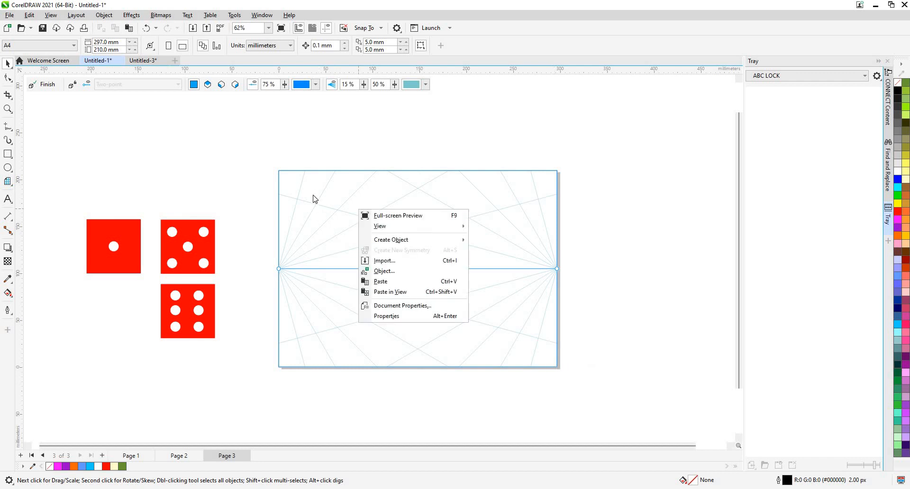
{"action": "left_click", "coordinate": [324, 177]}
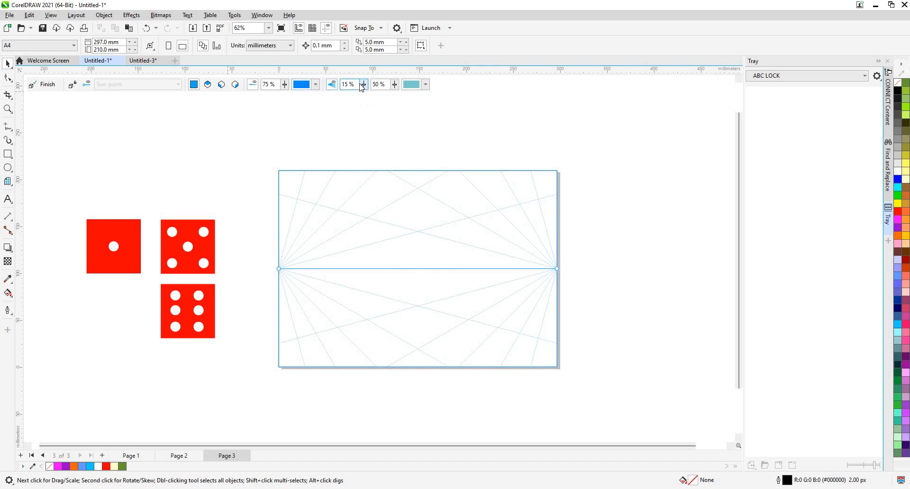
- Toggle the perspective lines off and on, and raise their density to 75%
{"action": "left_click", "coordinate": [332, 85]}
{"action": "left_click", "coordinate": [331, 86]}
{"action": "left_click", "coordinate": [364, 85]}
{"action": "left_click_drag", "start_coordinate": [367, 96], "coordinate": [391, 99]}
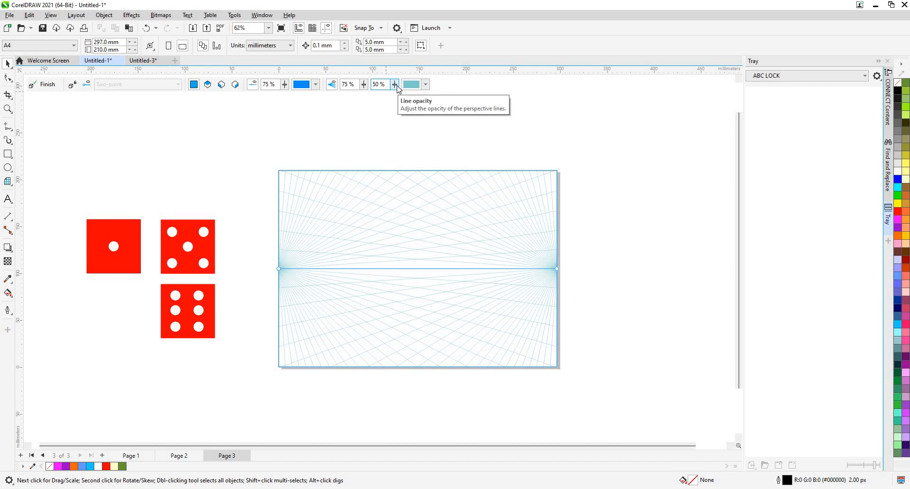
- Change the perspective line colour to dark blue, #1727A1
{"action": "left_click", "coordinate": [426, 84]}
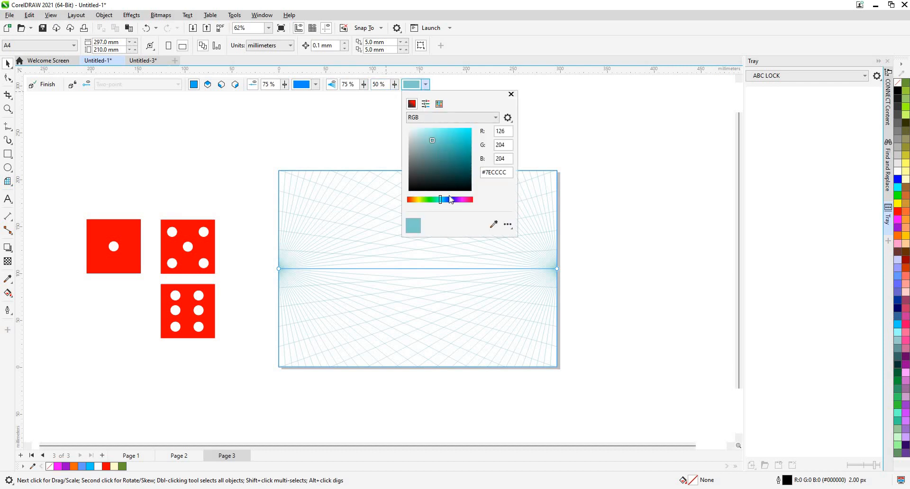
{"action": "left_click", "coordinate": [450, 201]}
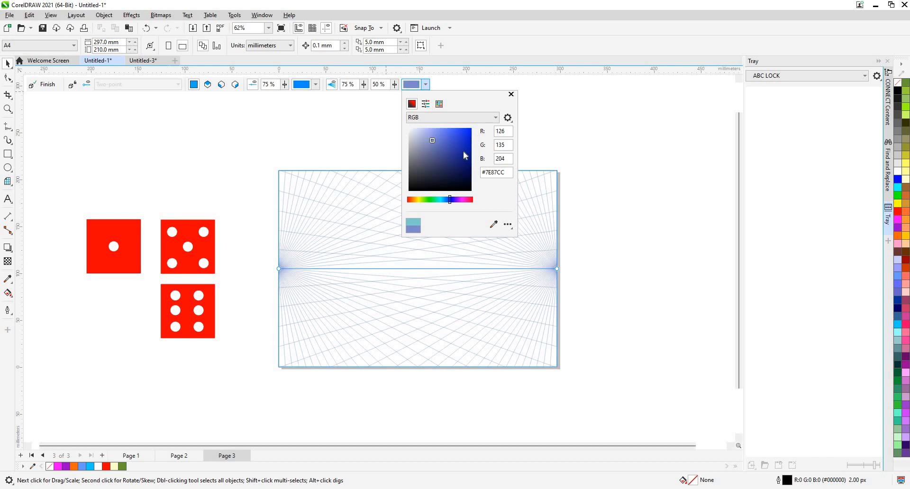
{"action": "left_click", "coordinate": [463, 150]}
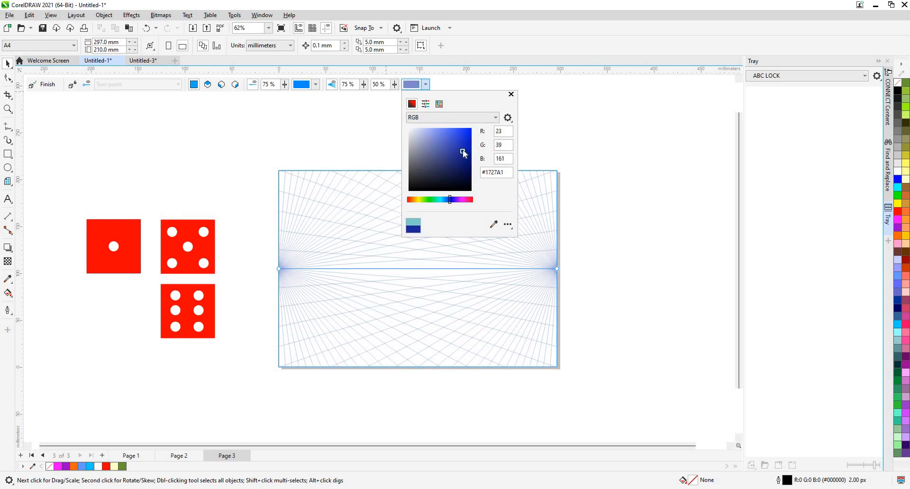
- Try 65% and 80% opacity for the perspective lines and settle on 60%
{"action": "left_click", "coordinate": [393, 97]}
{"action": "left_click", "coordinate": [394, 87]}
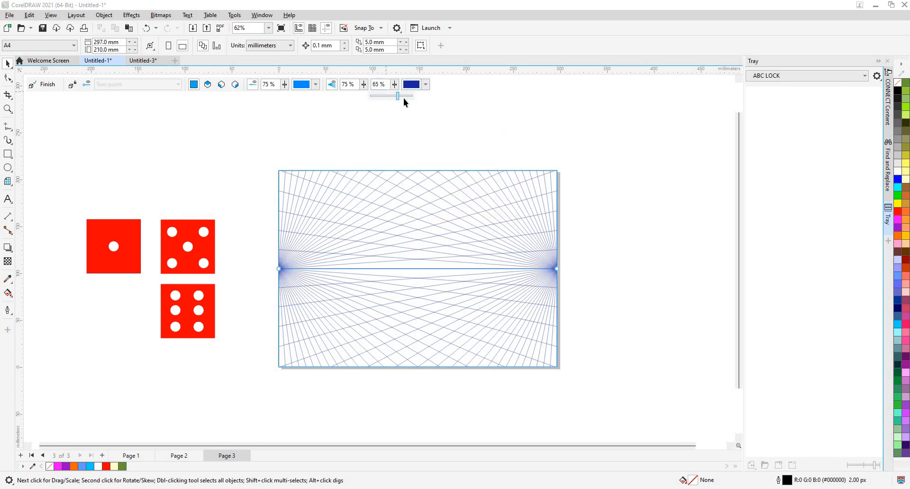
{"action": "left_click", "coordinate": [404, 98]}
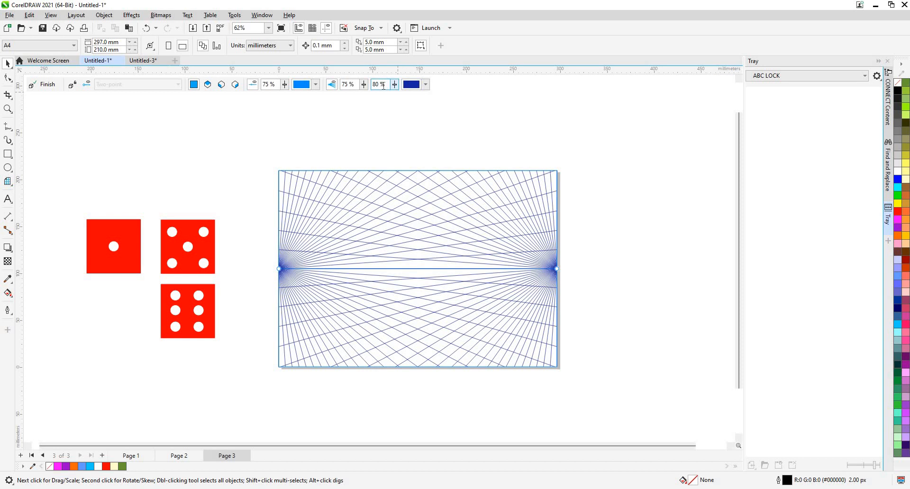
{"action": "left_click", "coordinate": [395, 85]}
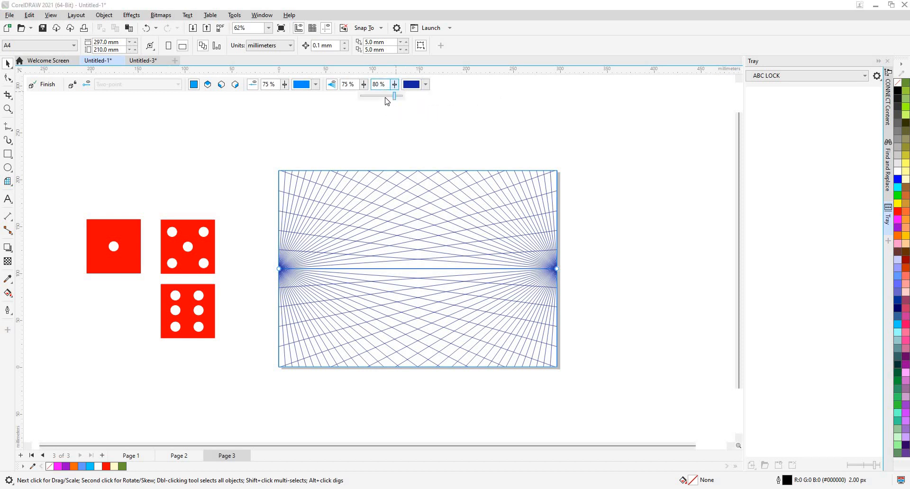
{"action": "left_click", "coordinate": [385, 96]}
{"action": "left_click", "coordinate": [396, 130]}
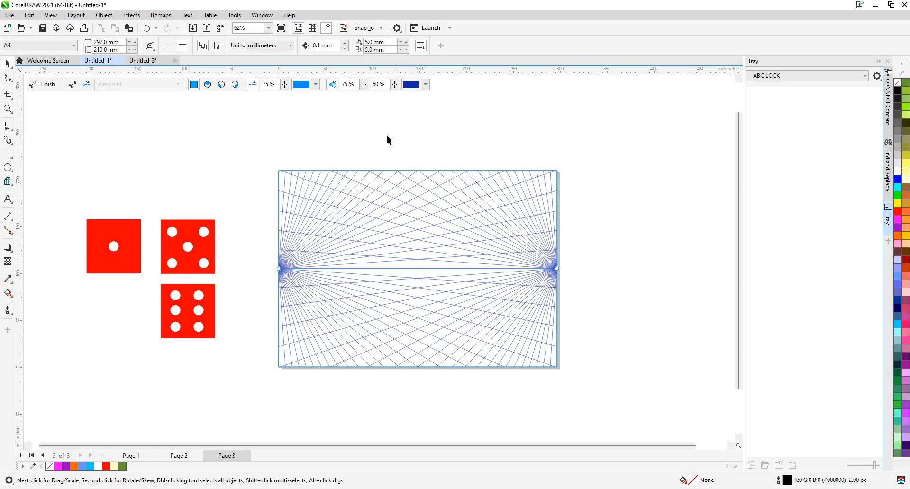
- Move the one-dot dice face into the perspective field, to about X 137.6 mm, Y 100.7 mm
{"action": "scroll", "coordinate": [387, 137], "scroll_direction": "up", "scroll_amount": 1}
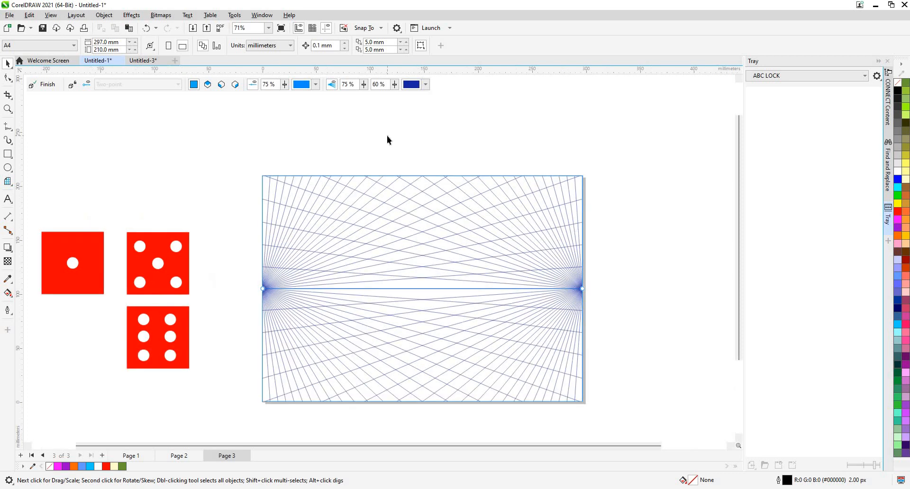
{"action": "left_click", "coordinate": [88, 271]}
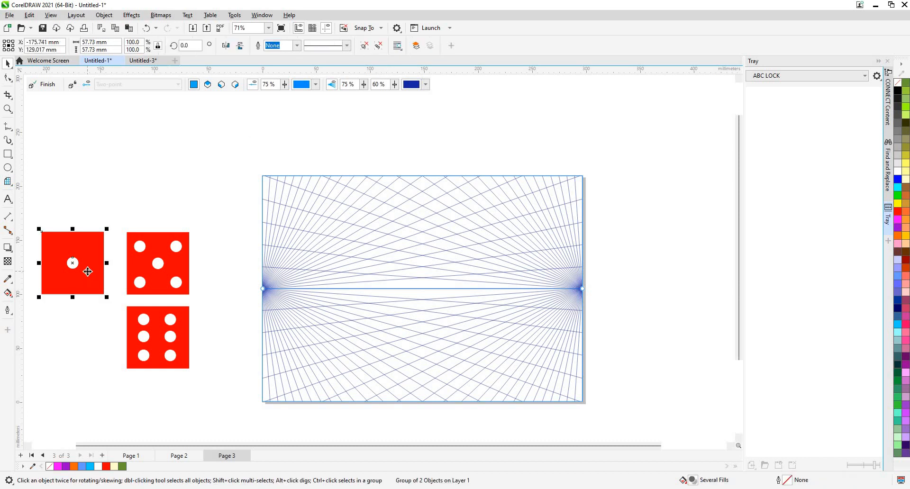
{"action": "left_click_drag", "start_coordinate": [88, 271], "coordinate": [381, 297]}
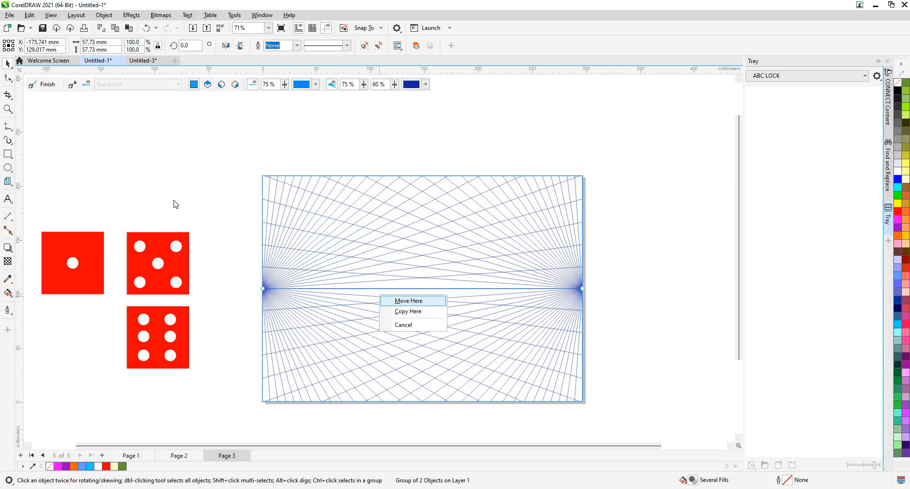
{"action": "left_click", "coordinate": [417, 301]}
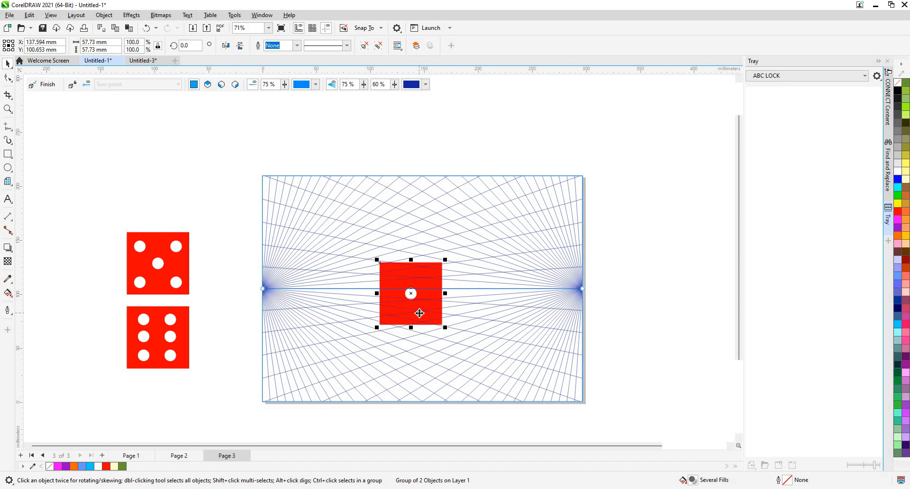
- Move the one-dot face to the left perspective plane and enlarge it to about 22.5 × 44.5 mm
{"action": "right_click", "coordinate": [420, 313]}
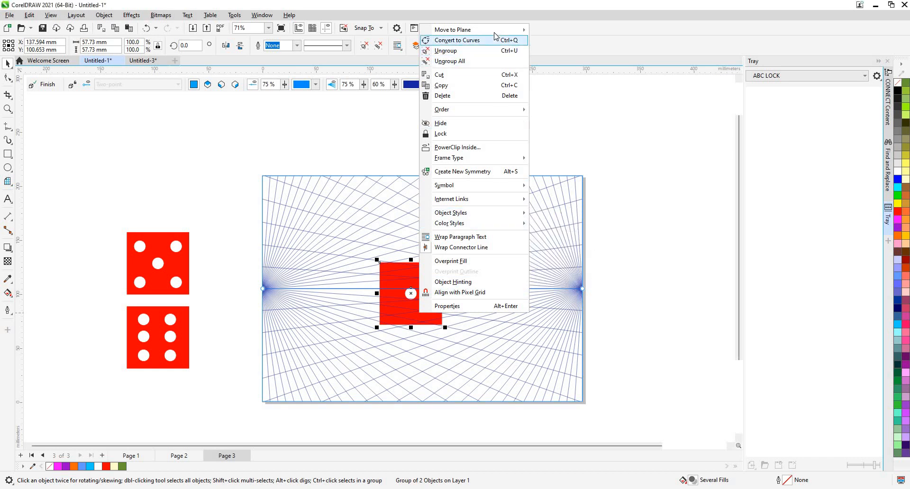
{"action": "mouse_move", "coordinate": [497, 32]}
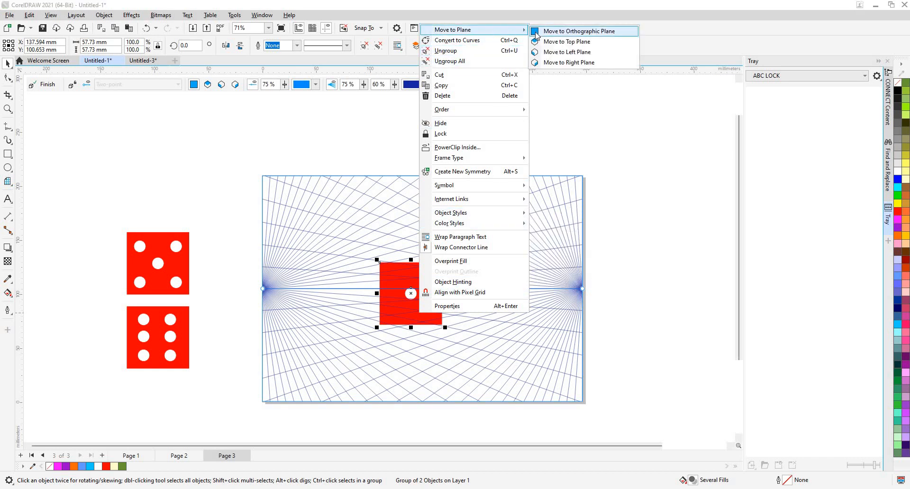
{"action": "left_click", "coordinate": [558, 58]}
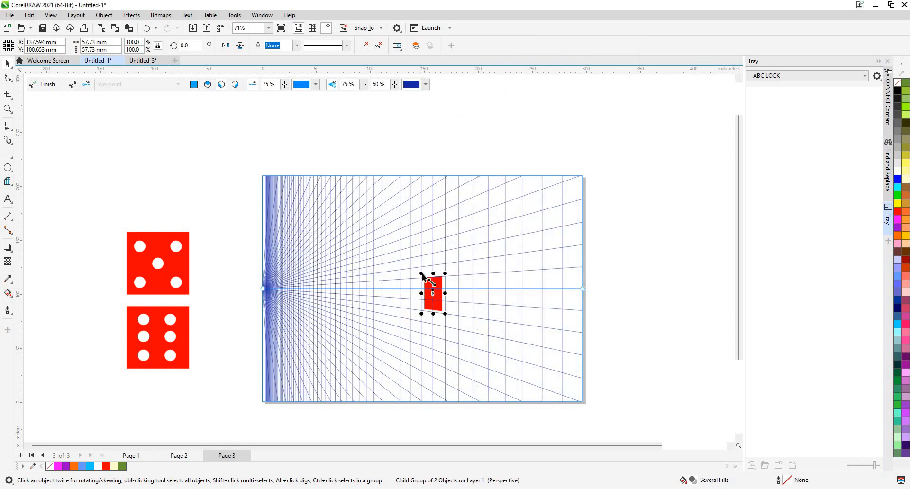
{"action": "left_click_drag", "start_coordinate": [411, 264], "coordinate": [406, 256]}
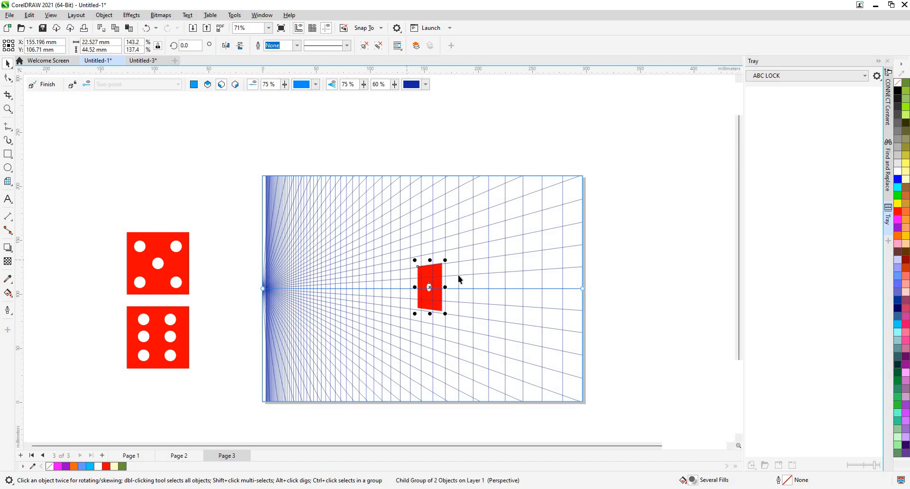
- Bring the five-dot face into the field at about X 89.9 mm, Y 124.7 mm and move it to the top plane
{"action": "left_click", "coordinate": [152, 272]}
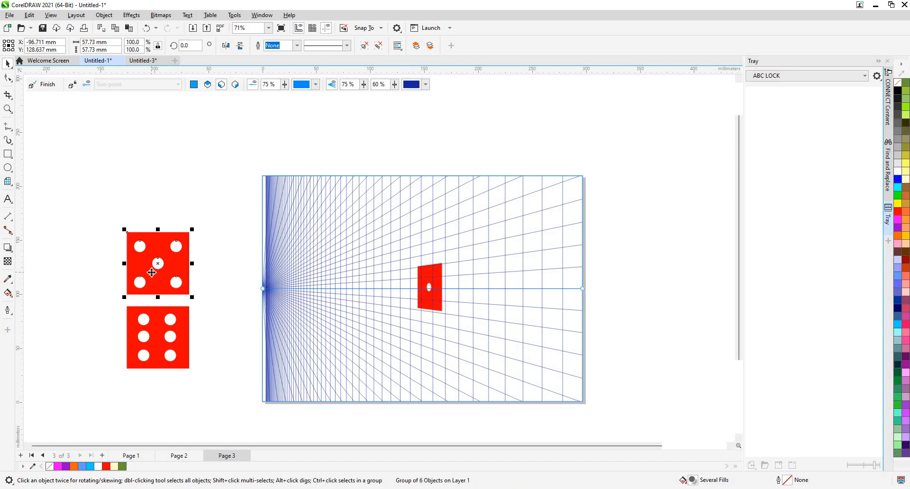
{"action": "left_click_drag", "start_coordinate": [152, 273], "coordinate": [351, 276]}
{"action": "right_click", "coordinate": [353, 279]}
{"action": "mouse_move", "coordinate": [439, 208]}
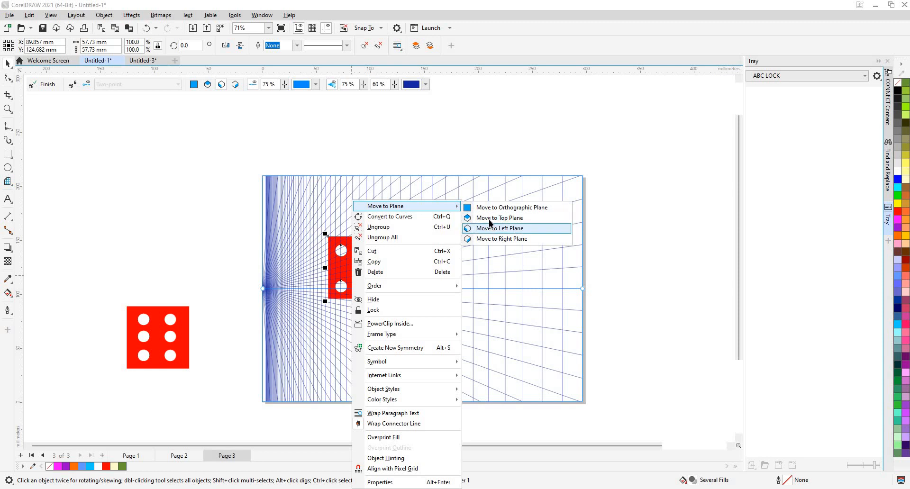
{"action": "left_click", "coordinate": [489, 219]}
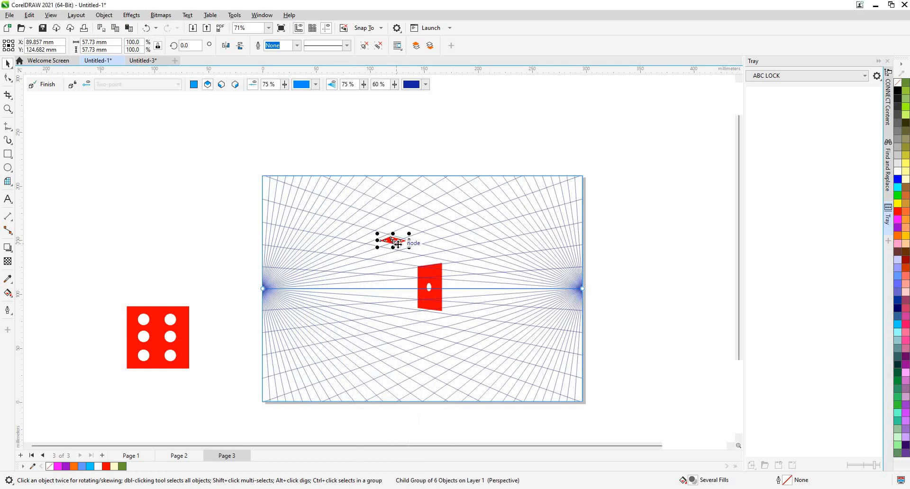
- Reposition the five-dot top face above the one-dot face and enlarge it to about 126.5 × 21.5 mm
{"action": "left_click_drag", "start_coordinate": [397, 244], "coordinate": [430, 264]}
{"action": "left_click_drag", "start_coordinate": [415, 280], "coordinate": [391, 270]}
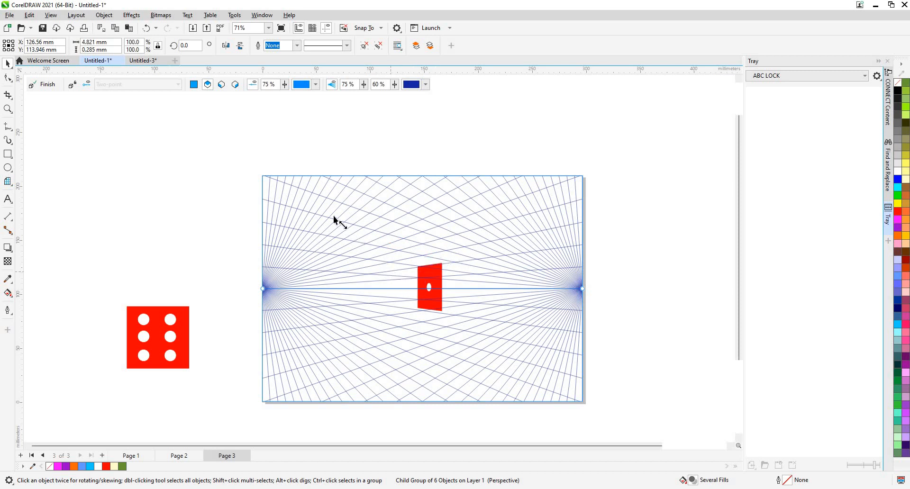
{"action": "left_click_drag", "start_coordinate": [334, 215], "coordinate": [433, 259]}
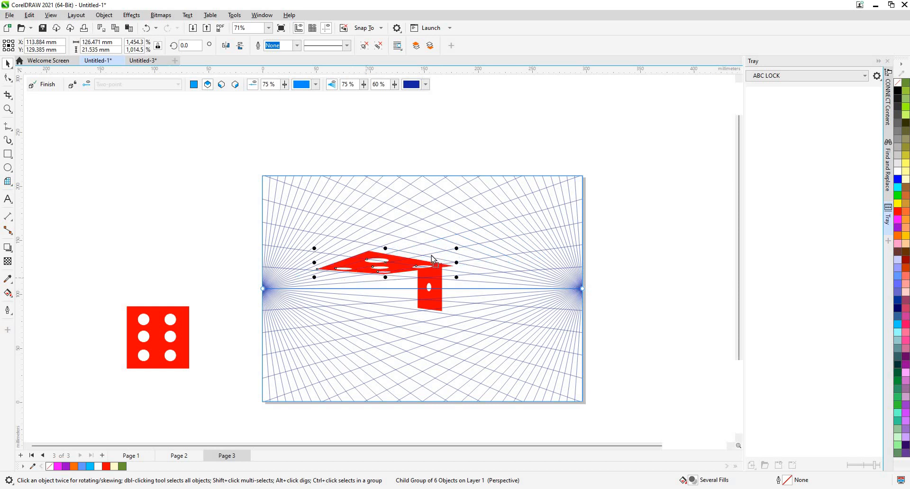
- Reposition the five-dot top face over the one-dot face, ending at about X 152.9 mm, Y 125.0 mm
{"action": "left_click_drag", "start_coordinate": [366, 274], "coordinate": [433, 258]}
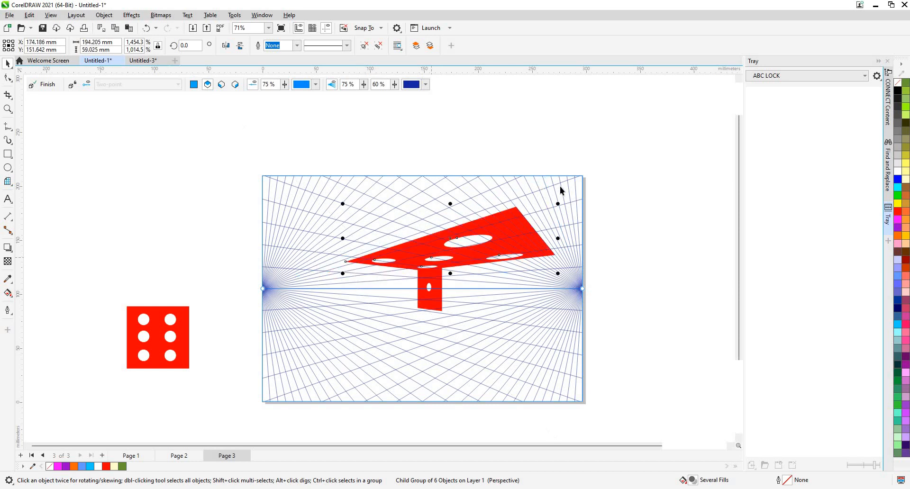
{"action": "left_click_drag", "start_coordinate": [491, 260], "coordinate": [417, 264]}
{"action": "scroll", "coordinate": [415, 262], "scroll_direction": "up", "scroll_amount": 3}
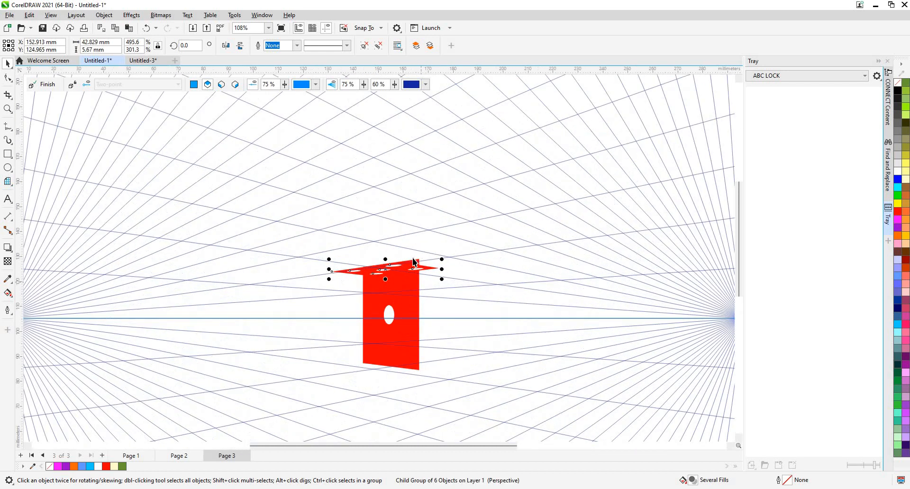
{"action": "scroll", "coordinate": [413, 263], "scroll_direction": "down", "scroll_amount": 4}
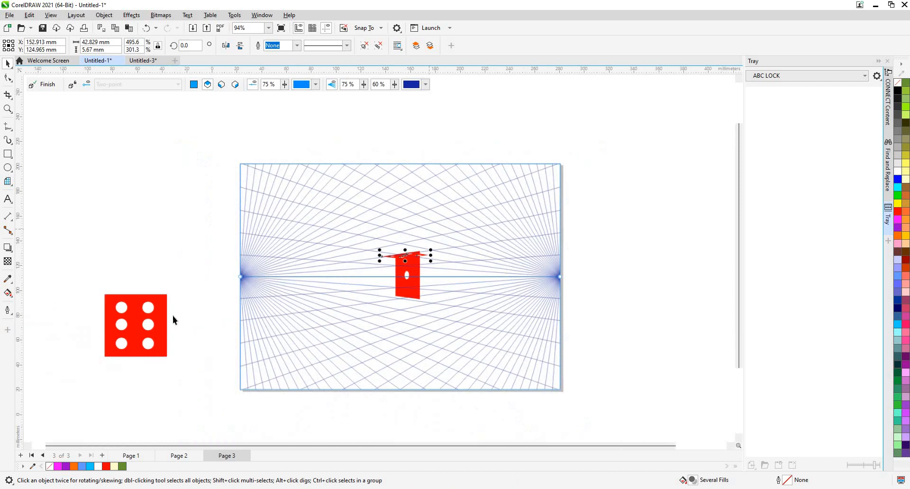
- Bring the six-dot face into the perspective field at about X 87.5 mm, Y 117.1 mm and move it to the right plane
{"action": "scroll", "coordinate": [173, 316], "scroll_direction": "down", "scroll_amount": 2}
{"action": "left_click", "coordinate": [174, 316]}
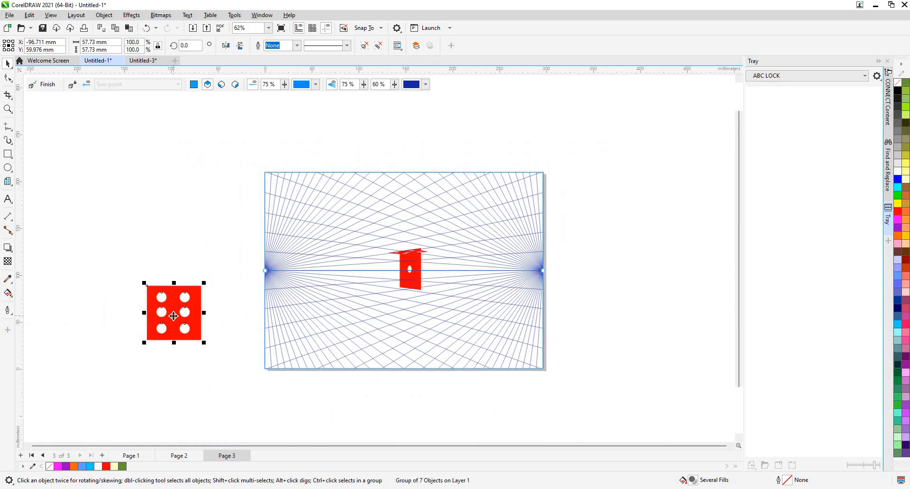
{"action": "left_click_drag", "start_coordinate": [173, 317], "coordinate": [358, 220]}
{"action": "right_click", "coordinate": [338, 201]}
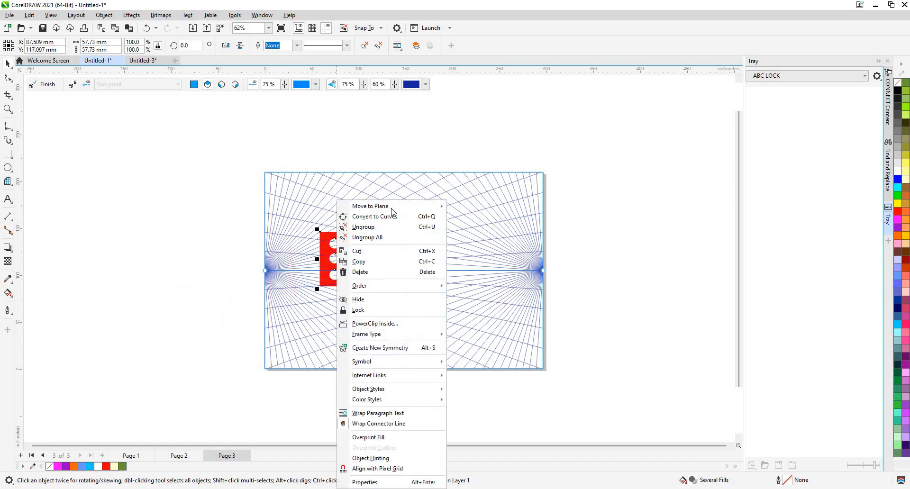
{"action": "mouse_move", "coordinate": [393, 208]}
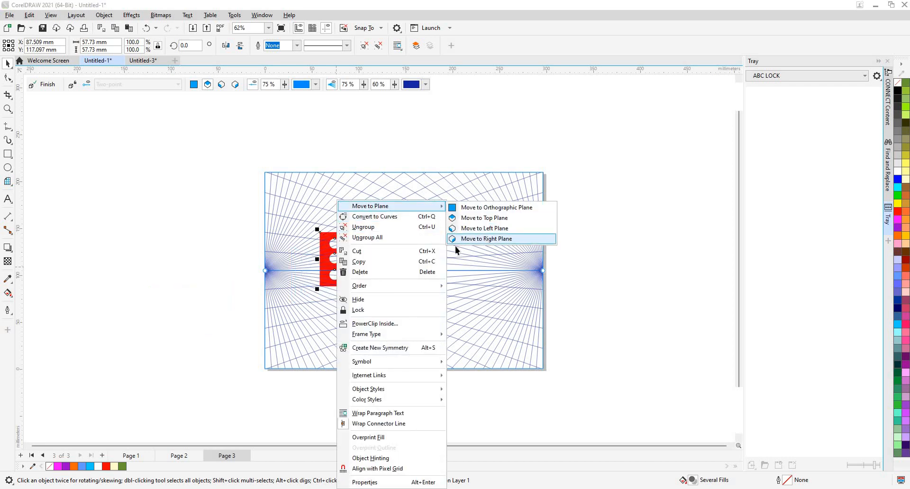
{"action": "left_click", "coordinate": [487, 240]}
- Enlarge the six-dot face to about 16.5 × 40.8 mm and align it against the one-dot face's right edge
{"action": "scroll", "coordinate": [374, 281], "scroll_direction": "up", "scroll_amount": 2}
{"action": "left_click_drag", "start_coordinate": [375, 281], "coordinate": [511, 199]}
{"action": "scroll", "coordinate": [441, 280], "scroll_direction": "up", "scroll_amount": 1}
{"action": "scroll", "coordinate": [440, 280], "scroll_direction": "up", "scroll_amount": 5}
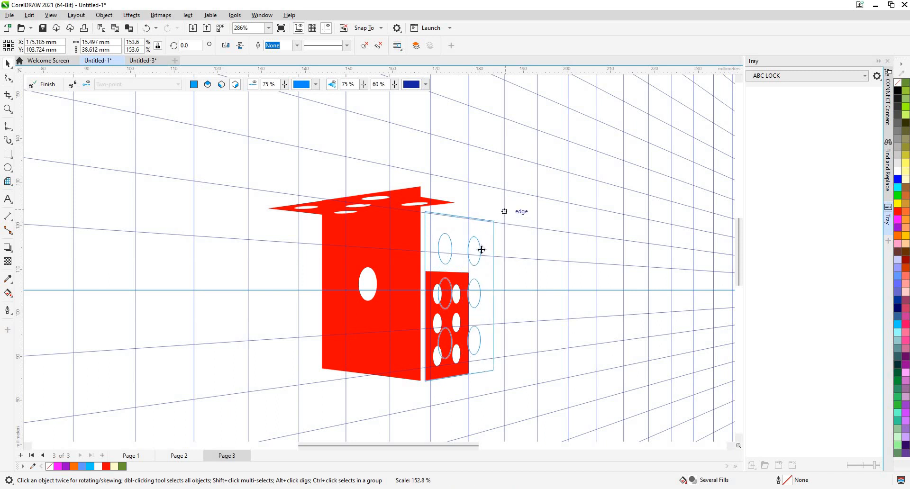
{"action": "left_click_drag", "start_coordinate": [463, 283], "coordinate": [462, 283]}
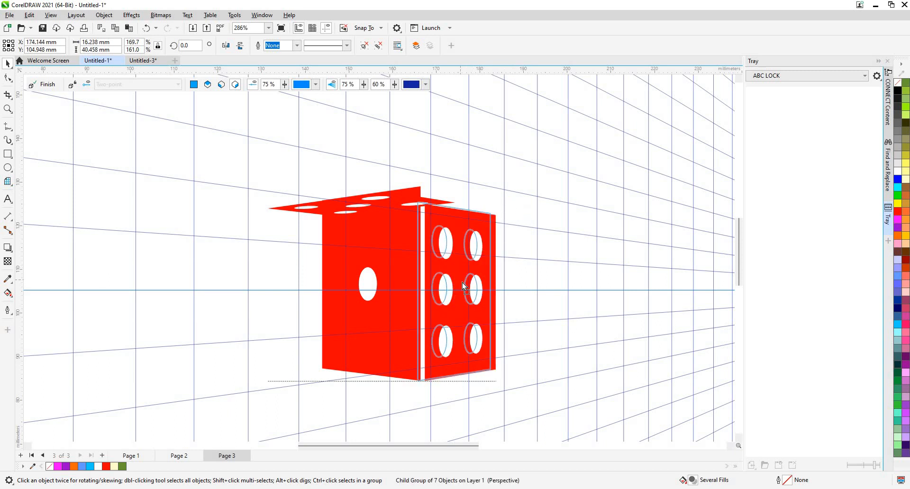
{"action": "scroll", "coordinate": [447, 362], "scroll_direction": "up", "scroll_amount": 3}
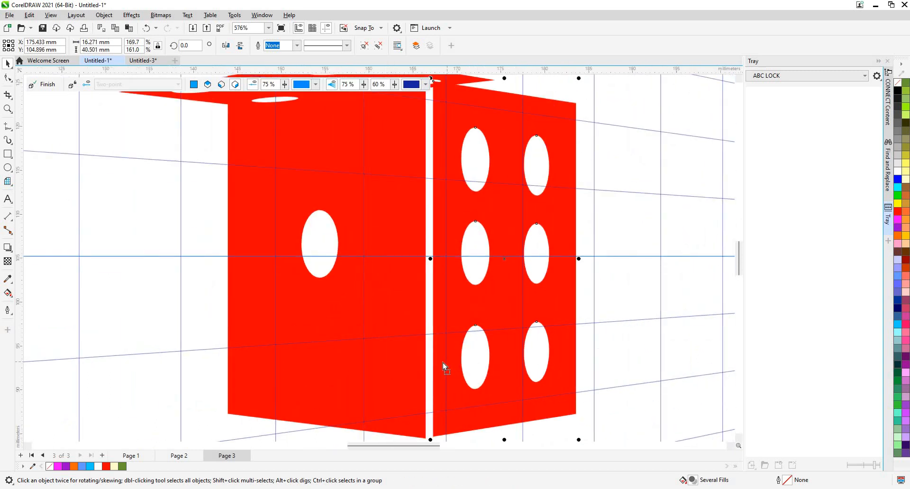
{"action": "left_click_drag", "start_coordinate": [443, 366], "coordinate": [465, 328]}
{"action": "scroll", "coordinate": [465, 315], "scroll_direction": "down", "scroll_amount": 3}
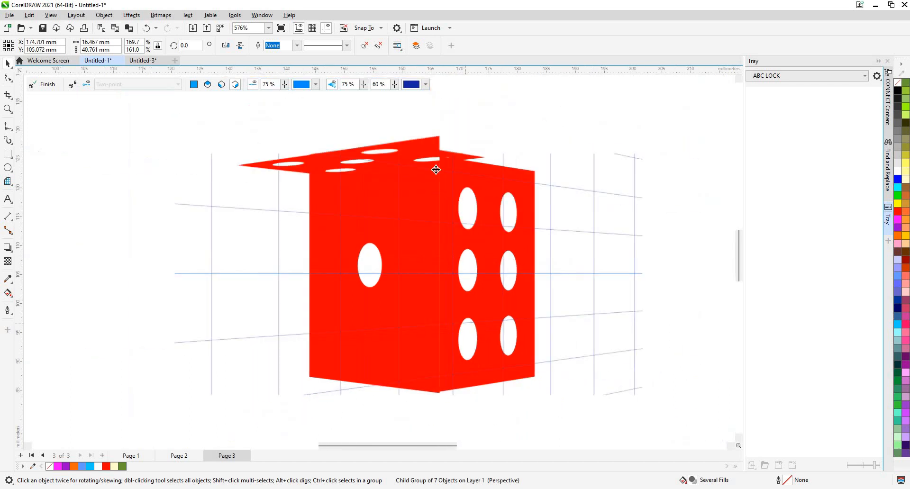
- Shift the five-dot top face above the two side faces, to about X 169.8 mm, Y 132.2 mm
{"action": "scroll", "coordinate": [375, 161], "scroll_direction": "up", "scroll_amount": 2}
{"action": "left_click", "coordinate": [359, 163]}
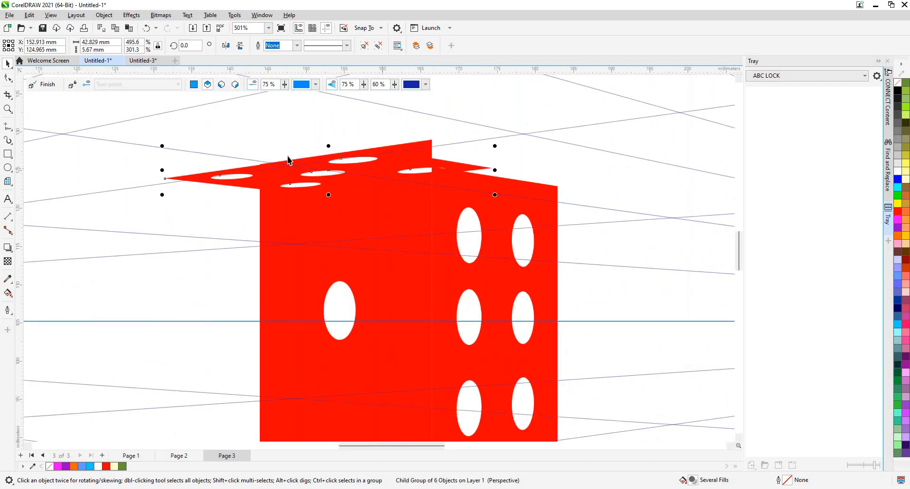
{"action": "left_click_drag", "start_coordinate": [382, 181], "coordinate": [463, 148]}
{"action": "scroll", "coordinate": [462, 148], "scroll_direction": "down", "scroll_amount": 2}
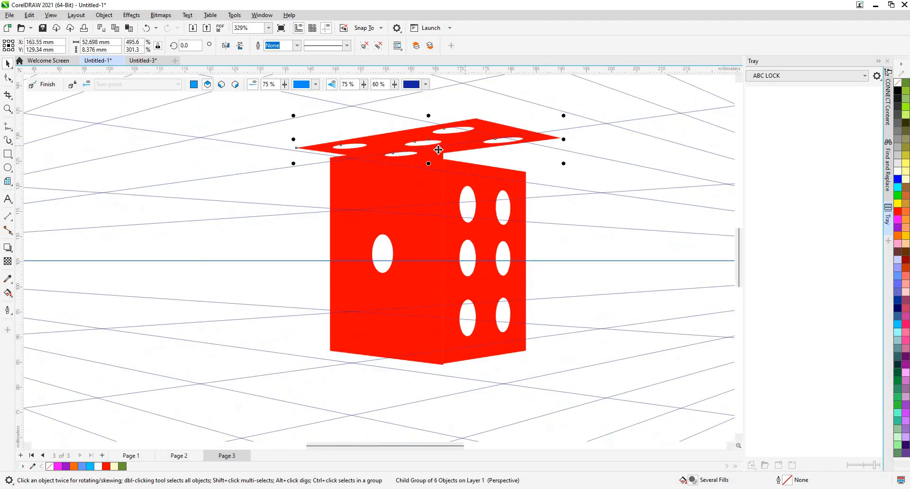
{"action": "left_click_drag", "start_coordinate": [508, 129], "coordinate": [551, 138]}
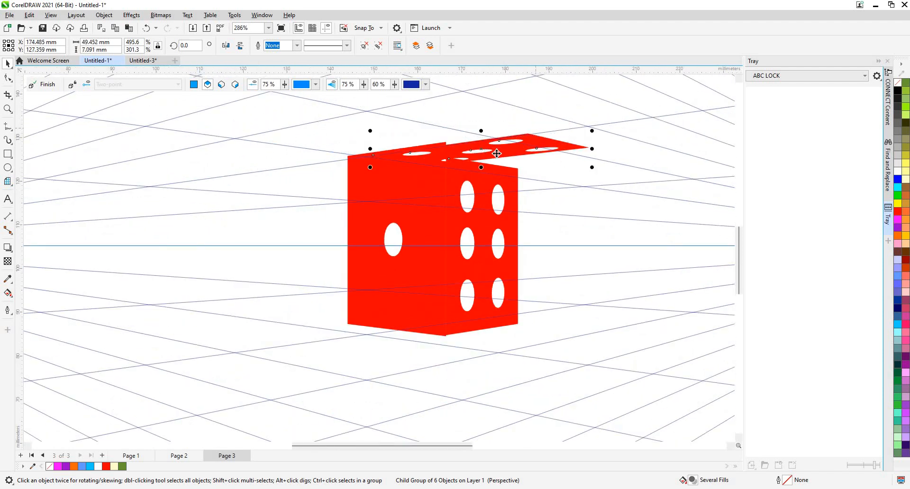
{"action": "left_click_drag", "start_coordinate": [478, 135], "coordinate": [480, 135]}
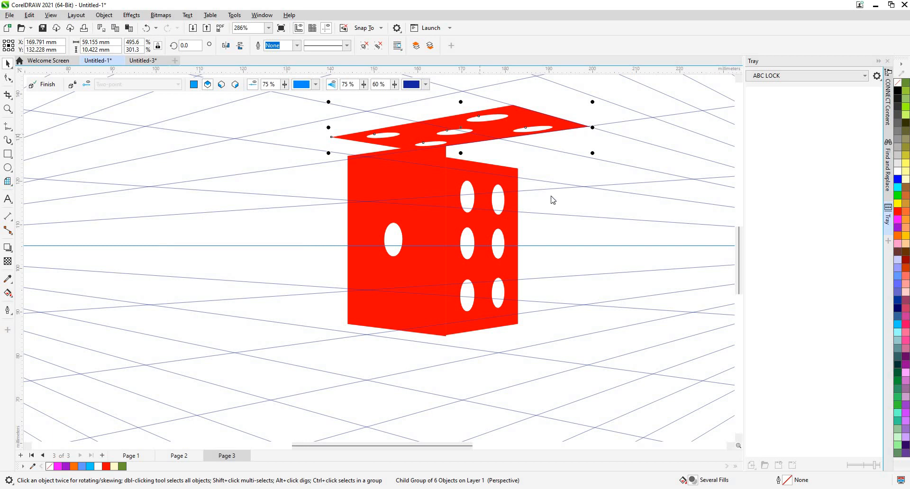
- Bring the five-dot face to the front of the layer and lower it to about X 169.7 mm, Y 127.3 mm
{"action": "right_click", "coordinate": [480, 135]}
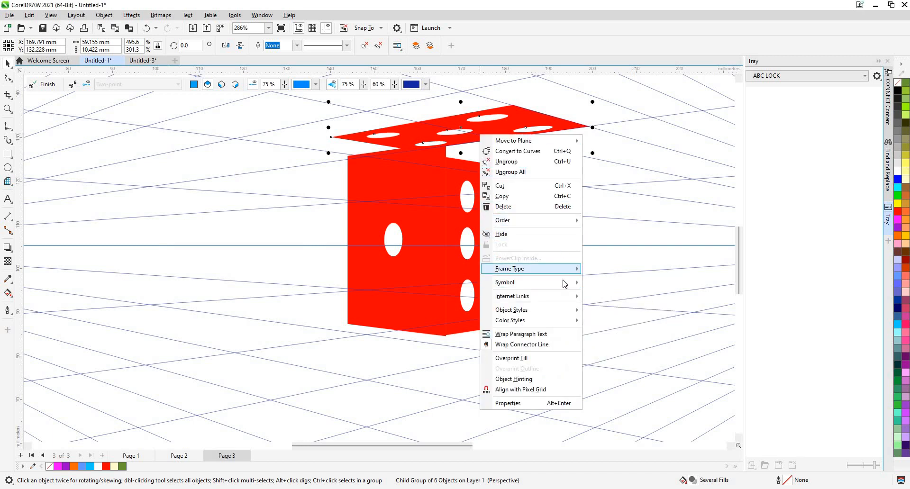
{"action": "mouse_move", "coordinate": [565, 281]}
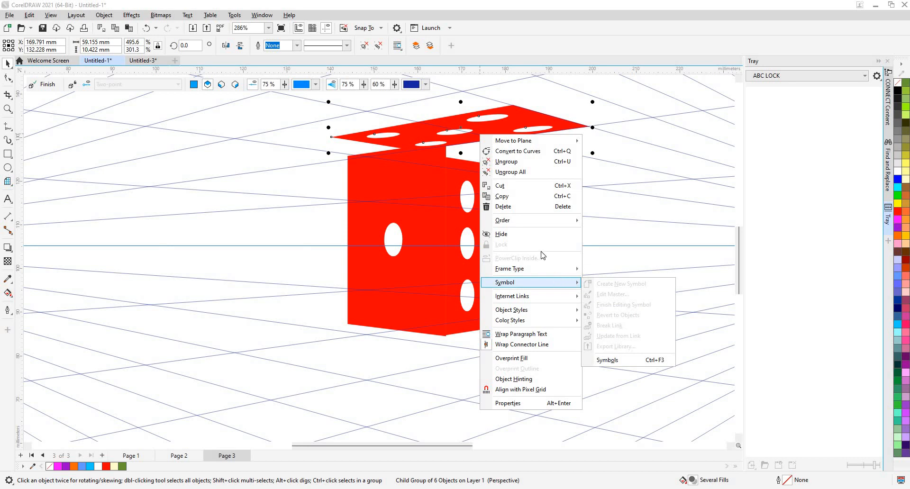
{"action": "mouse_move", "coordinate": [560, 220]}
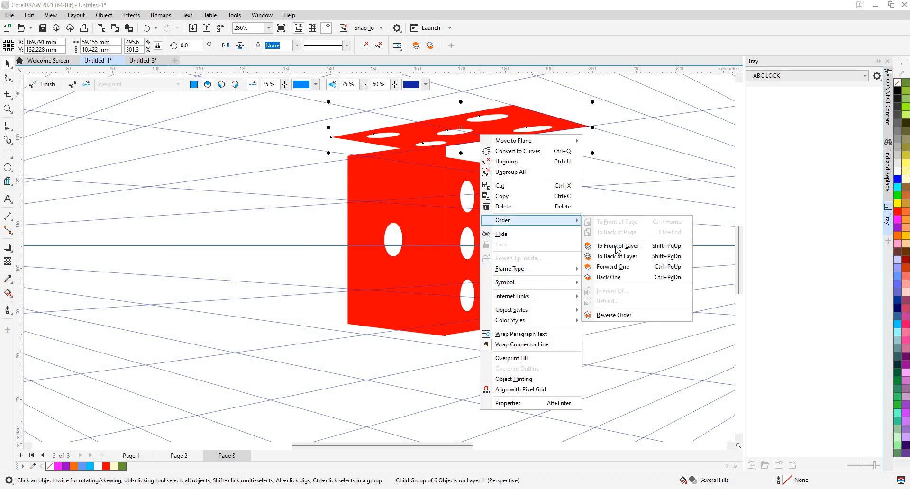
{"action": "left_click", "coordinate": [612, 236]}
{"action": "left_click_drag", "start_coordinate": [465, 138], "coordinate": [440, 206]}
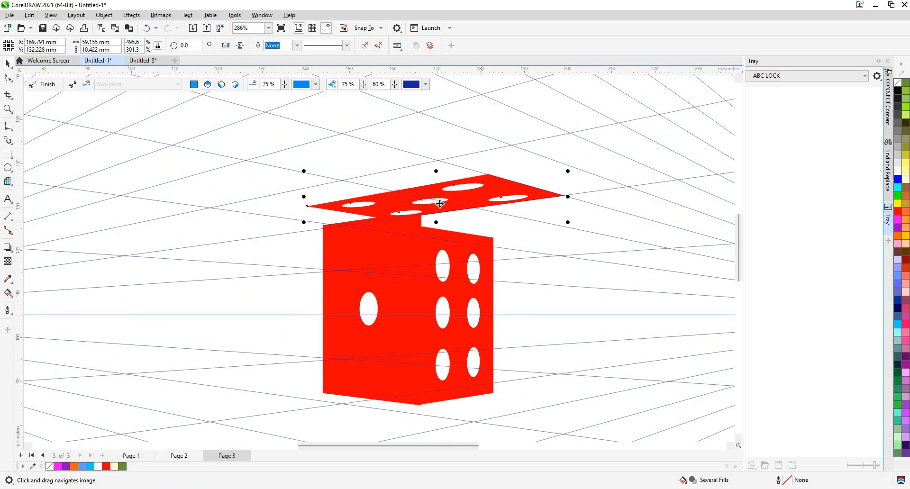
{"action": "left_click_drag", "start_coordinate": [479, 186], "coordinate": [491, 211]}
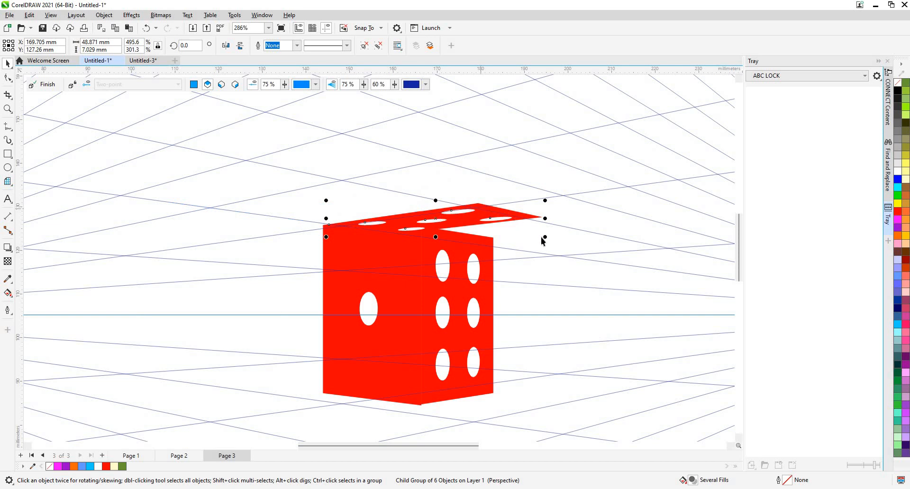
- Scale the five-dot top face down to about 37.7 × 5.2 mm at about X 165.5 mm, Y 126.3 mm
{"action": "left_click_drag", "start_coordinate": [526, 244], "coordinate": [483, 241]}
{"action": "key", "text": "Delete"}
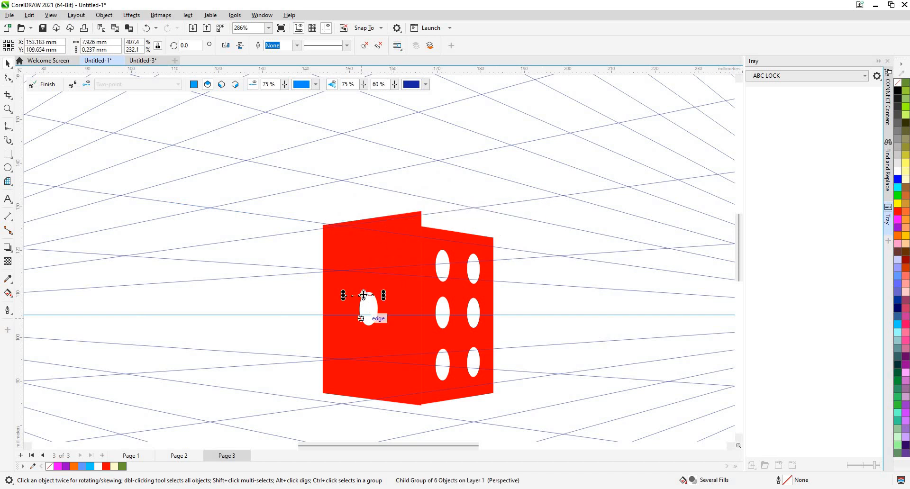
{"action": "left_click_drag", "start_coordinate": [422, 207], "coordinate": [445, 221]}
- Resize the five-dot top face to about 48.4 × 6.7 mm so it spans both side faces
{"action": "scroll", "coordinate": [512, 248], "scroll_direction": "down", "scroll_amount": 3}
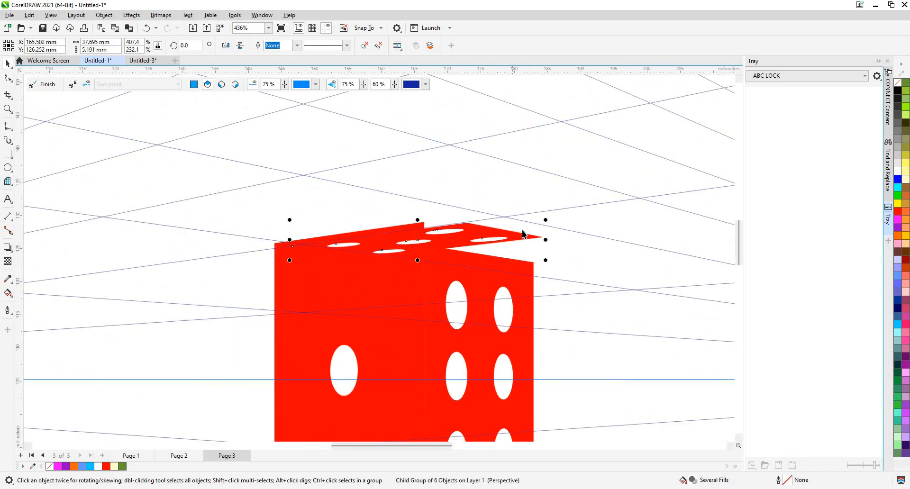
{"action": "scroll", "coordinate": [495, 251], "scroll_direction": "down", "scroll_amount": 2}
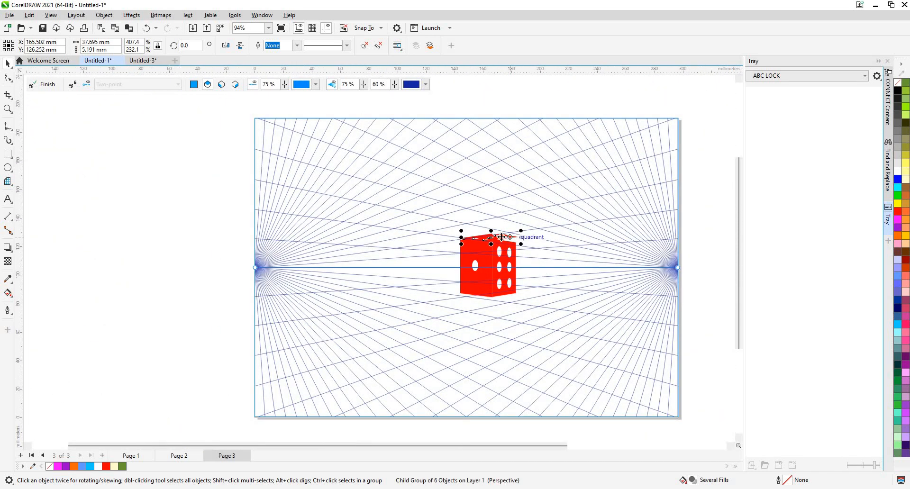
{"action": "scroll", "coordinate": [521, 251], "scroll_direction": "up", "scroll_amount": 5}
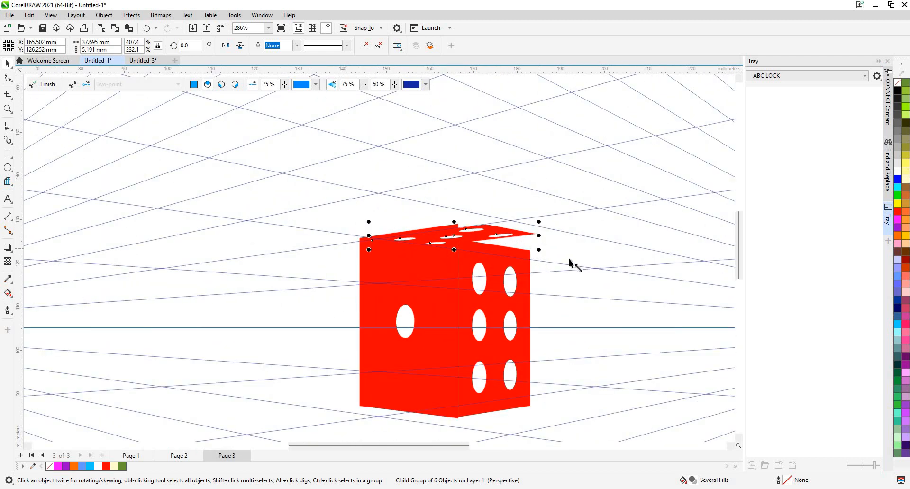
{"action": "left_click_drag", "start_coordinate": [539, 250], "coordinate": [569, 237]}
{"action": "scroll", "coordinate": [498, 297], "scroll_direction": "down", "scroll_amount": 4}
{"action": "scroll", "coordinate": [393, 251], "scroll_direction": "down", "scroll_amount": 3}
{"action": "scroll", "coordinate": [374, 255], "scroll_direction": "up", "scroll_amount": 3}
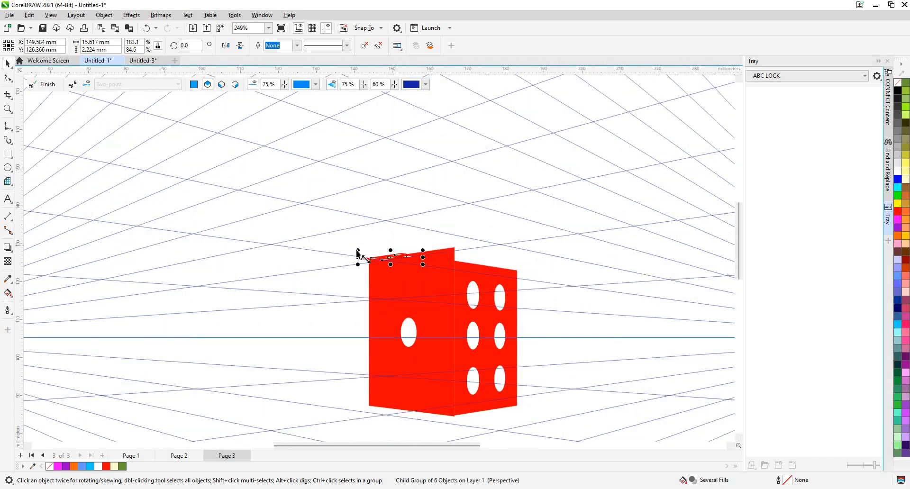
{"action": "left_click_drag", "start_coordinate": [358, 258], "coordinate": [467, 261]}
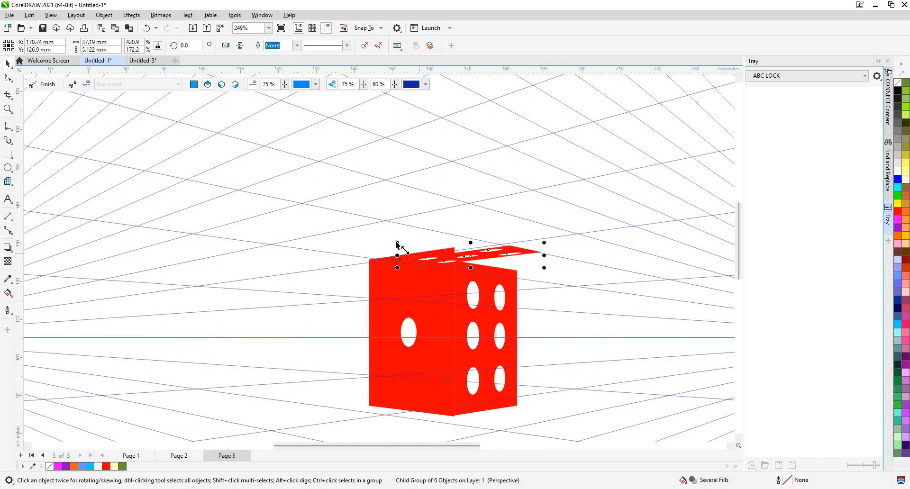
{"action": "left_click_drag", "start_coordinate": [381, 234], "coordinate": [353, 234]}
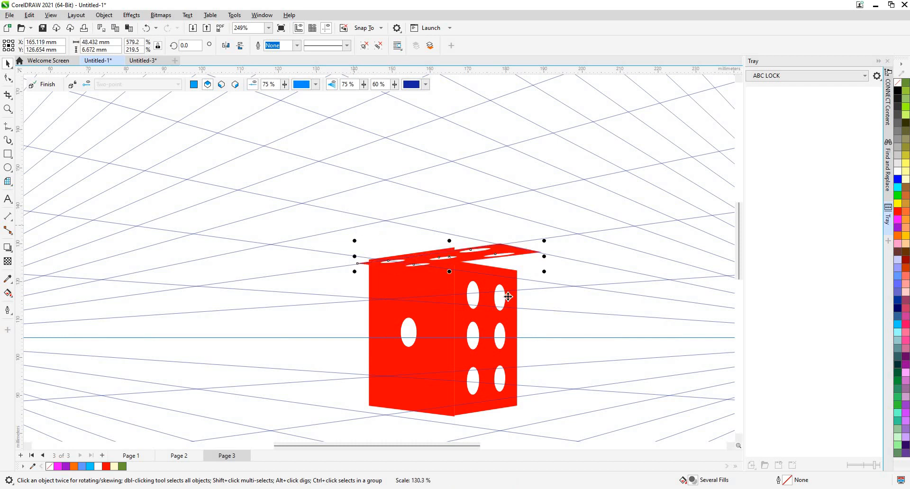
- Refit the five-dot top face to about 43.4 × 6.7 mm at about X 165.2 mm, Y 128.8 mm, just above the side faces
{"action": "left_click", "coordinate": [506, 294]}
{"action": "left_click", "coordinate": [480, 256]}
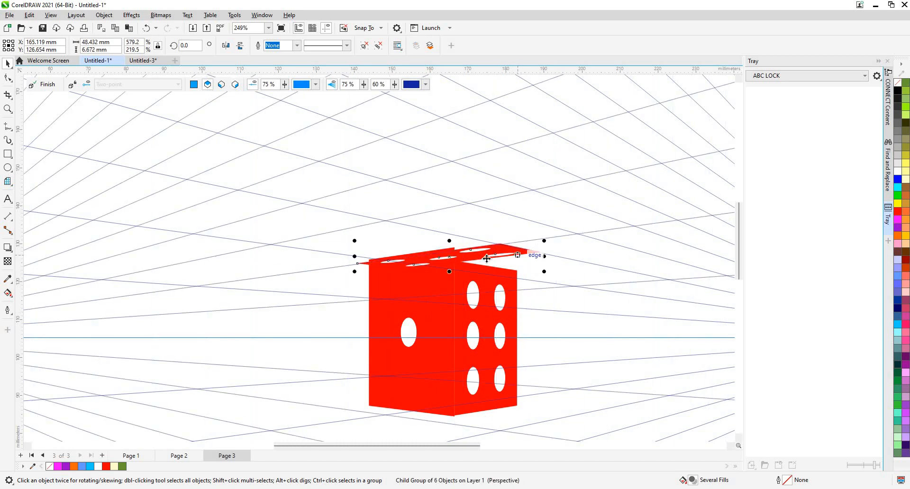
{"action": "left_click", "coordinate": [480, 256]}
{"action": "left_click", "coordinate": [334, 236]}
{"action": "left_click", "coordinate": [469, 252]}
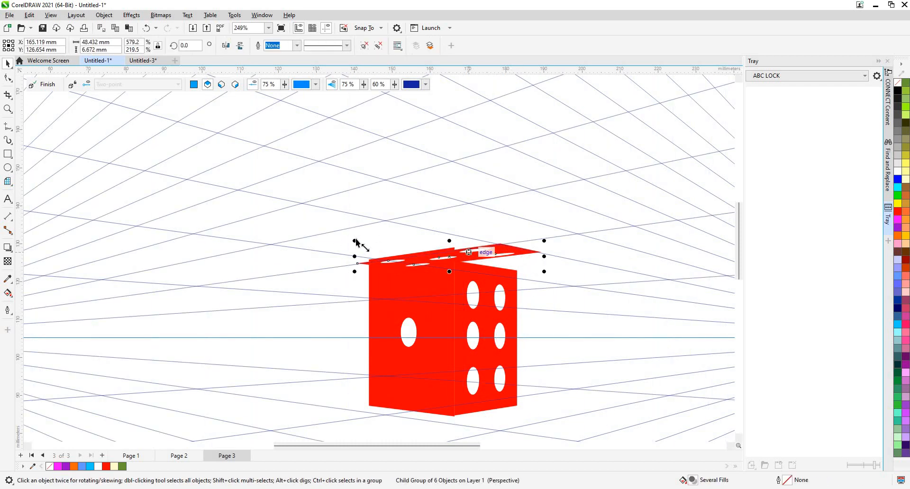
{"action": "left_click_drag", "start_coordinate": [355, 241], "coordinate": [417, 250]}
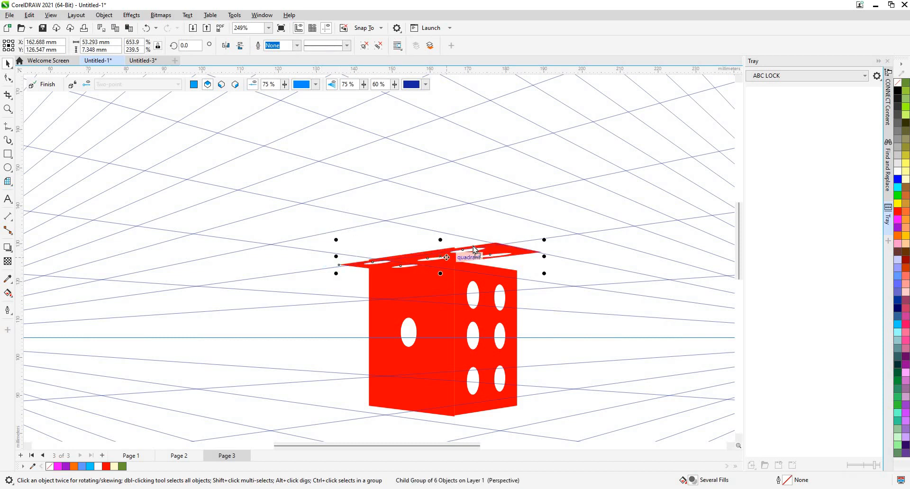
{"action": "mouse_move", "coordinate": [528, 252]}
{"action": "left_mouse_down"}
{"action": "mouse_move", "coordinate": [552, 245]}
{"action": "mouse_move", "coordinate": [549, 256]}
{"action": "mouse_move", "coordinate": [473, 258]}
{"action": "mouse_move", "coordinate": [529, 246]}
{"action": "left_mouse_up"}
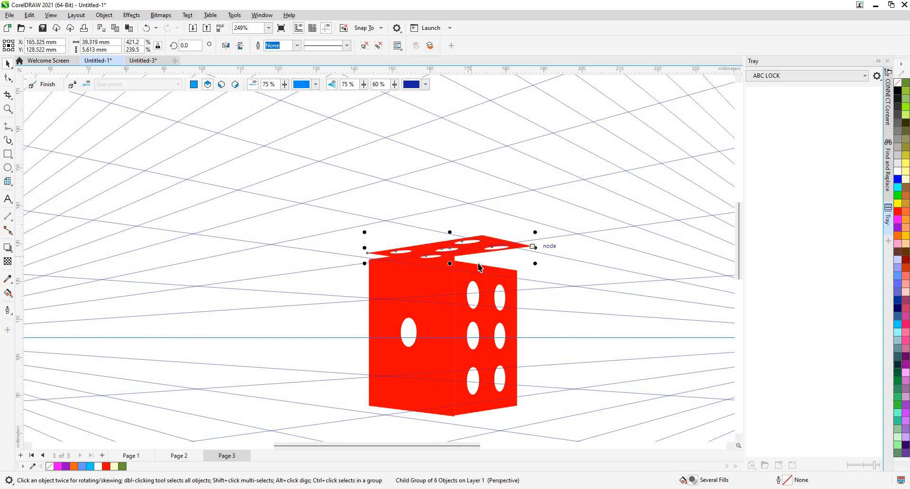
{"action": "scroll", "coordinate": [529, 245], "scroll_direction": "down", "scroll_amount": 1}
{"action": "scroll", "coordinate": [391, 149], "scroll_direction": "down", "scroll_amount": 2}
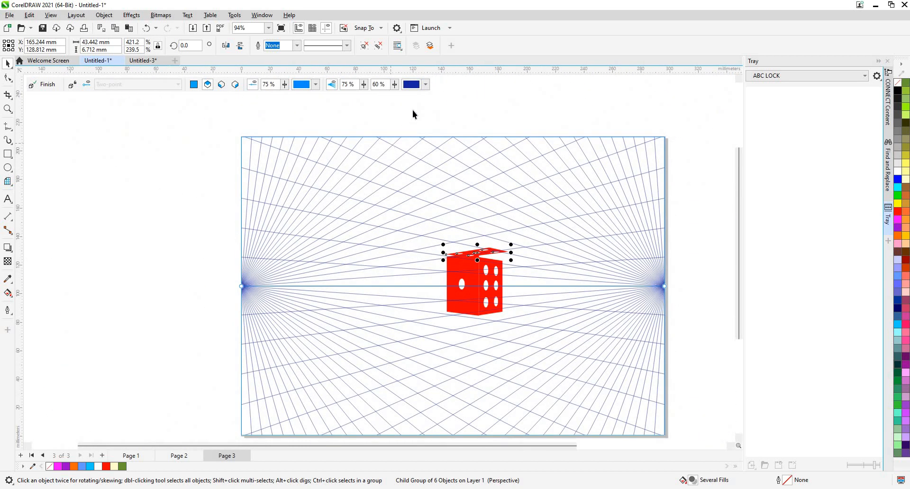
- Finish the perspective drawing and move the whole dice group to about X 145.4 mm, Y 105.9 mm
{"action": "left_click", "coordinate": [412, 110]}
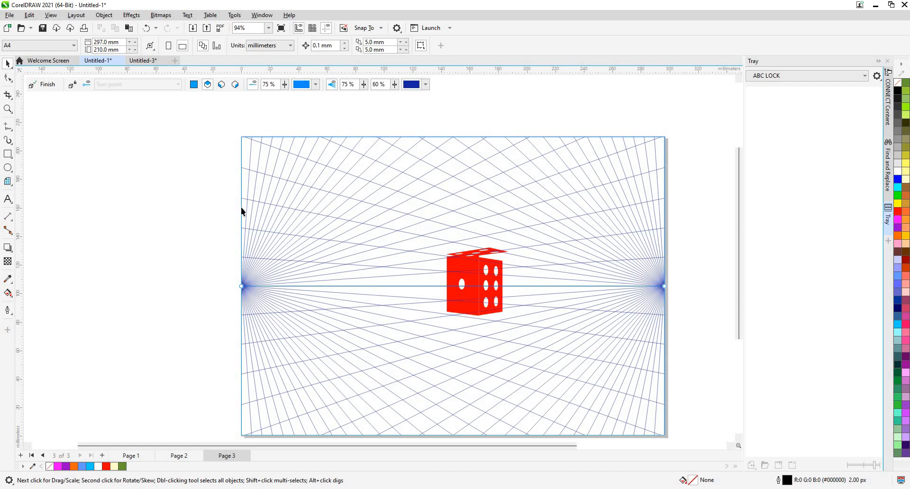
{"action": "left_click", "coordinate": [41, 84]}
{"action": "scroll", "coordinate": [490, 249], "scroll_direction": "up", "scroll_amount": 2}
{"action": "left_click_drag", "start_coordinate": [491, 249], "coordinate": [441, 277]}
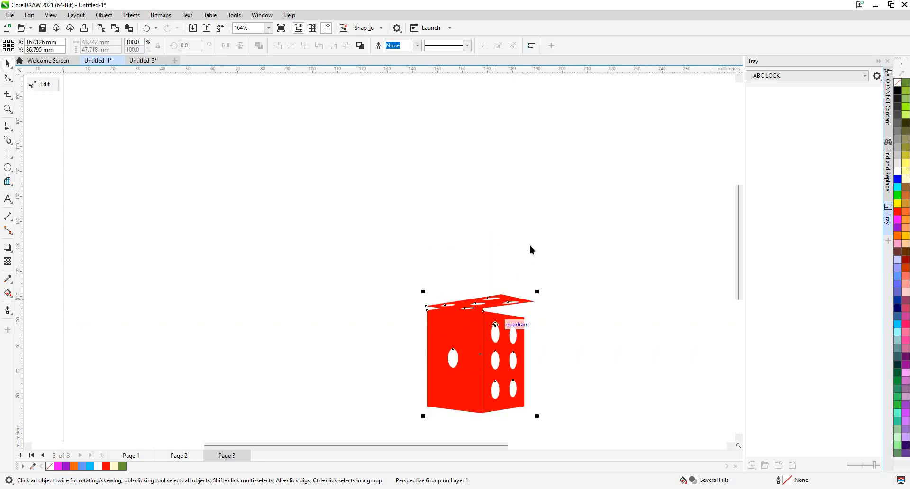
{"action": "left_click", "coordinate": [541, 199]}
- Reopen the dice's perspective group for editing to view its perspective grid, and finish the perspective editing
{"action": "scroll", "coordinate": [516, 263], "scroll_direction": "down", "scroll_amount": 4}
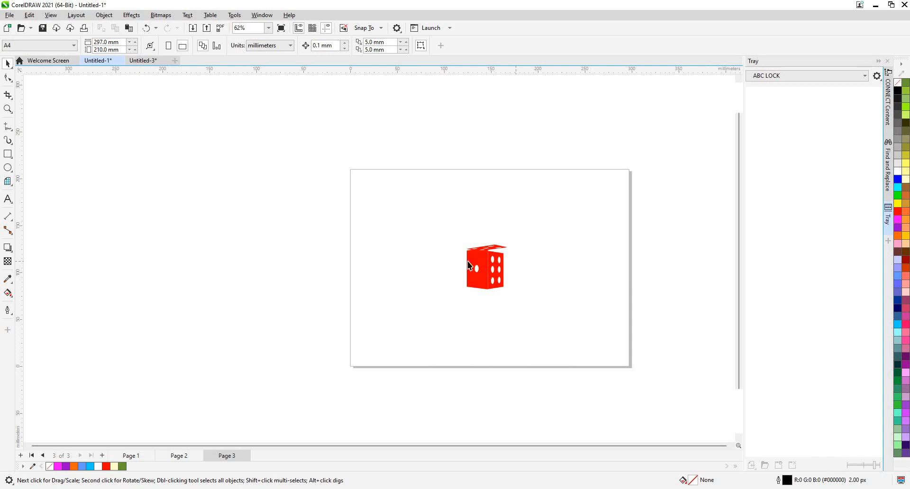
{"action": "left_click", "coordinate": [489, 267]}
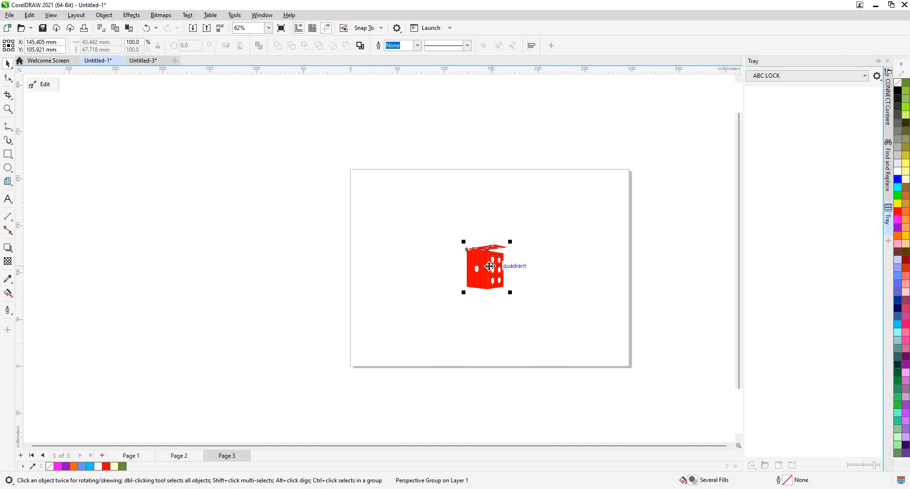
{"action": "left_click", "coordinate": [48, 87]}
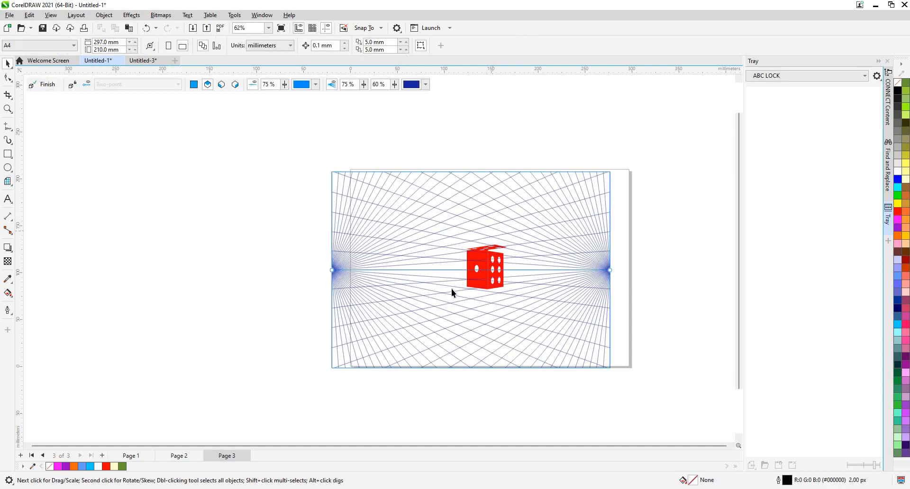
{"action": "left_click", "coordinate": [35, 89]}
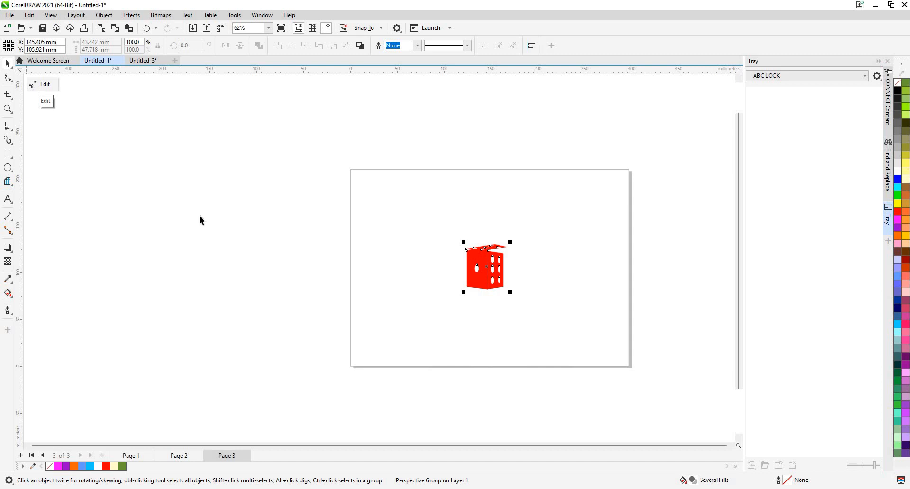
- Switch to the Untitled-3 document with the cupcake shadow exercises and close the Tray docker
{"action": "left_click", "coordinate": [144, 62]}
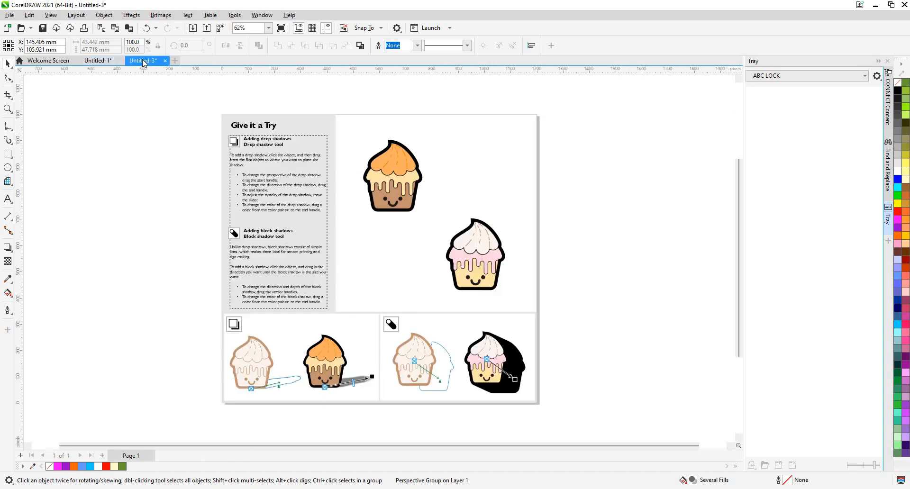
{"action": "left_click", "coordinate": [107, 61]}
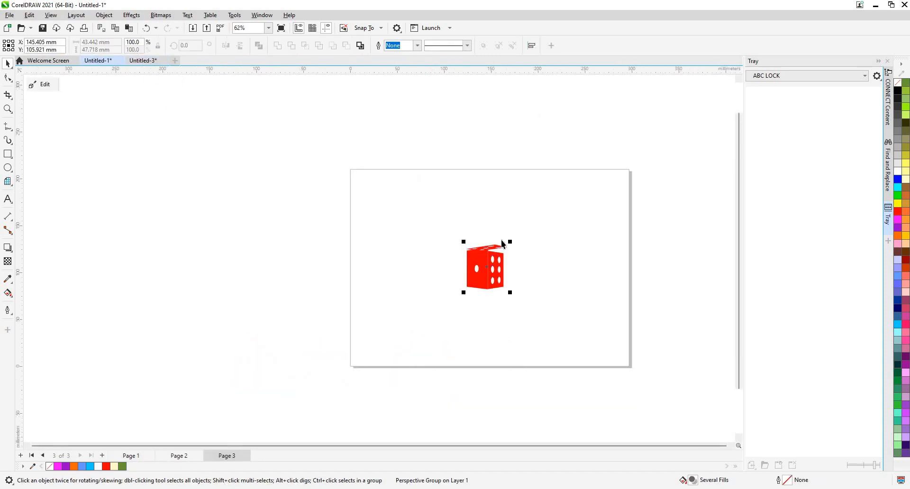
{"action": "key", "text": "ctrl+Tab"}
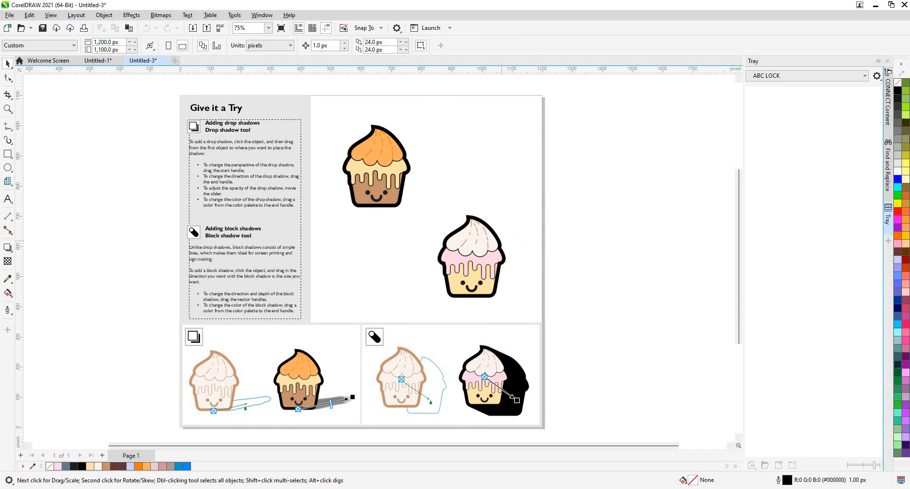
{"action": "left_click", "coordinate": [888, 64]}
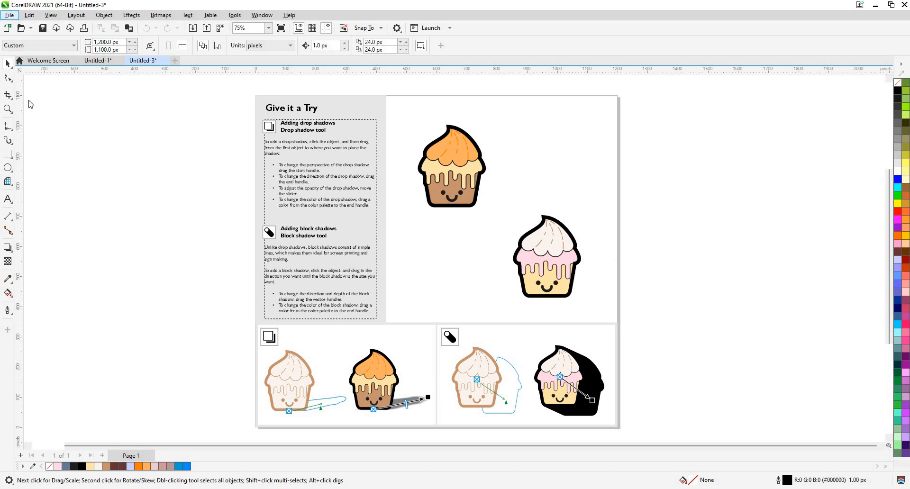
- Start publishing the document to PDF and choose the Desktop as the destination folder
{"action": "left_click", "coordinate": [10, 16]}
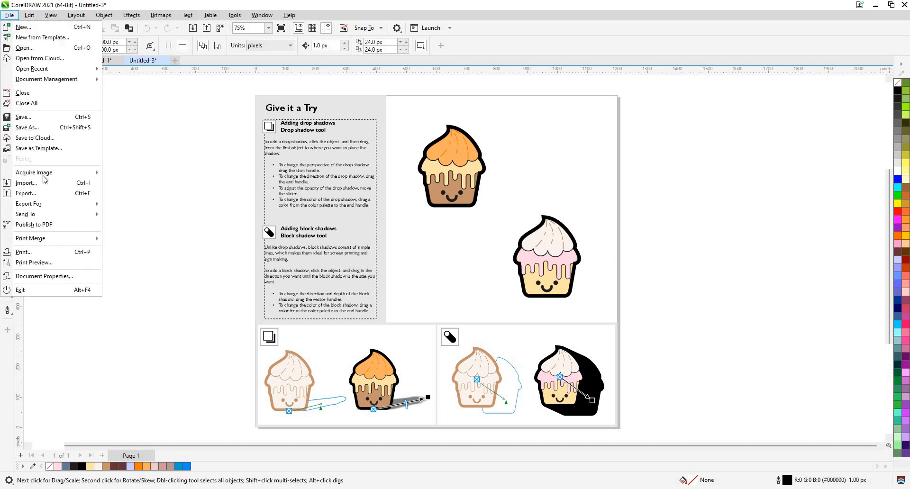
{"action": "left_click", "coordinate": [61, 230]}
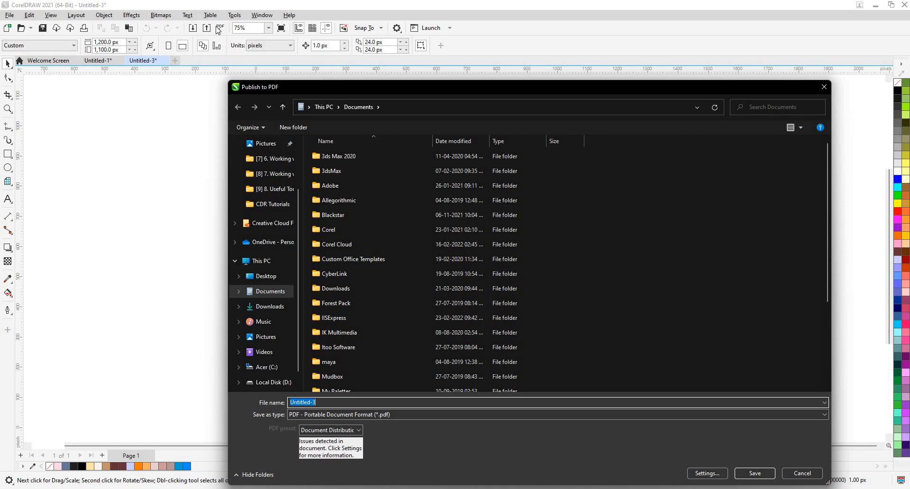
{"action": "left_click", "coordinate": [802, 471]}
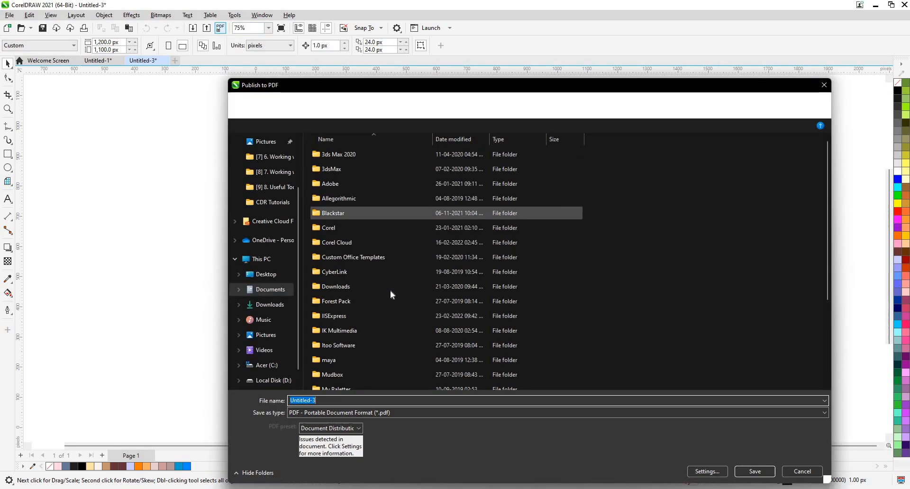
{"action": "scroll", "coordinate": [264, 164], "scroll_direction": "up", "scroll_amount": 2}
{"action": "left_click", "coordinate": [264, 161]}
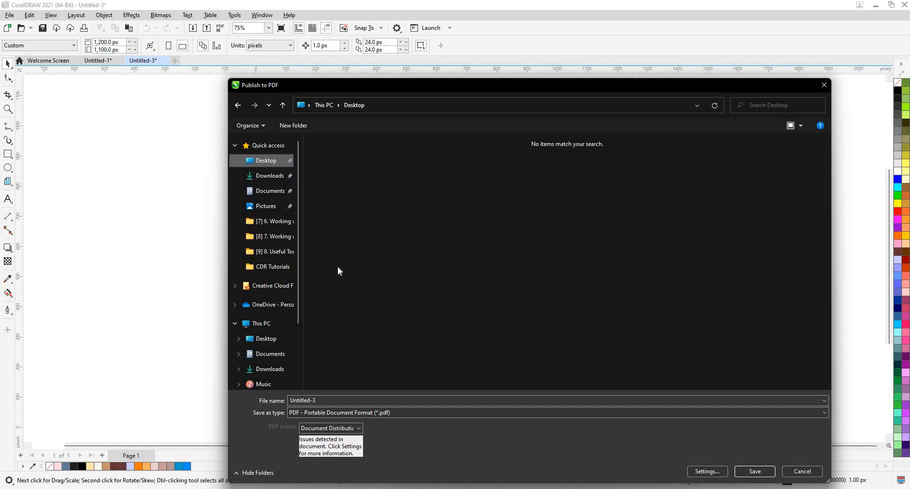
- Review the available PDF presets in the publishing options and in the general PDF settings
{"action": "left_click", "coordinate": [359, 429]}
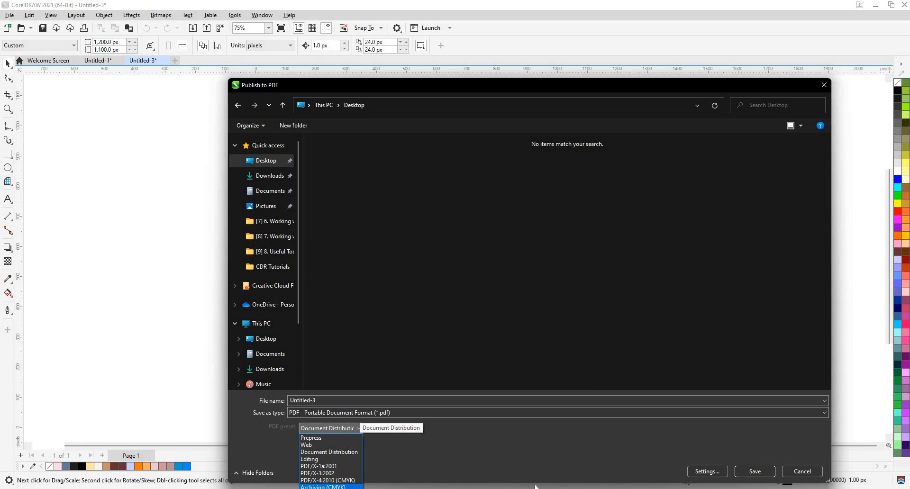
{"action": "left_click", "coordinate": [712, 476]}
{"action": "left_click", "coordinate": [711, 476]}
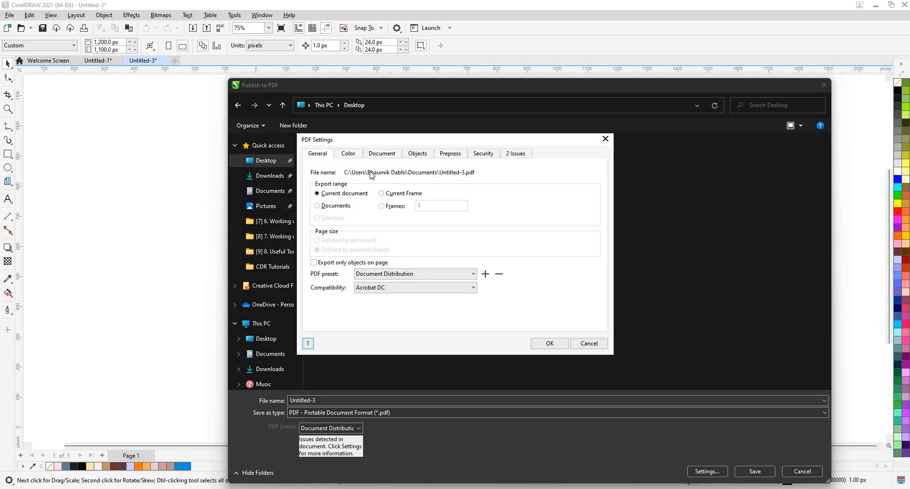
{"action": "left_click", "coordinate": [380, 277]}
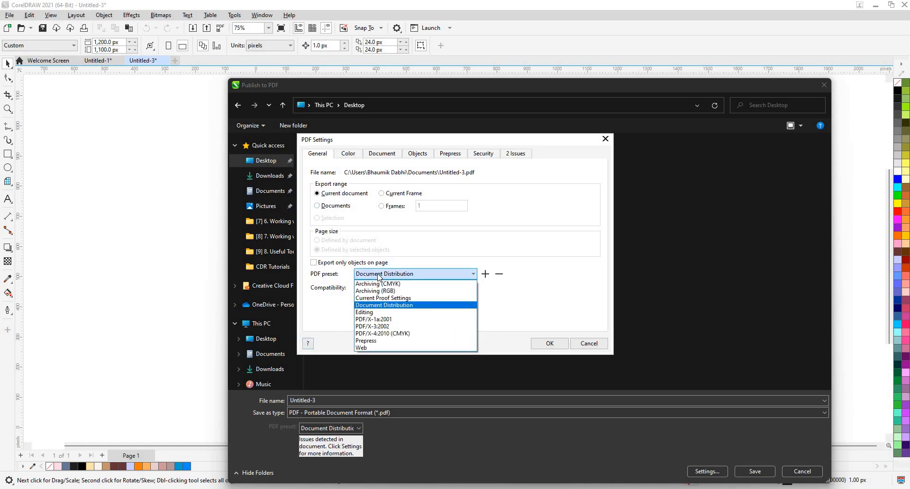
{"action": "left_click", "coordinate": [379, 277]}
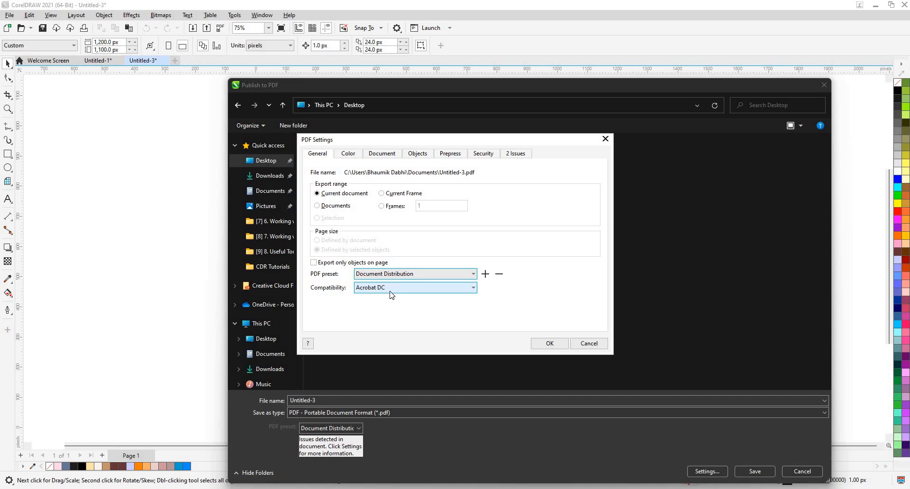
- Review the output color choices in the PDF color settings and keep Native
{"action": "left_click", "coordinate": [347, 157]}
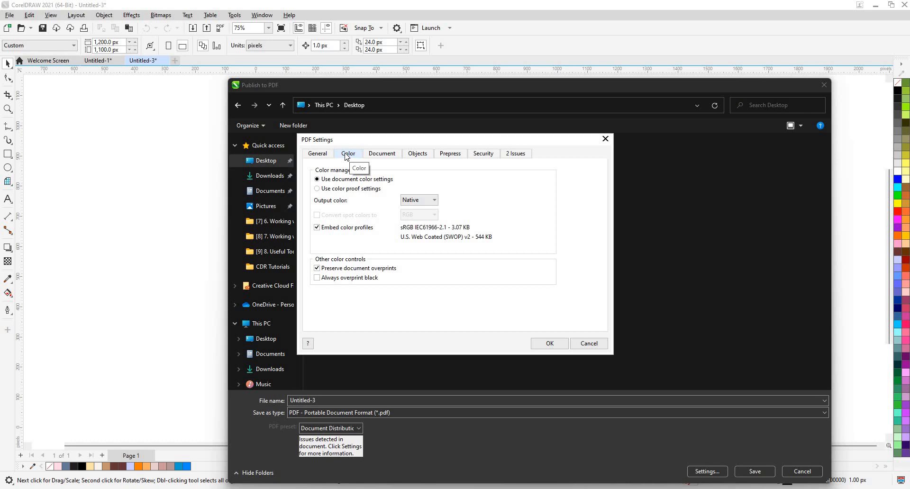
{"action": "left_click", "coordinate": [418, 201]}
{"action": "left_click", "coordinate": [415, 231]}
{"action": "left_click", "coordinate": [417, 201]}
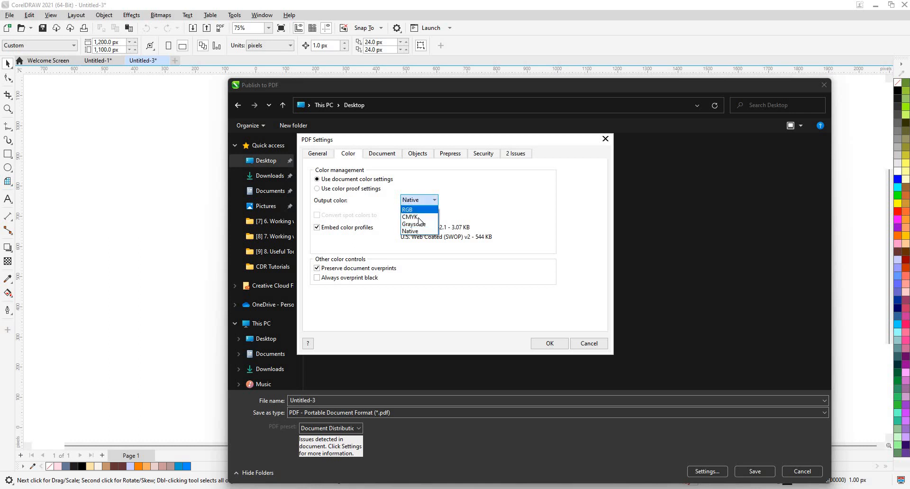
{"action": "left_click", "coordinate": [418, 231]}
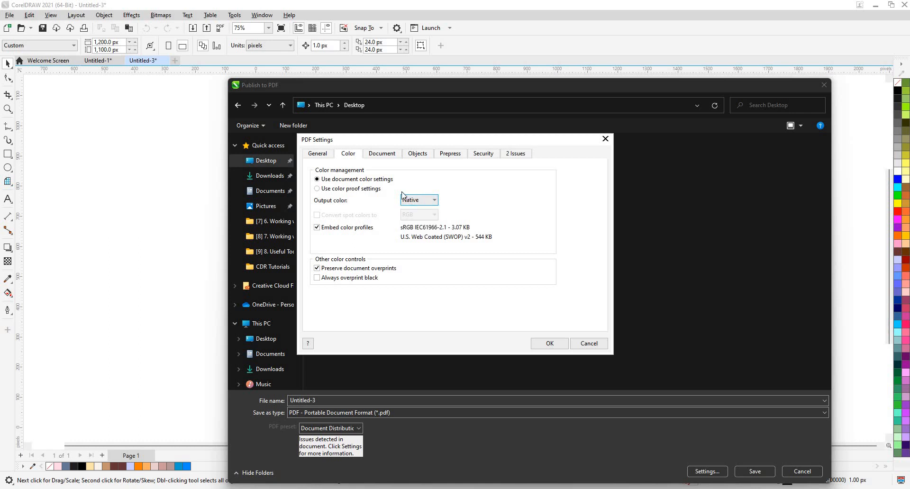
- Try the color proof settings, return to document color settings, and turn off Preserve document overprints
{"action": "left_click", "coordinate": [405, 197]}
{"action": "left_click", "coordinate": [356, 189]}
{"action": "left_click", "coordinate": [357, 189]}
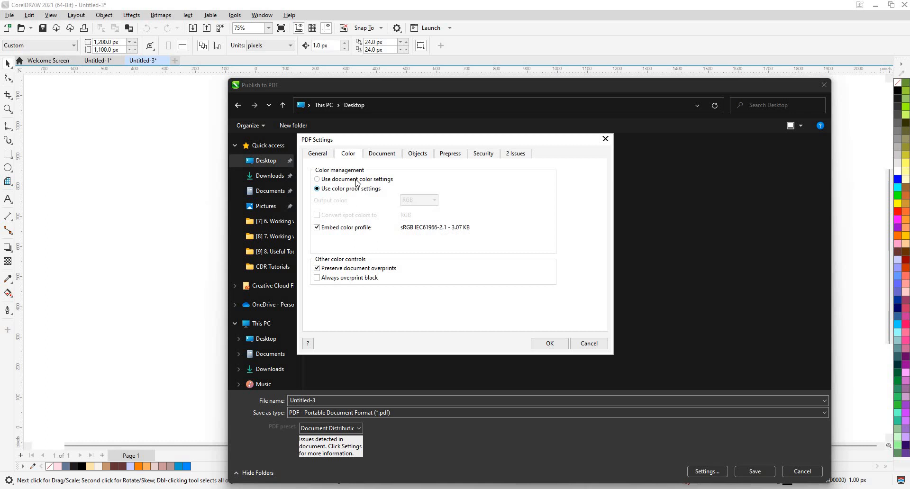
{"action": "left_click", "coordinate": [356, 180]}
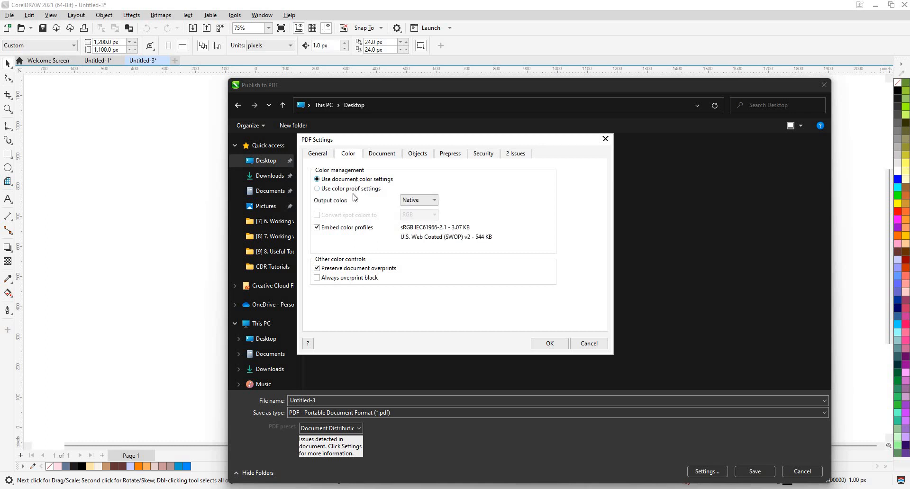
{"action": "left_click", "coordinate": [348, 229]}
{"action": "left_click", "coordinate": [347, 229]}
{"action": "left_click", "coordinate": [354, 277]}
- Try CMYK, RGB and Grayscale as the PDF's output color
{"action": "left_click", "coordinate": [427, 201]}
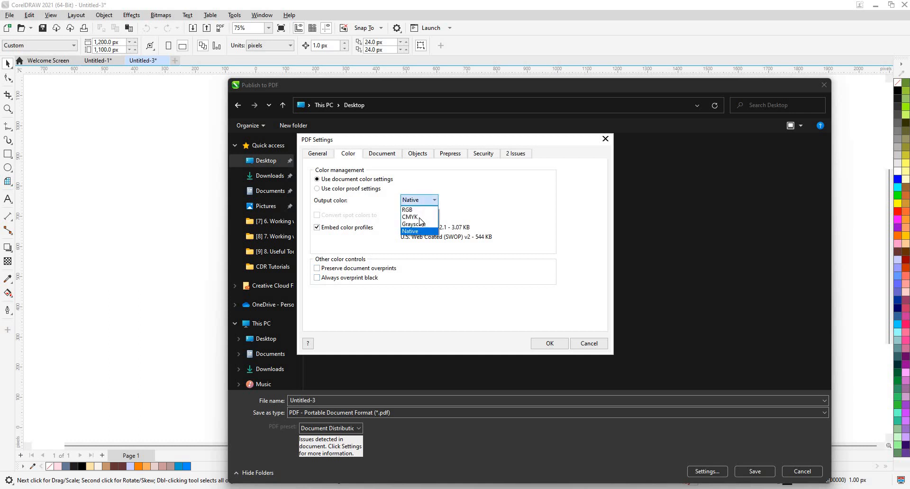
{"action": "left_click", "coordinate": [420, 217]}
{"action": "left_click", "coordinate": [420, 200]}
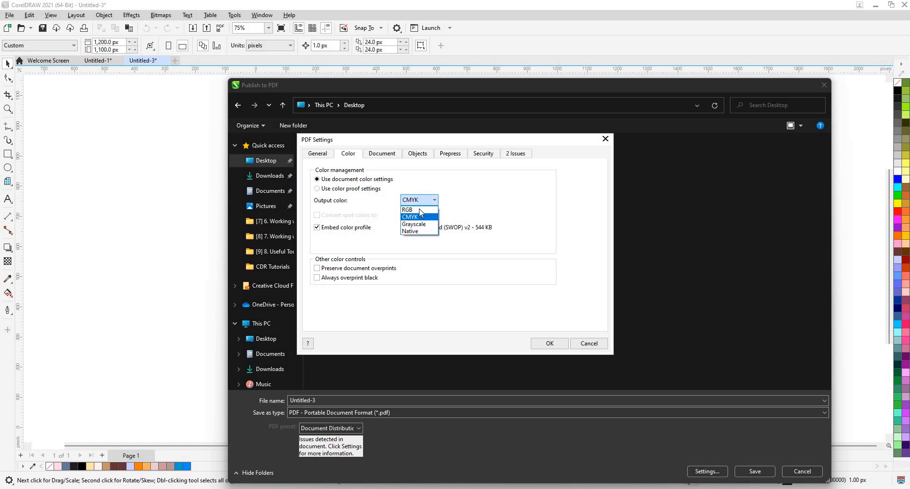
{"action": "left_click", "coordinate": [420, 209]}
{"action": "left_click", "coordinate": [421, 201]}
{"action": "left_click", "coordinate": [422, 225]}
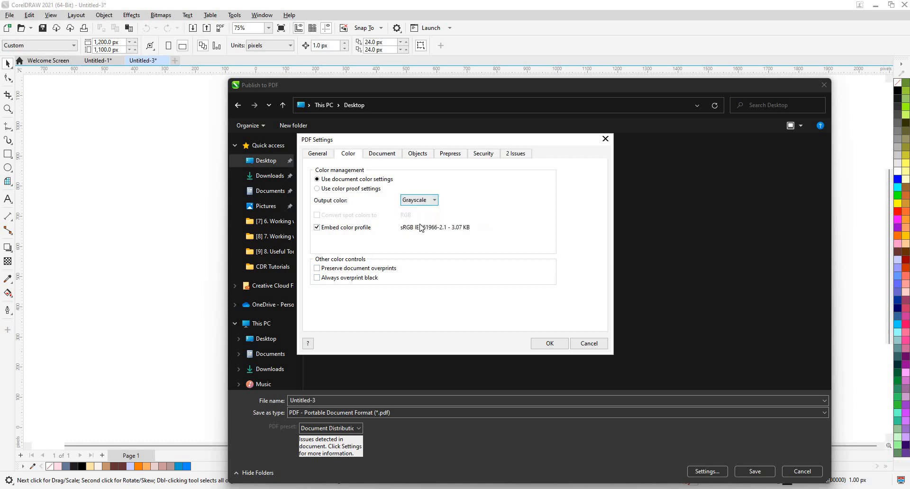
{"action": "left_click", "coordinate": [421, 230]}
- Keep the document color settings for the PDF and set its output color to RGB
{"action": "left_click", "coordinate": [380, 191]}
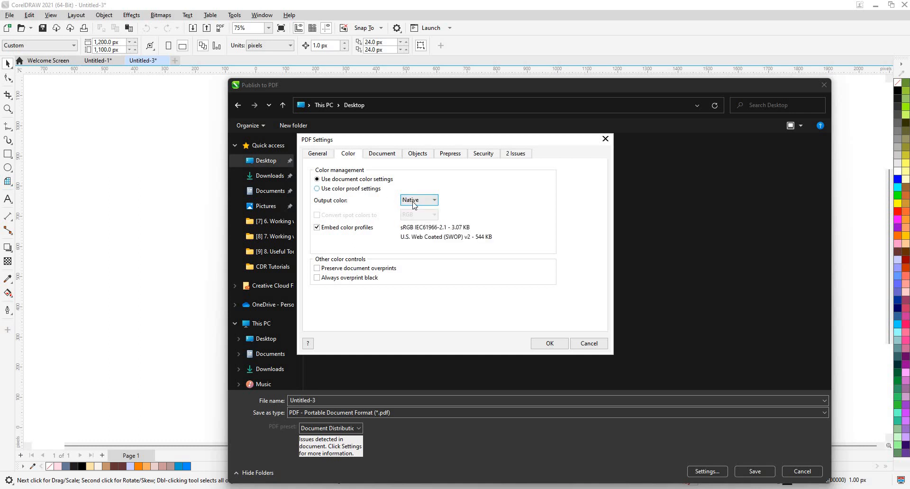
{"action": "left_click", "coordinate": [371, 178]}
{"action": "left_click", "coordinate": [418, 201]}
{"action": "left_click", "coordinate": [420, 211]}
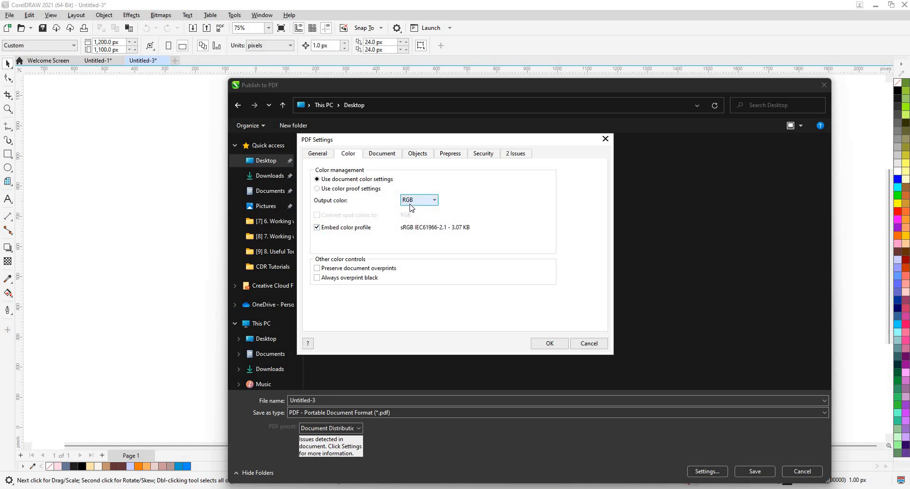
{"action": "left_click", "coordinate": [411, 201]}
{"action": "left_click", "coordinate": [328, 219]}
- Review the PDF's document, object and prepress settings, keeping JPEG as the compression type
{"action": "left_click", "coordinate": [391, 156]}
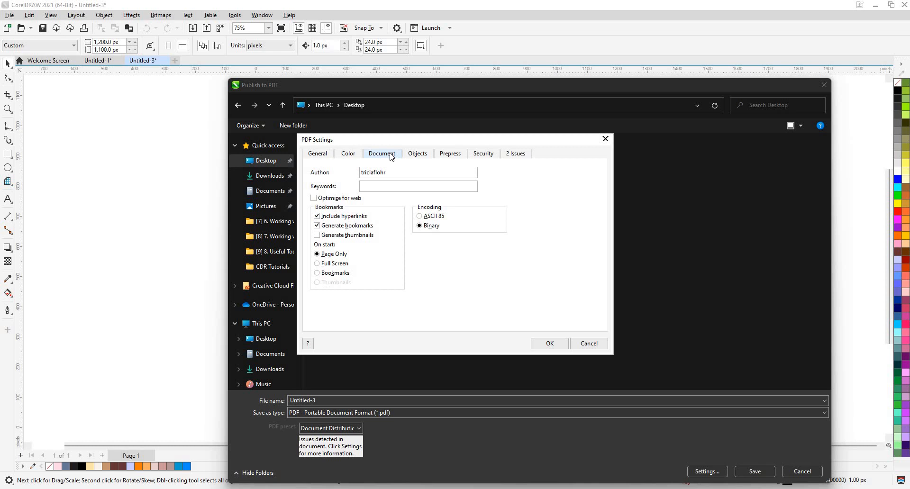
{"action": "left_click", "coordinate": [338, 199]}
{"action": "left_click", "coordinate": [416, 154]}
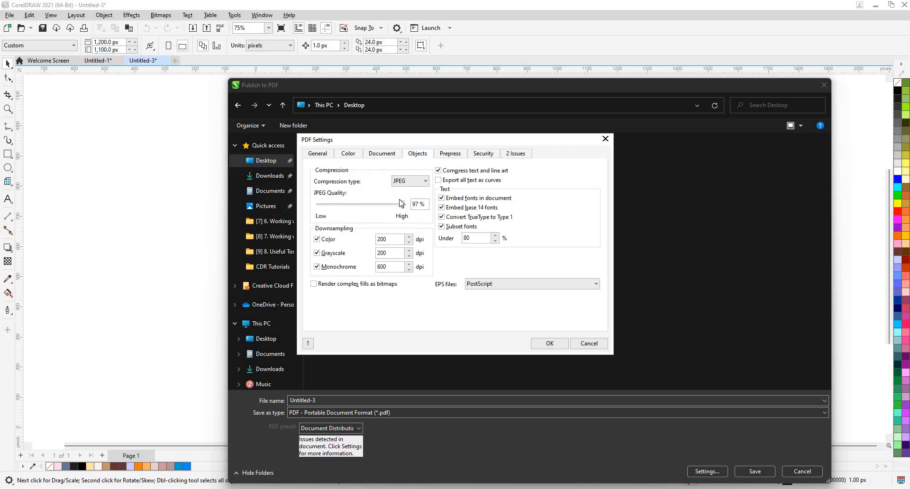
{"action": "left_click", "coordinate": [415, 181]}
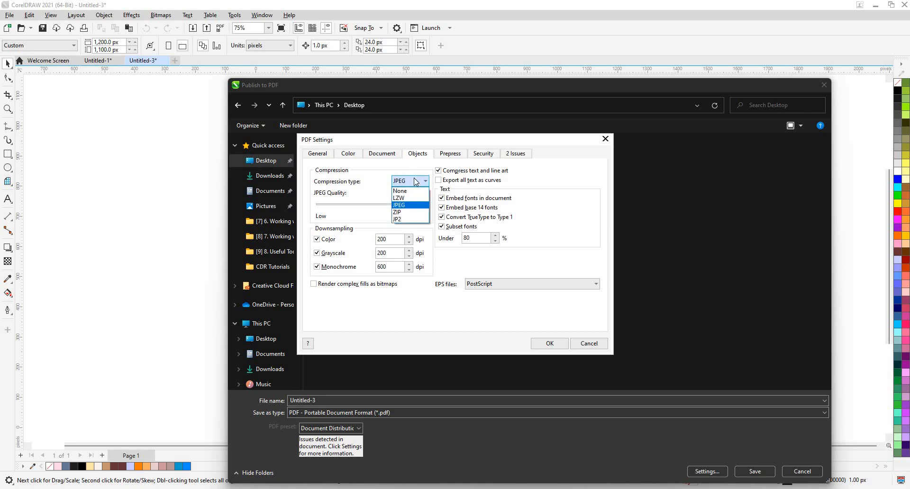
{"action": "left_click", "coordinate": [404, 207]}
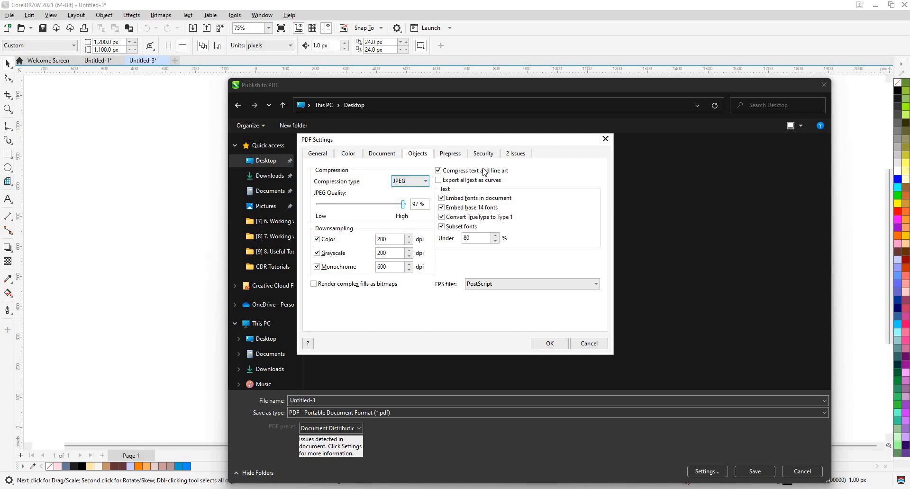
{"action": "left_click", "coordinate": [393, 286]}
{"action": "left_click", "coordinate": [455, 157]}
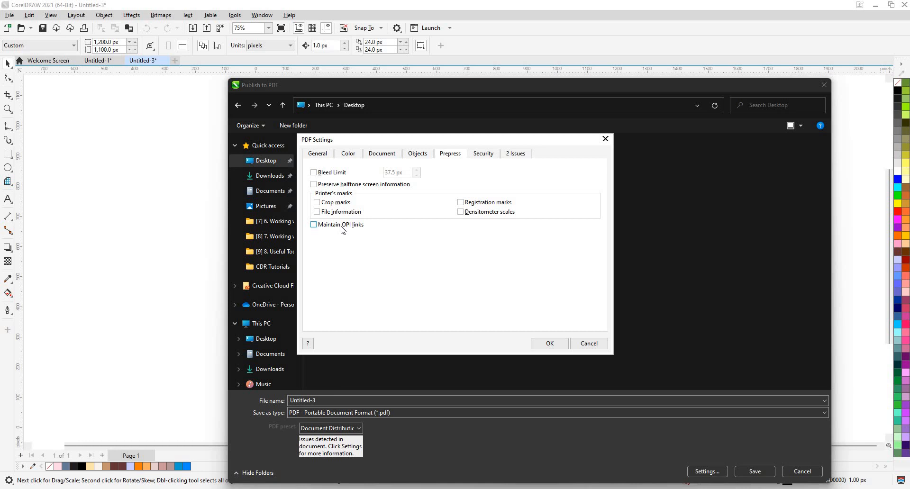
- Enable the open password and permission password for the PDF and enter the open password
{"action": "left_click", "coordinate": [475, 160]}
{"action": "left_click", "coordinate": [334, 184]}
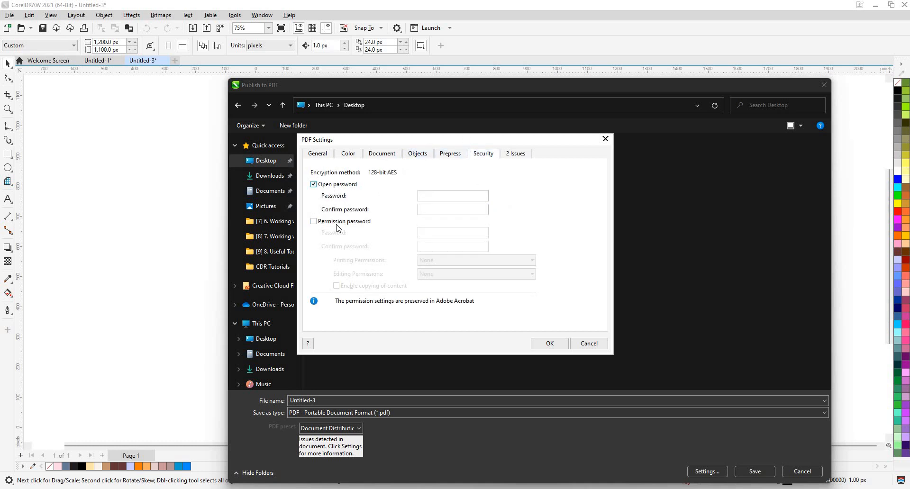
{"action": "left_click", "coordinate": [414, 221]}
{"action": "left_click", "coordinate": [418, 236]}
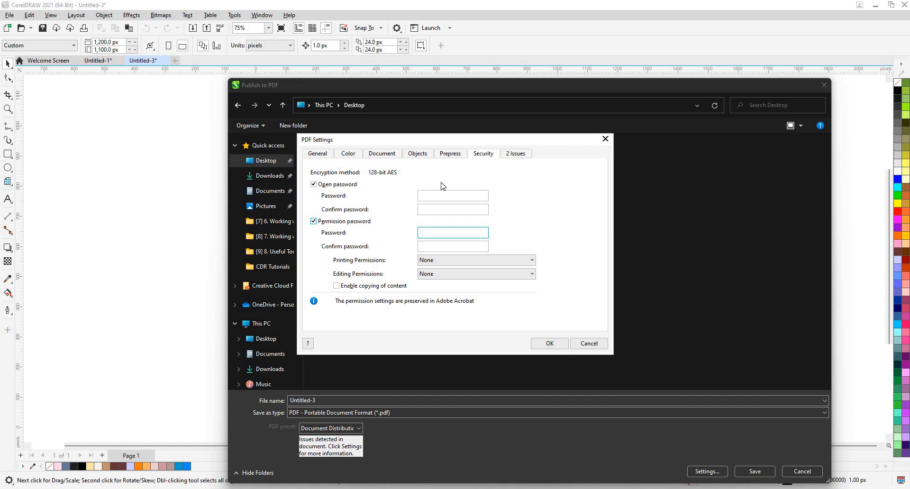
{"action": "left_click", "coordinate": [442, 194]}
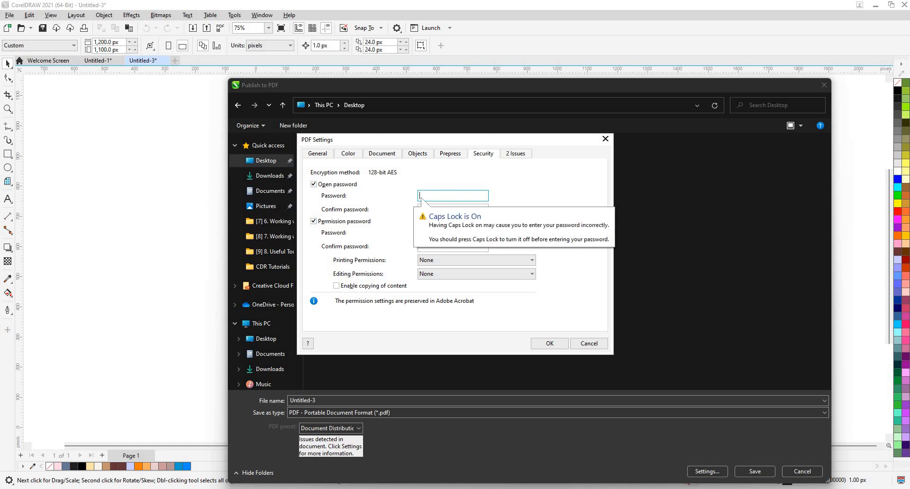
{"action": "type", "text": "123"}
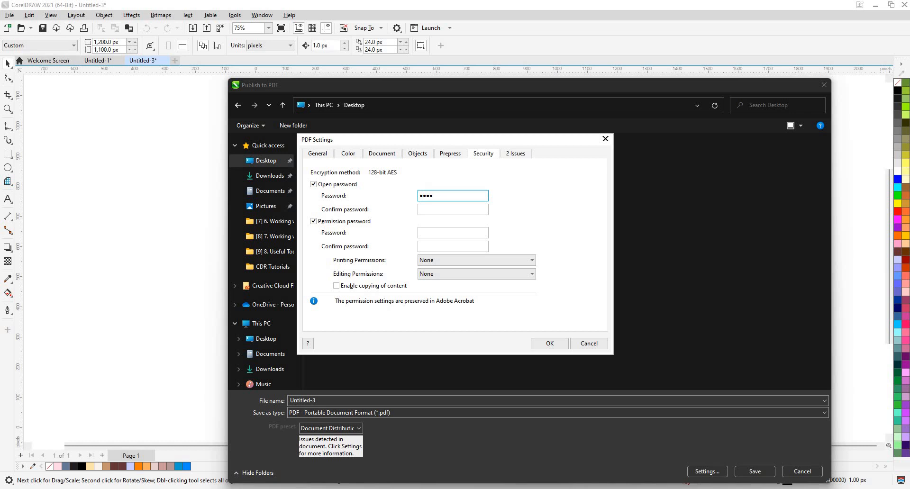
- Examine the PDF's printing permissions and its option for copying content
{"action": "left_click", "coordinate": [430, 262]}
{"action": "left_click", "coordinate": [428, 264]}
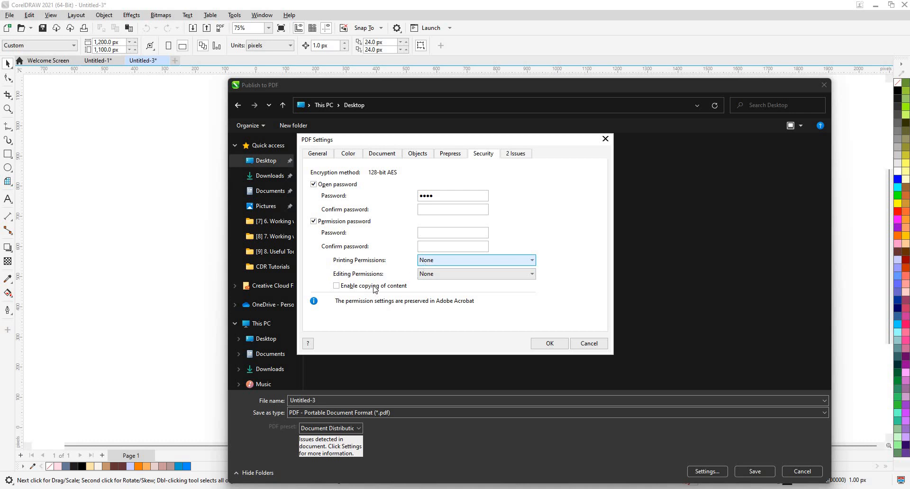
{"action": "left_click", "coordinate": [352, 287]}
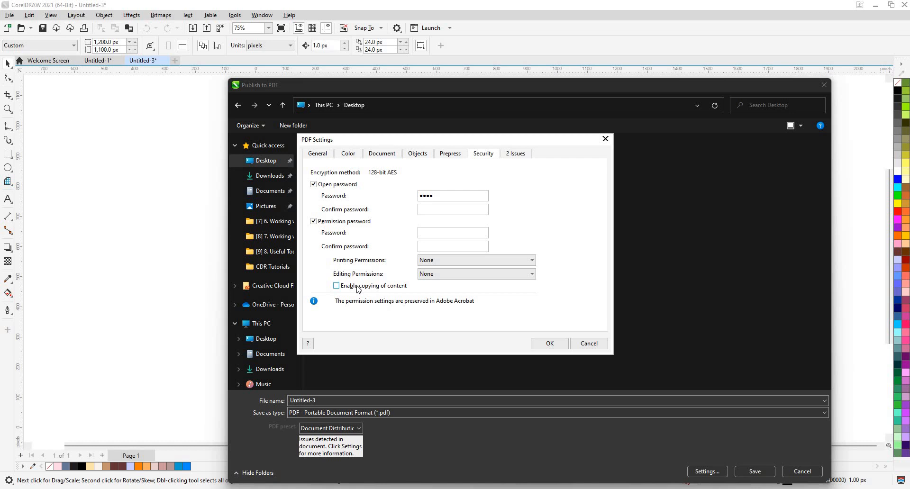
- Review the preflight issues, try clearing the PDF Export and Printing checks, and discard the preflight and PDF settings
{"action": "left_click", "coordinate": [516, 154]}
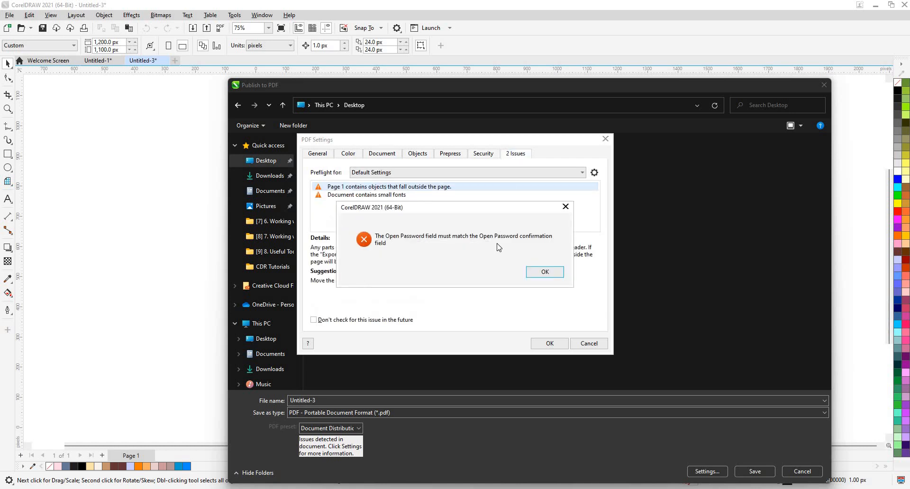
{"action": "left_click", "coordinate": [544, 272]}
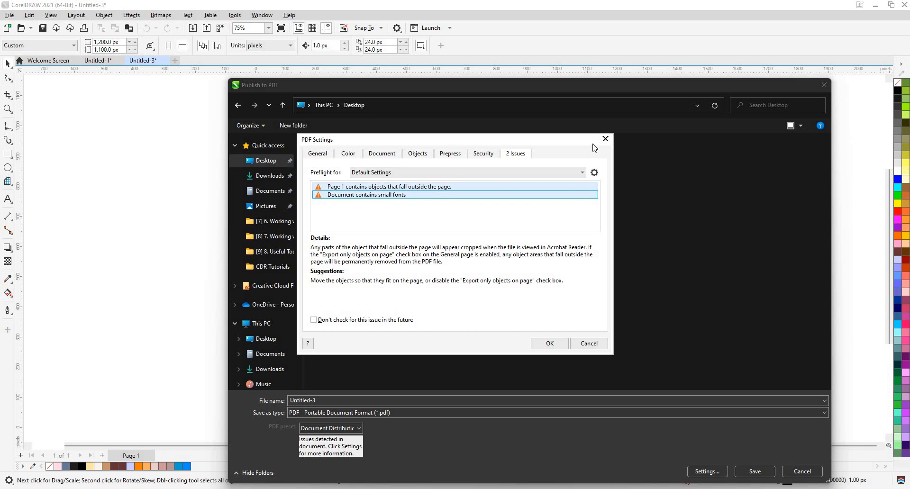
{"action": "left_click", "coordinate": [595, 174]}
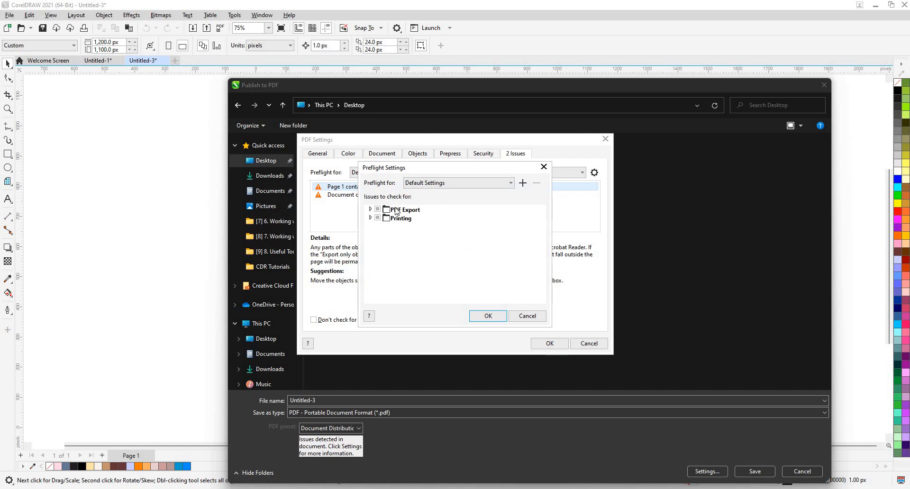
{"action": "left_click", "coordinate": [379, 211]}
{"action": "left_click", "coordinate": [378, 218]}
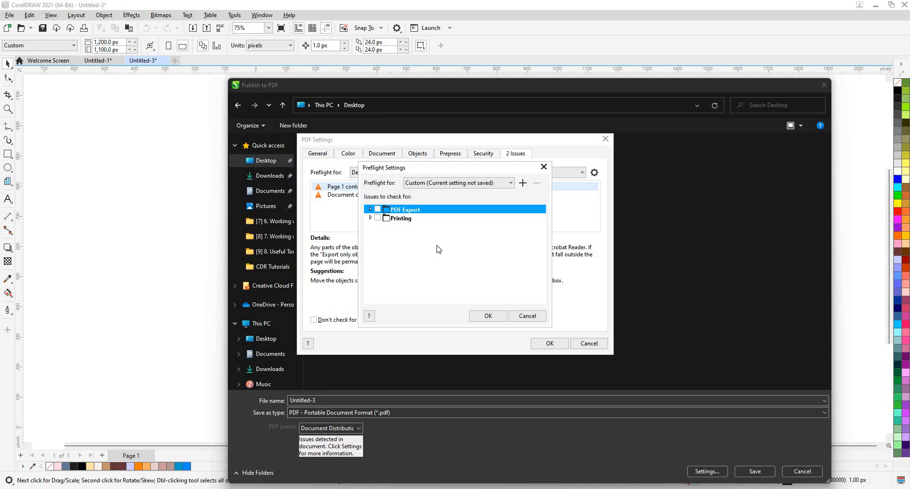
{"action": "left_click", "coordinate": [540, 320]}
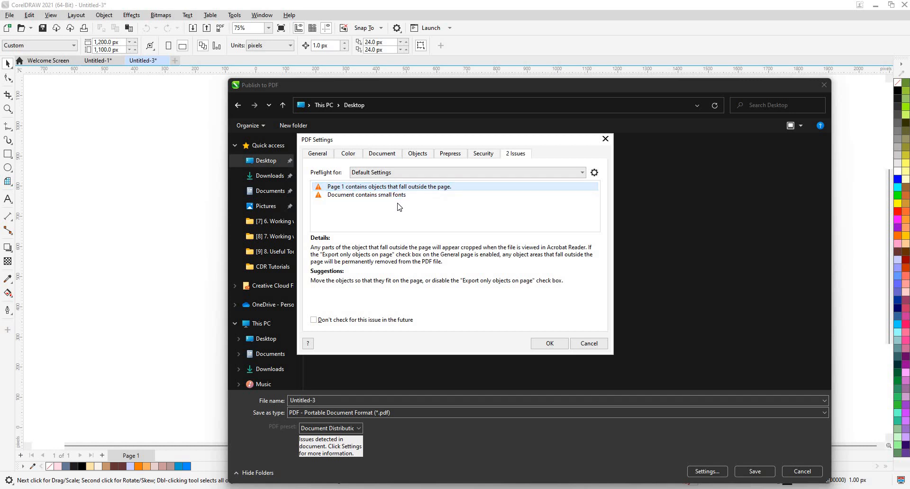
{"action": "left_click", "coordinate": [589, 343]}
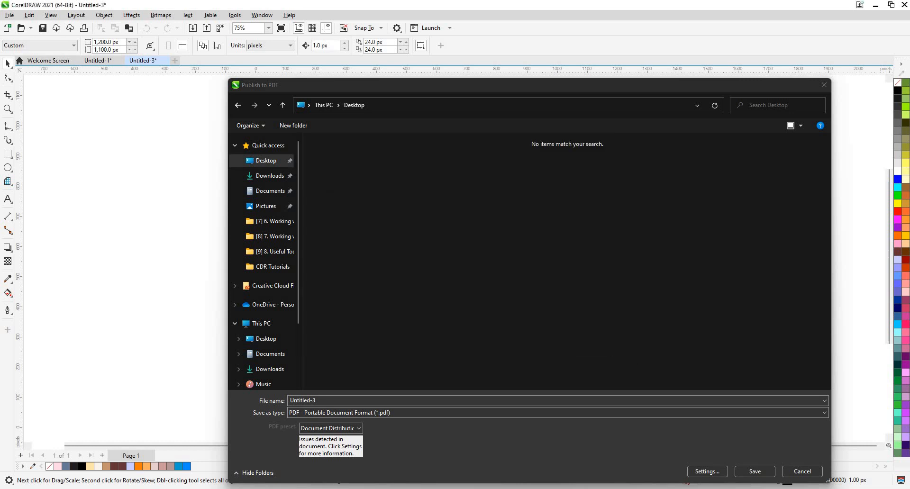
- Cancel publishing to PDF and examine the object style options available for the orange cupcake group
{"action": "left_click", "coordinate": [801, 473]}
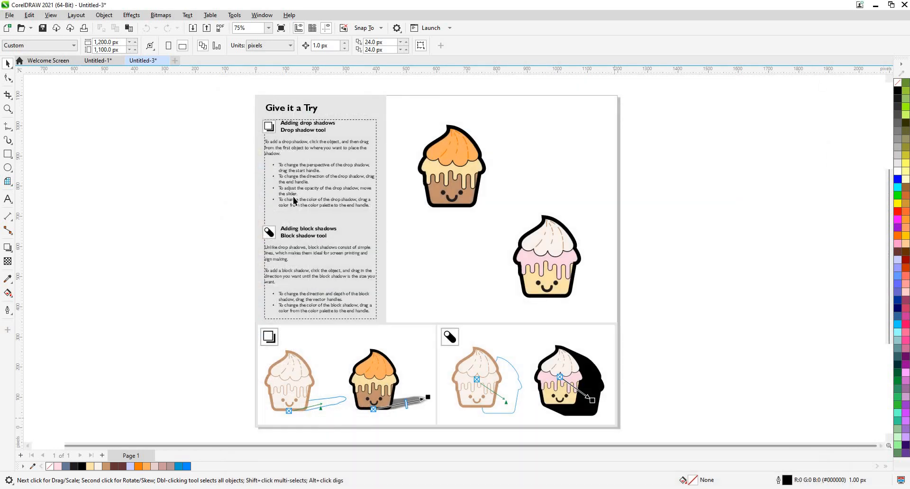
{"action": "scroll", "coordinate": [287, 197], "scroll_direction": "up", "scroll_amount": 1}
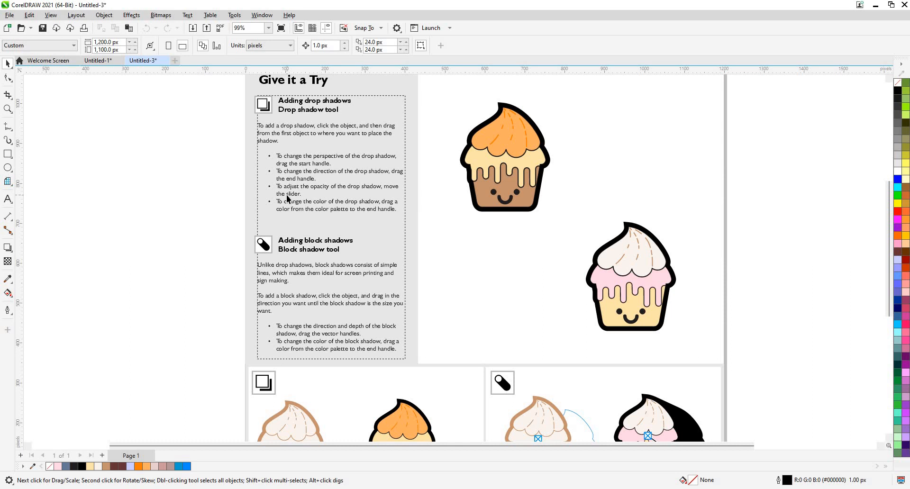
{"action": "left_click", "coordinate": [504, 153]}
{"action": "right_click", "coordinate": [507, 169]}
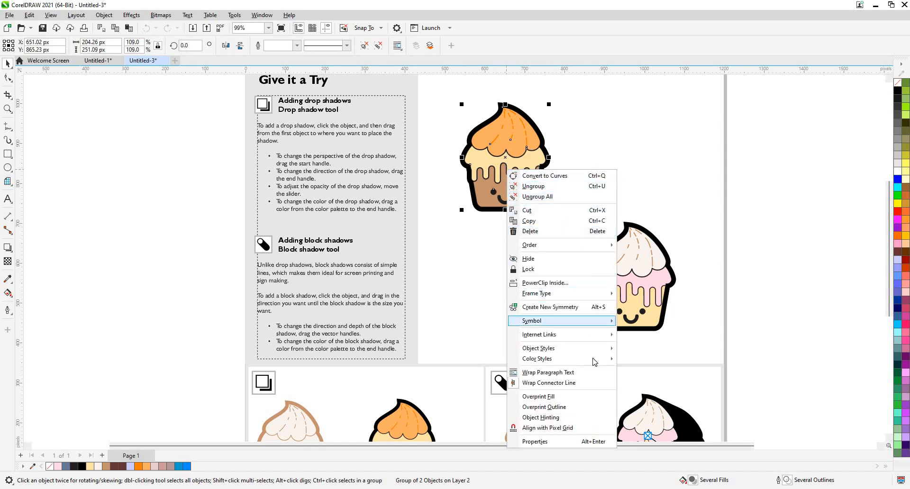
{"action": "mouse_move", "coordinate": [597, 350]}
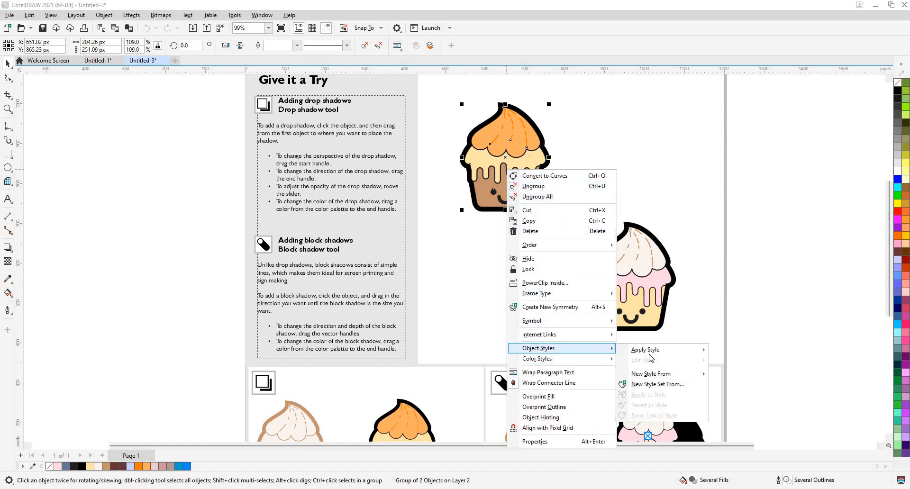
{"action": "mouse_move", "coordinate": [650, 356]}
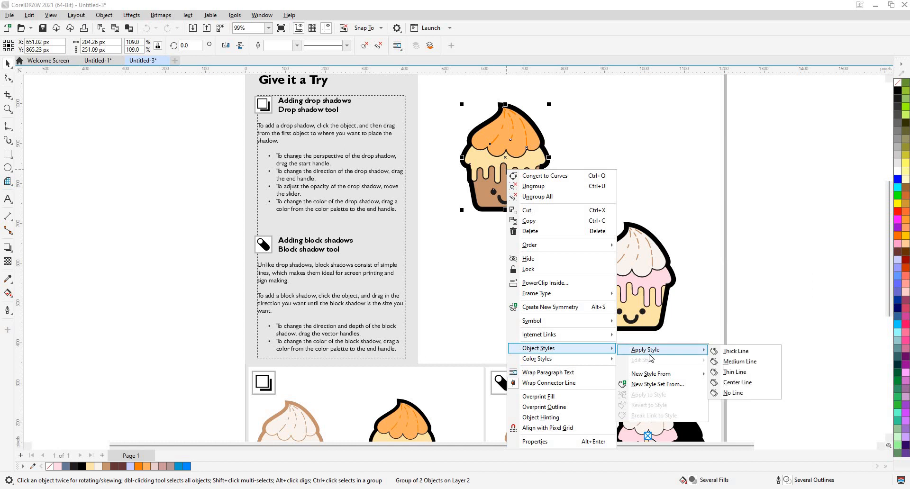
{"action": "mouse_move", "coordinate": [651, 376]}
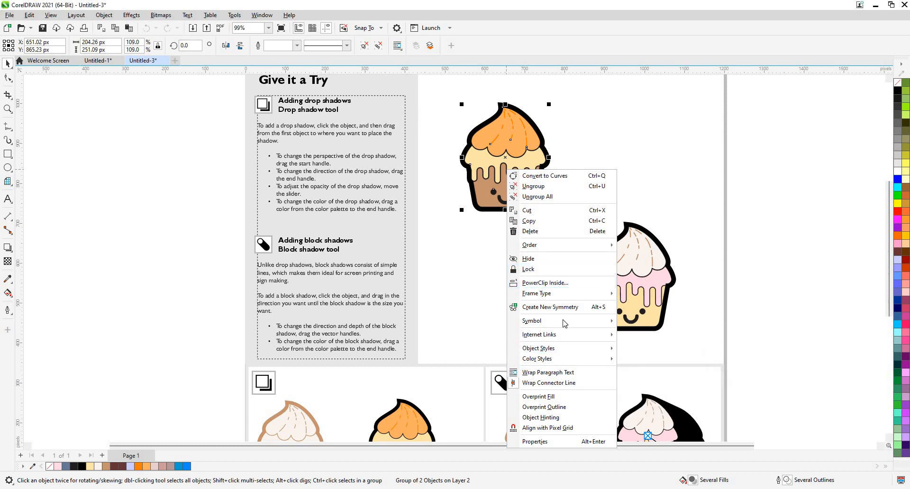
{"action": "left_click", "coordinate": [307, 95]}
- Display the Objects docker with the document's pages and layers
{"action": "scroll", "coordinate": [342, 105], "scroll_direction": "up", "scroll_amount": 1}
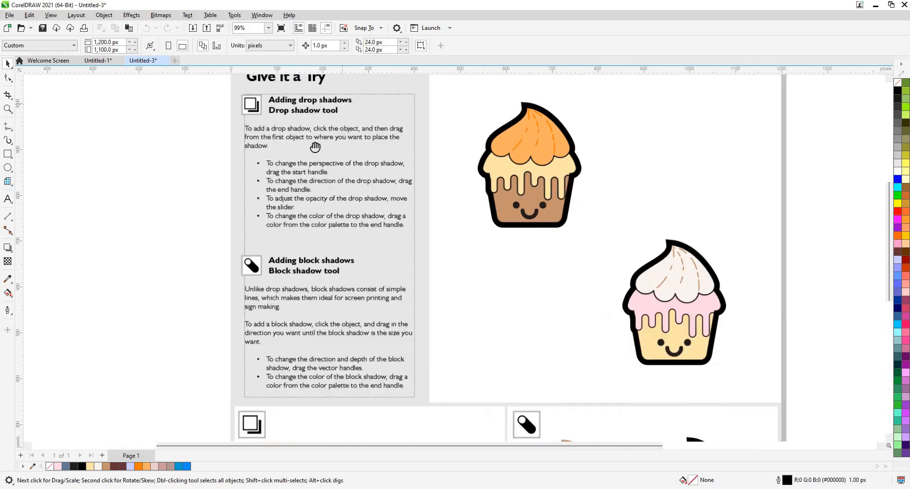
{"action": "scroll", "coordinate": [365, 209], "scroll_direction": "up", "scroll_amount": 4}
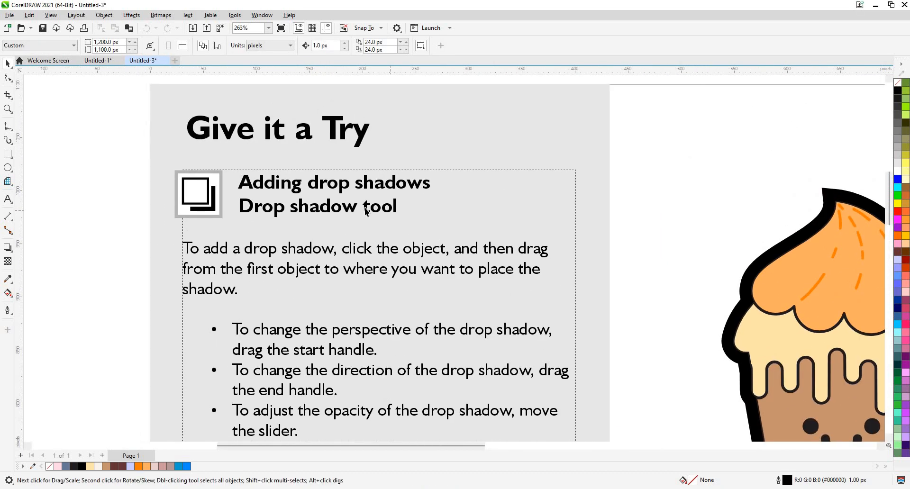
{"action": "scroll", "coordinate": [345, 204], "scroll_direction": "down", "scroll_amount": 3}
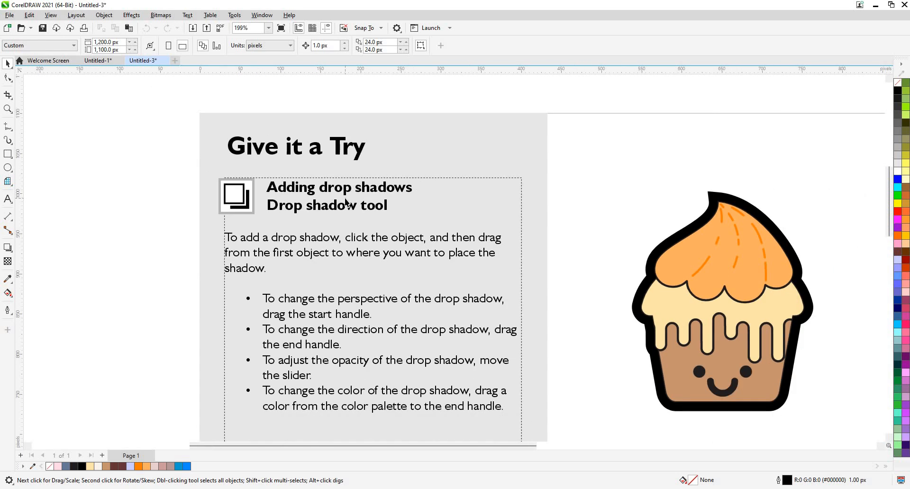
{"action": "left_click", "coordinate": [265, 15]}
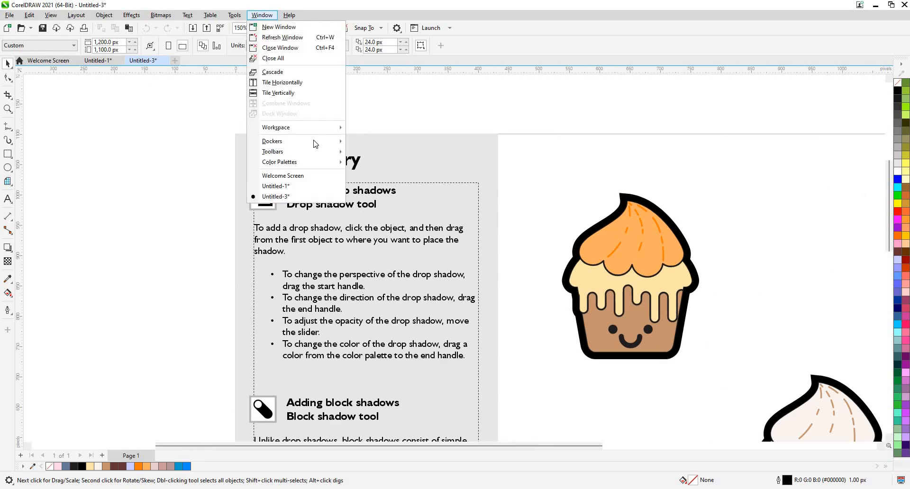
{"action": "mouse_move", "coordinate": [327, 142]}
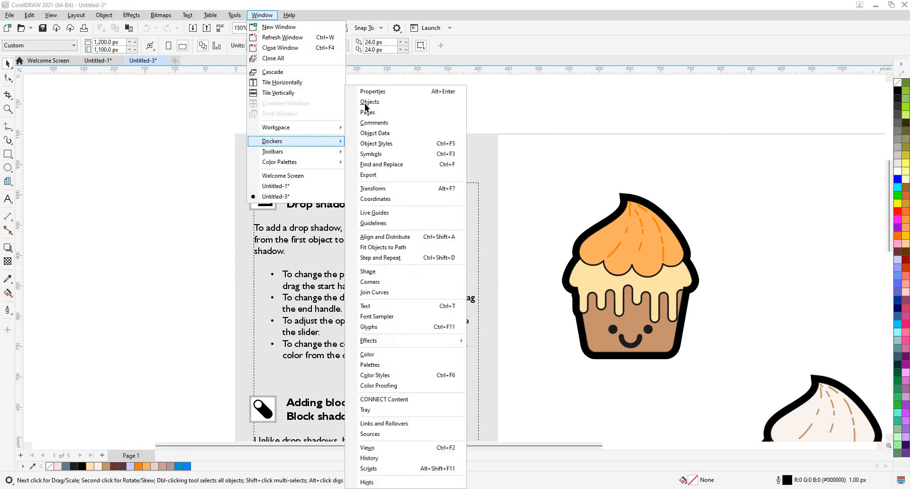
{"action": "left_click", "coordinate": [365, 104]}
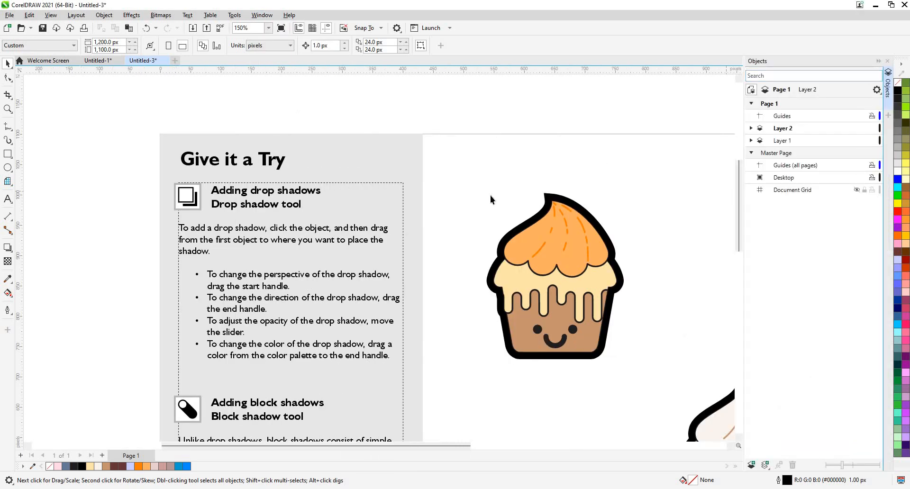
- Select the "Adding drop shadows / Drop shadow tool" heading text and examine which kinds of new style can be made from it
{"action": "double_click", "coordinate": [312, 192]}
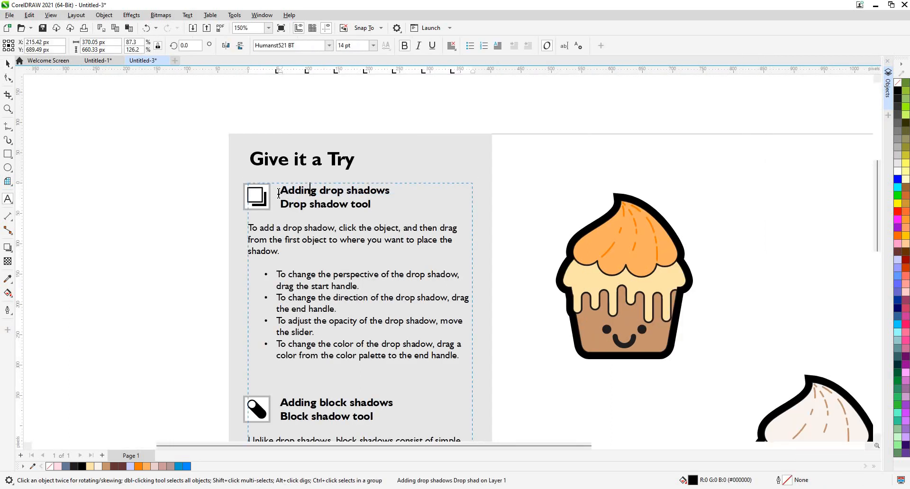
{"action": "scroll", "coordinate": [297, 202], "scroll_direction": "up", "scroll_amount": 2}
{"action": "key", "text": "ctrl+a"}
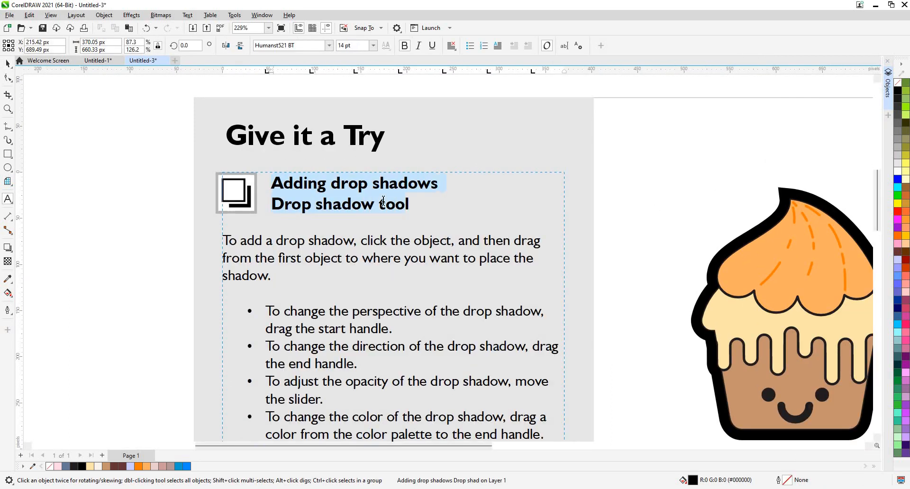
{"action": "right_click", "coordinate": [385, 204]}
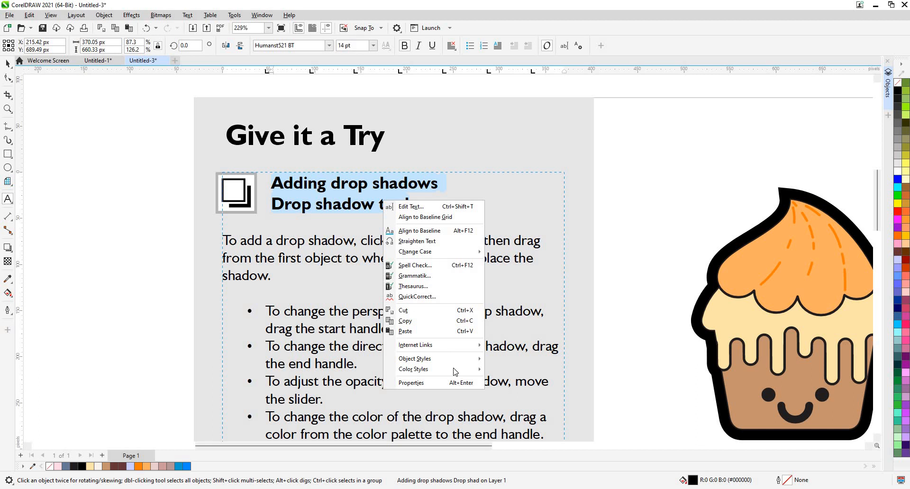
{"action": "mouse_move", "coordinate": [458, 359]}
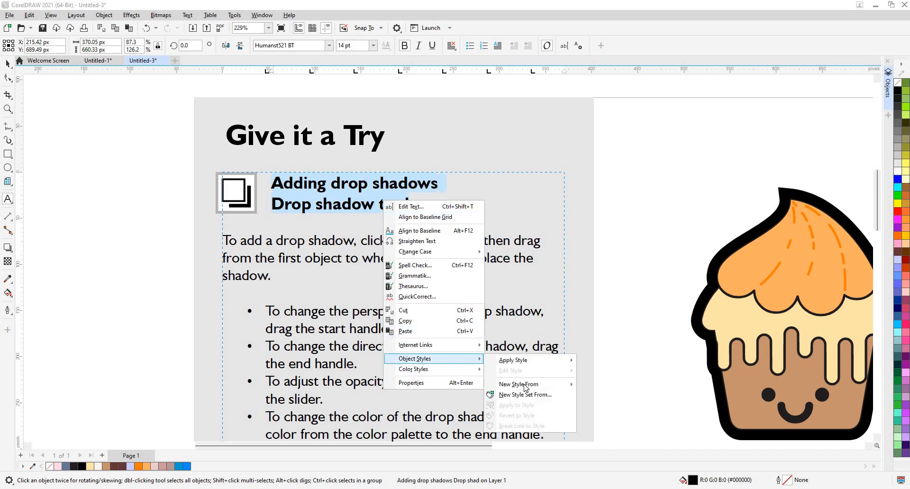
{"action": "mouse_move", "coordinate": [525, 385]}
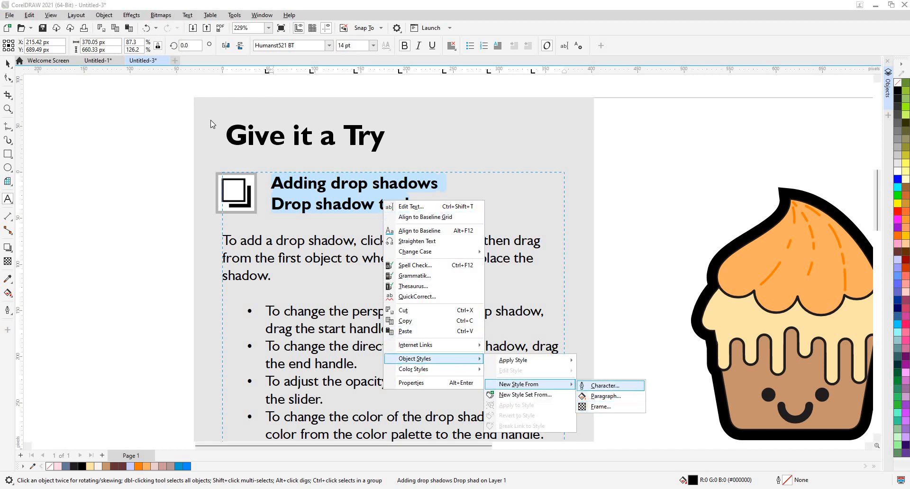
{"action": "left_click", "coordinate": [9, 65]}
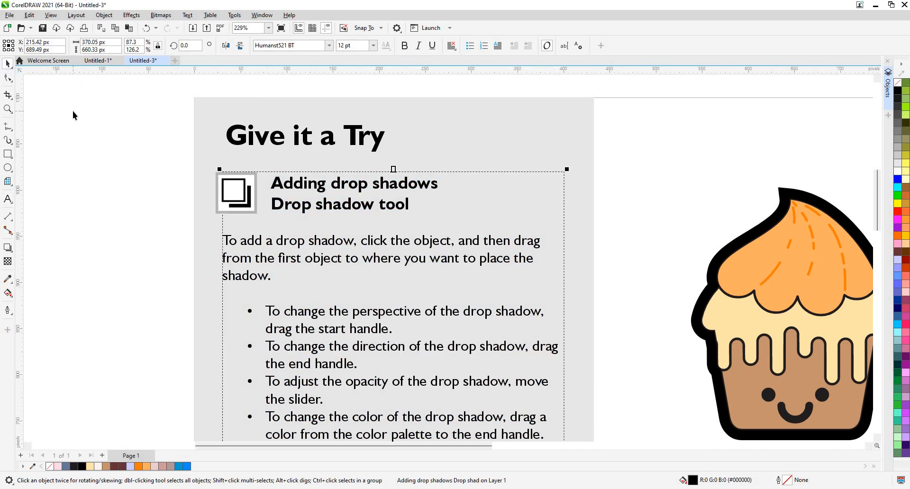
- Examine the kinds of new object style that can be made from the grey background rectangle
{"action": "left_click", "coordinate": [252, 141]}
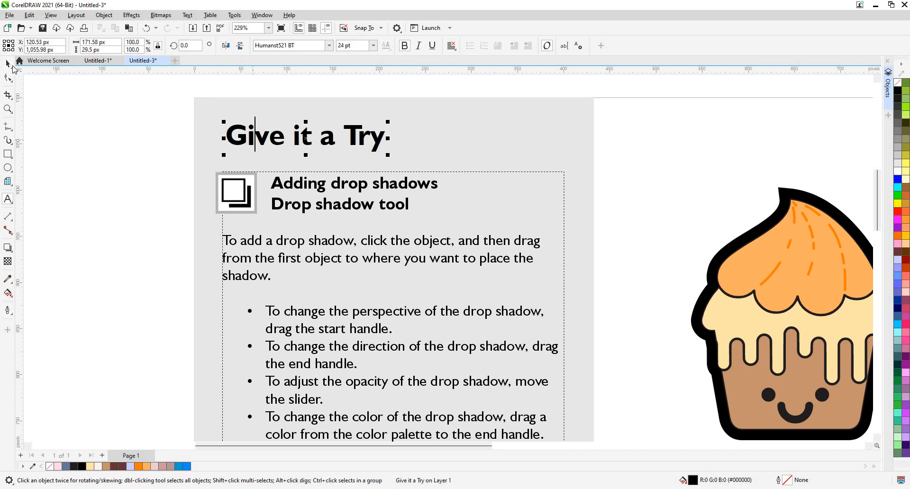
{"action": "double_click", "coordinate": [241, 137]}
{"action": "right_click", "coordinate": [244, 134]}
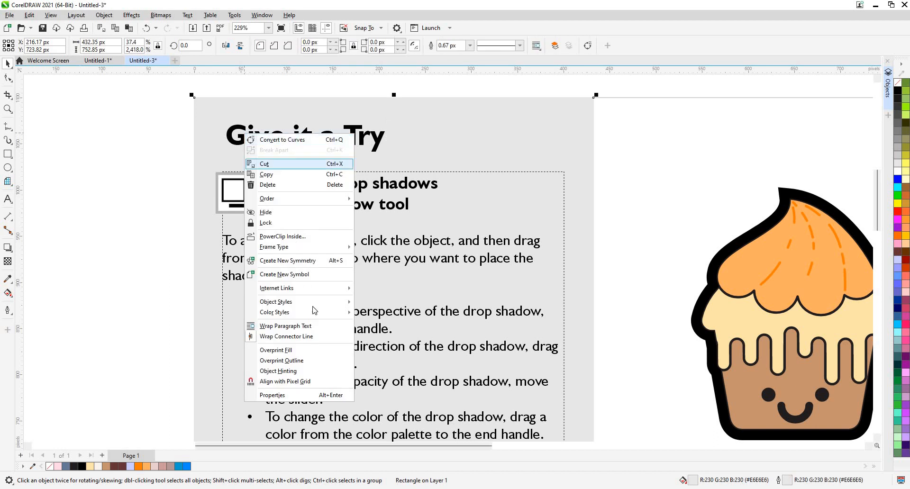
{"action": "mouse_move", "coordinate": [322, 302]}
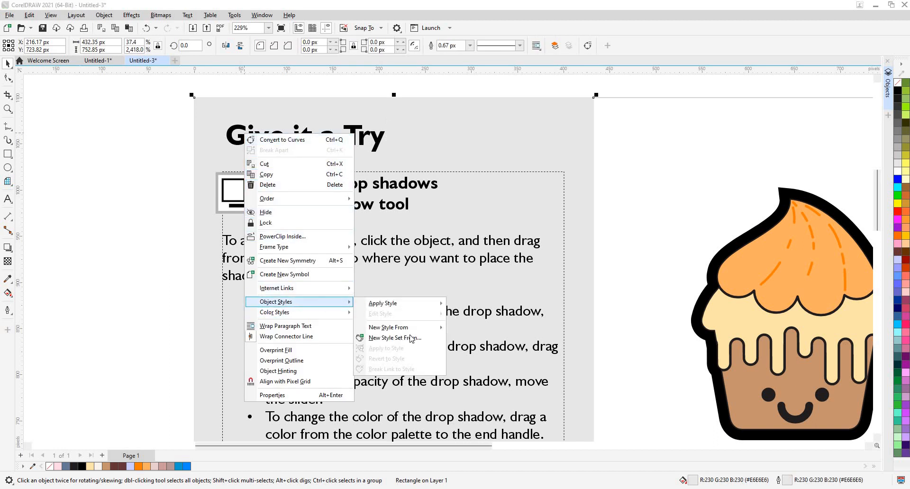
{"action": "mouse_move", "coordinate": [445, 329]}
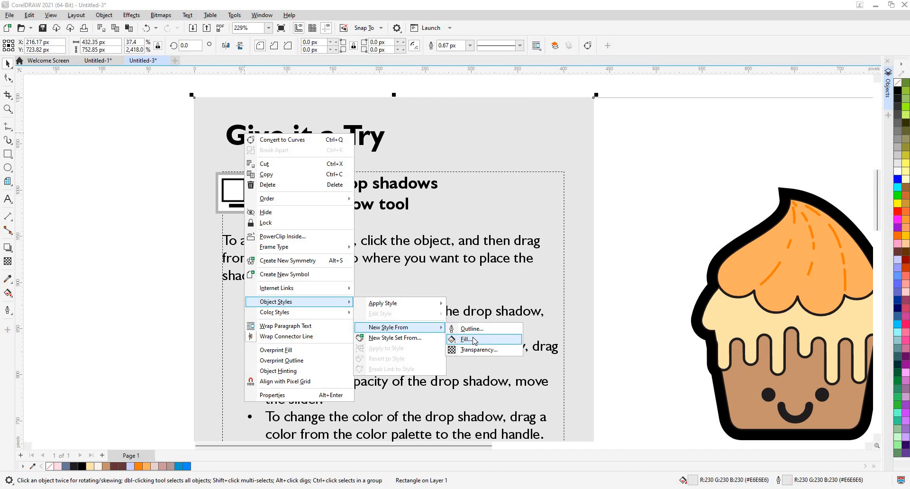
- Create a new character style from the "Give it a Try" title text, keeping the default name and the option to open the Object Styles docker
{"action": "left_click", "coordinate": [261, 137]}
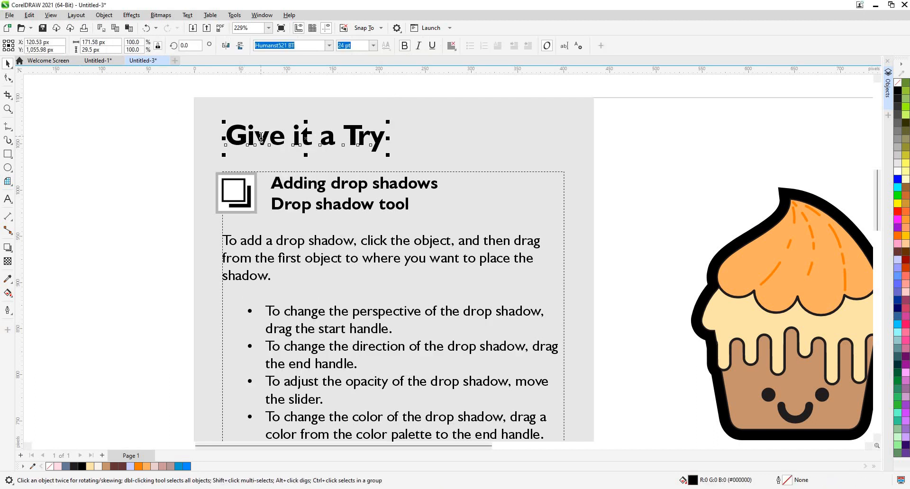
{"action": "left_click", "coordinate": [261, 136]}
{"action": "key", "text": "ctrl+a"}
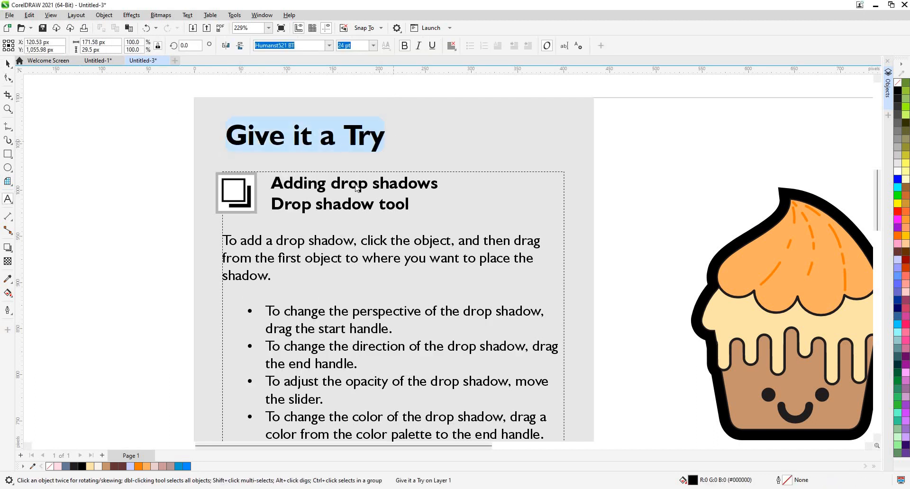
{"action": "right_click", "coordinate": [342, 141]}
{"action": "mouse_move", "coordinate": [393, 270]}
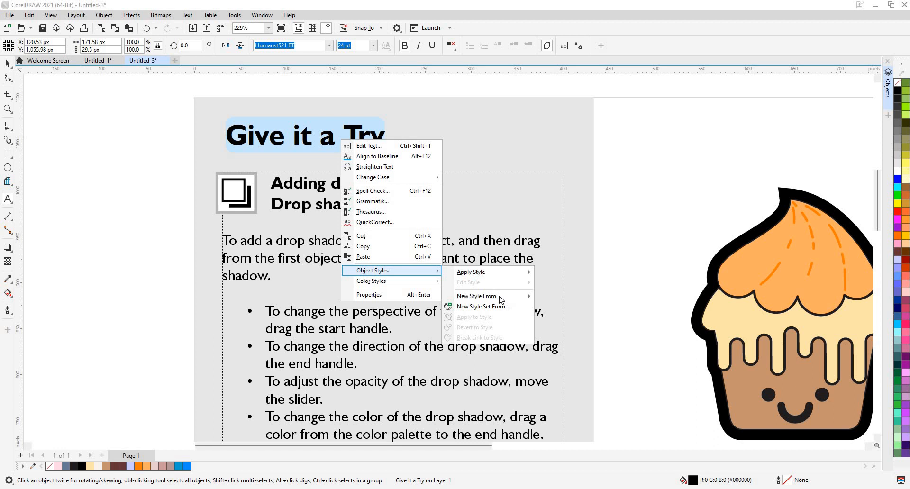
{"action": "mouse_move", "coordinate": [502, 299]}
{"action": "left_click", "coordinate": [550, 299]}
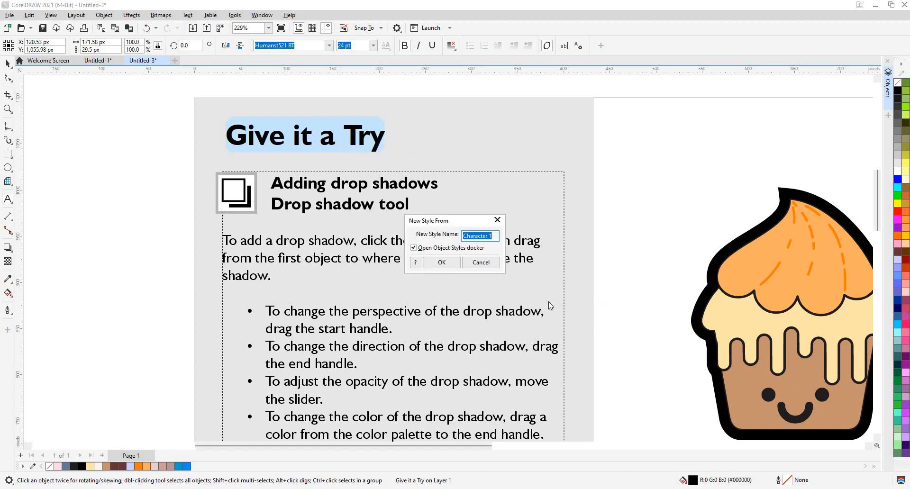
{"action": "left_click", "coordinate": [452, 257]}
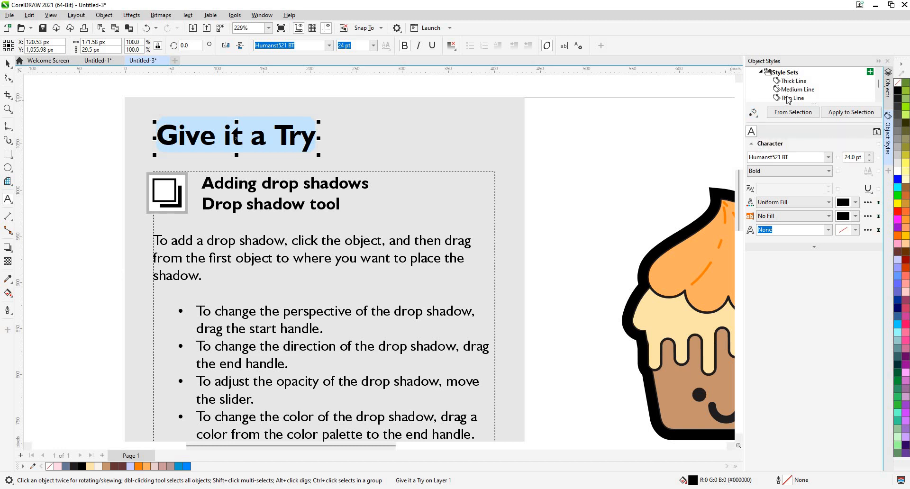
- Collapse the Style Sets list in the Object Styles docker and select the new Character 1 style
{"action": "left_click", "coordinate": [762, 73]}
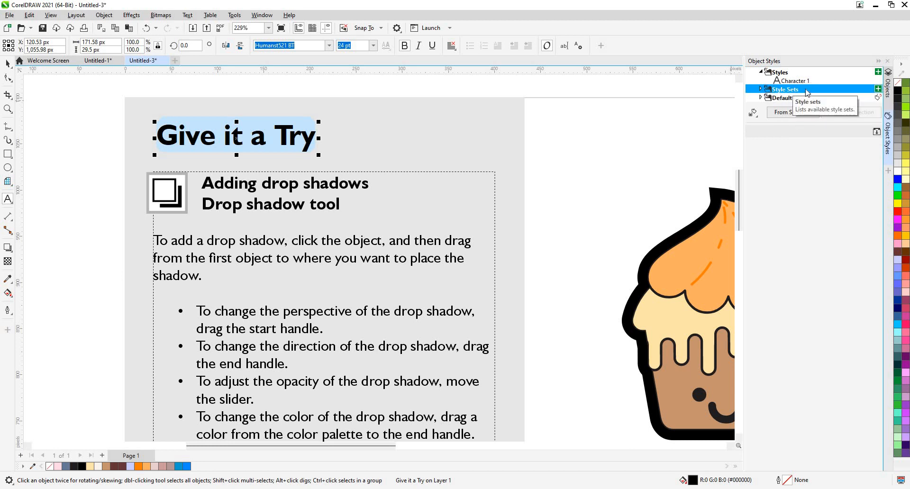
{"action": "left_click", "coordinate": [761, 89]}
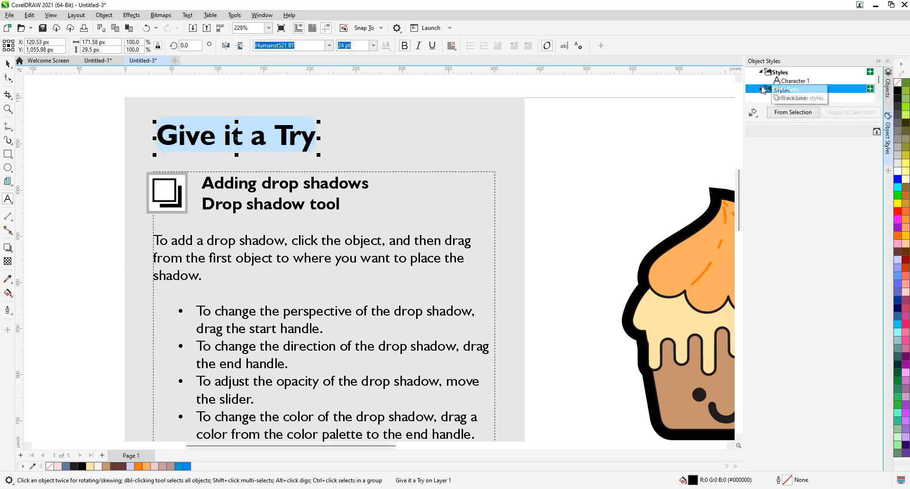
{"action": "left_click", "coordinate": [761, 89]}
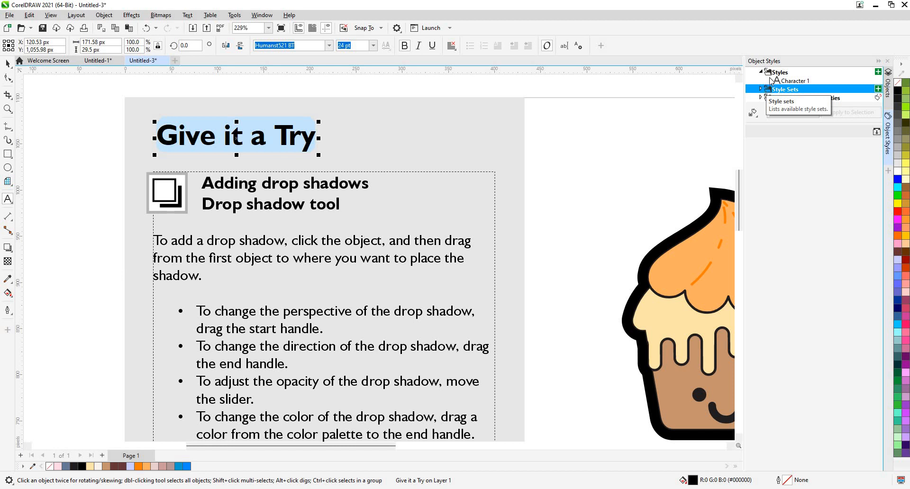
{"action": "left_click", "coordinate": [781, 84]}
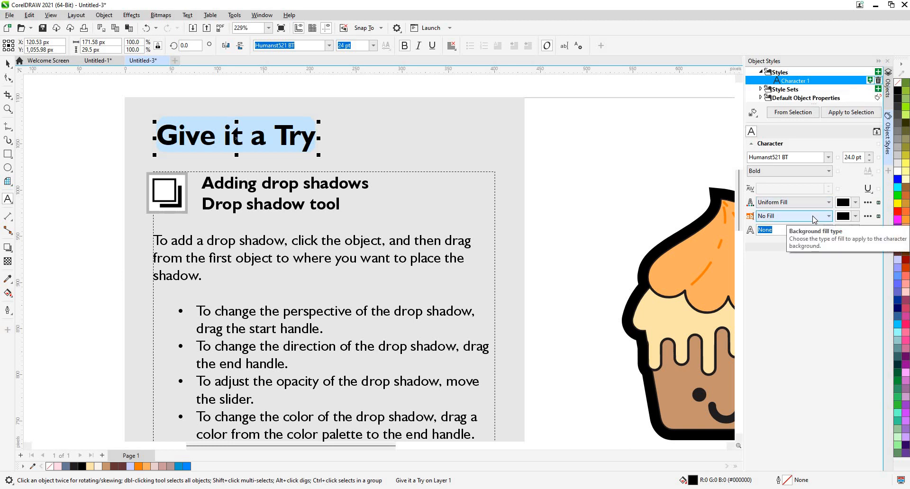
{"action": "right_click", "coordinate": [822, 86]}
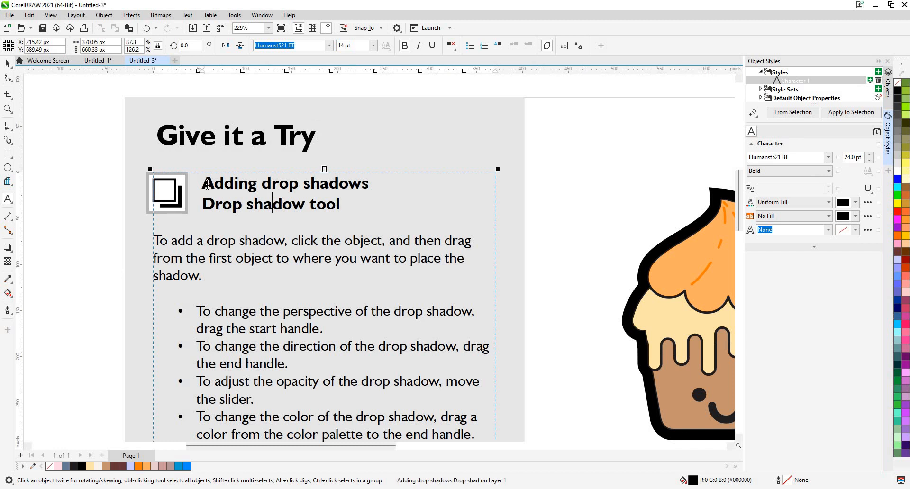
- Apply the Character 1 style to the "Adding drop shadows / Drop shadow tool" heading
{"action": "left_click_drag", "start_coordinate": [206, 184], "coordinate": [341, 204]}
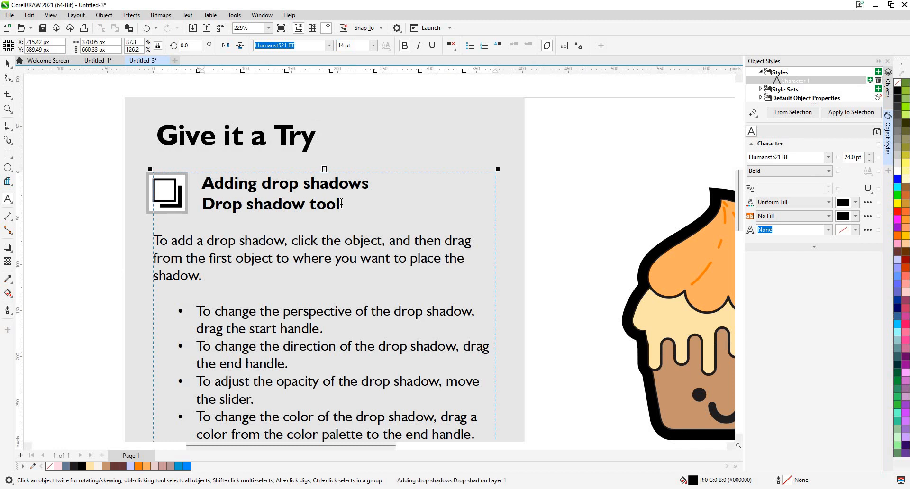
{"action": "right_click", "coordinate": [810, 81]}
{"action": "left_click", "coordinate": [829, 87]}
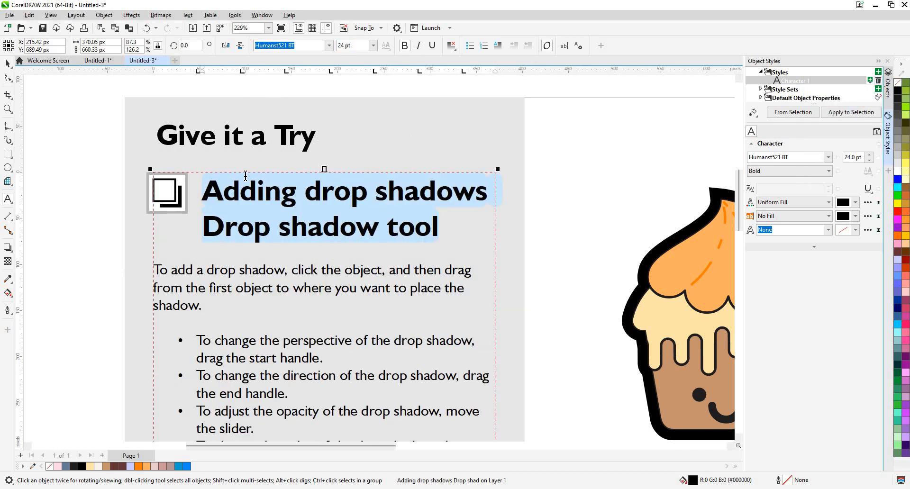
- Apply the Character 1 style to the "Adding block shadows / Block shadow tool" heading
{"action": "key", "text": "ctrl+space"}
{"action": "scroll", "coordinate": [351, 200], "scroll_direction": "down", "scroll_amount": 2}
{"action": "left_click_drag", "start_coordinate": [281, 391], "coordinate": [279, 290]}
{"action": "scroll", "coordinate": [268, 291], "scroll_direction": "up", "scroll_amount": 1}
{"action": "double_click", "coordinate": [269, 293]}
{"action": "key", "text": "ctrl+a"}
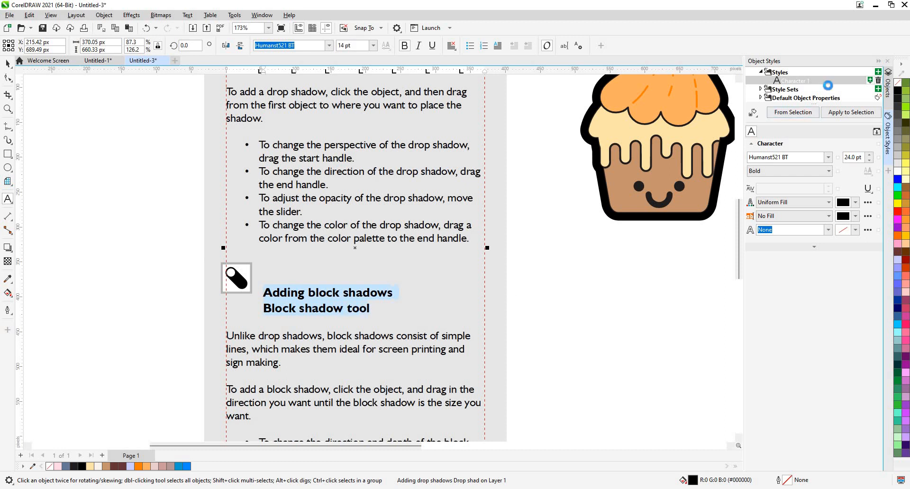
{"action": "right_click", "coordinate": [826, 82]}
{"action": "left_click", "coordinate": [835, 88]}
{"action": "left_click", "coordinate": [8, 63]}
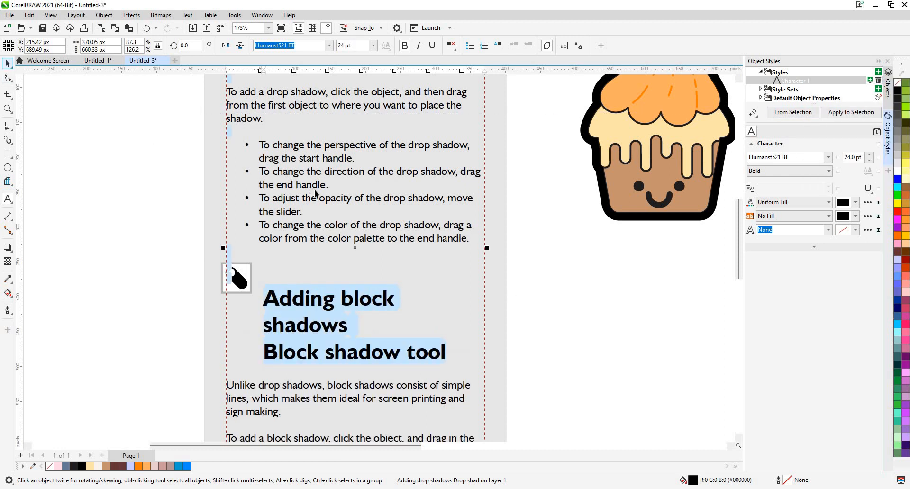
- Widen the instructions' paragraph text frame on both sides to about 416 px, nearly filling the grey background
{"action": "scroll", "coordinate": [319, 212], "scroll_direction": "down", "scroll_amount": 2}
{"action": "scroll", "coordinate": [345, 373], "scroll_direction": "down", "scroll_amount": 1}
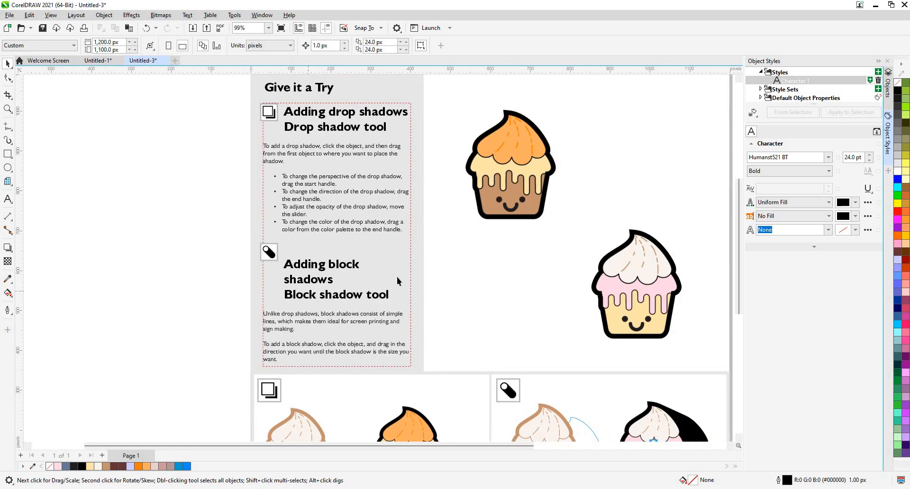
{"action": "left_click", "coordinate": [415, 246]}
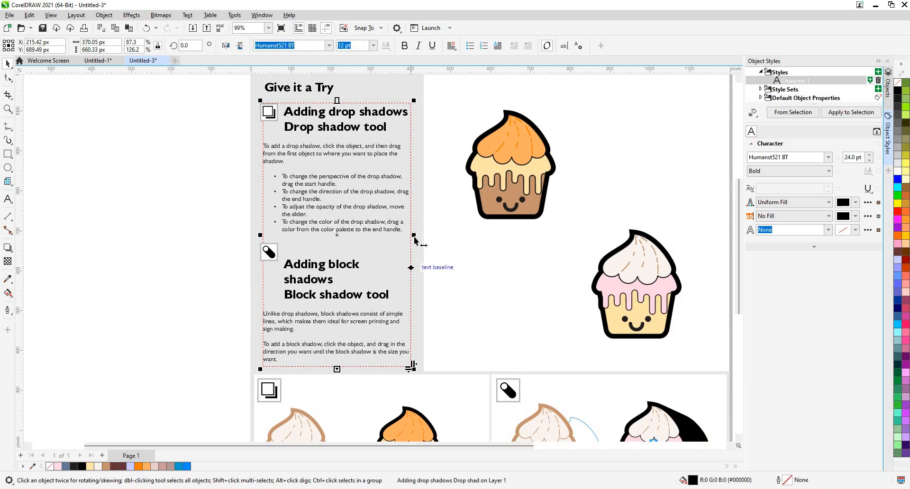
{"action": "left_click_drag", "start_coordinate": [423, 238], "coordinate": [423, 238]}
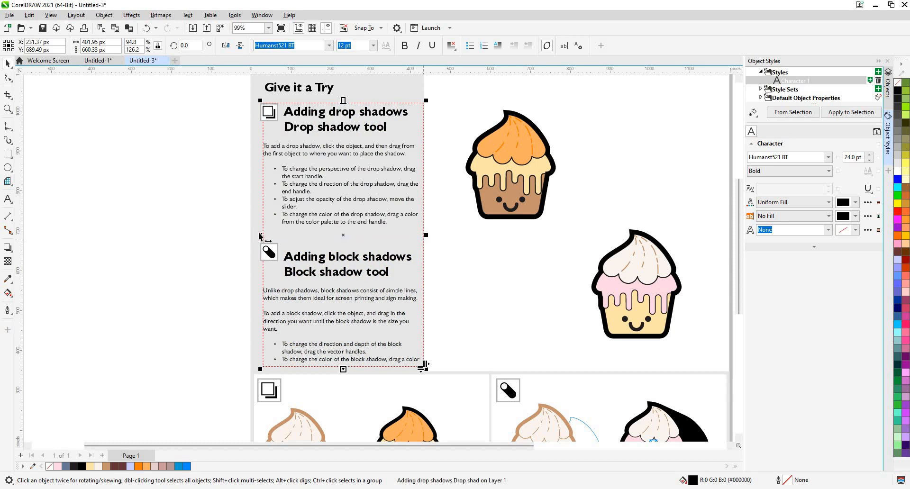
{"action": "left_click_drag", "start_coordinate": [259, 234], "coordinate": [254, 234]}
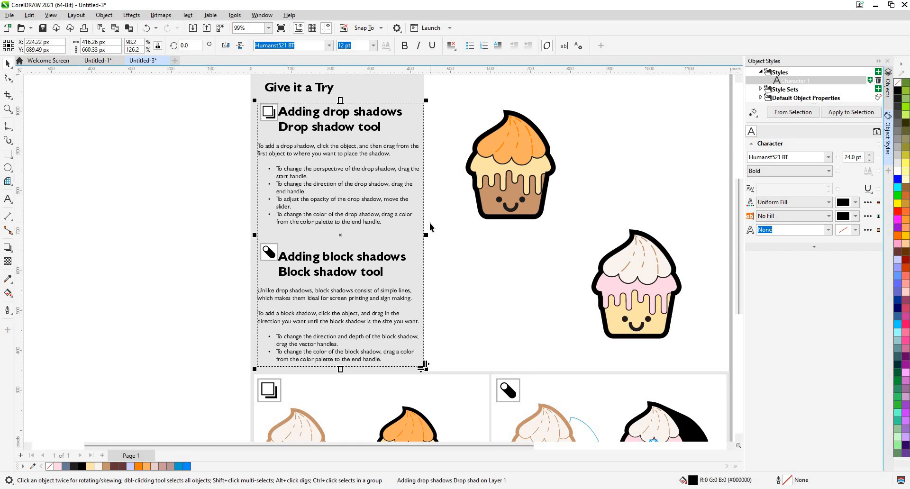
- Try red #EB3B3B, the orange and brown sampled from the cupcake, and the document palette's red as the Character 1 text fill
{"action": "left_click", "coordinate": [855, 202]}
{"action": "left_click", "coordinate": [848, 250]}
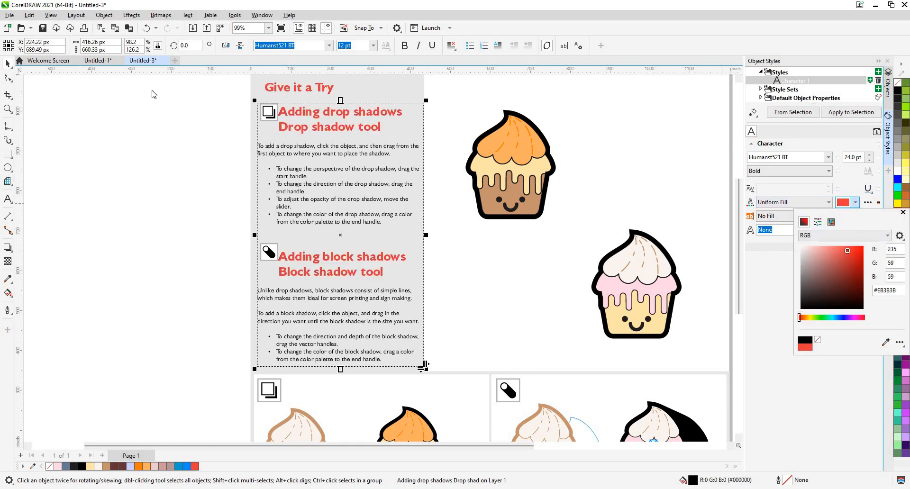
{"action": "left_click", "coordinate": [885, 343]}
{"action": "left_click", "coordinate": [520, 145]}
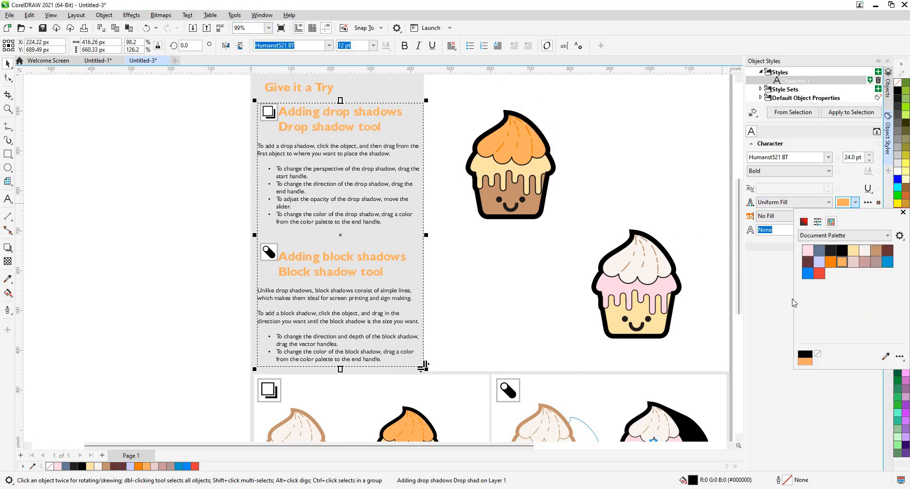
{"action": "left_click", "coordinate": [493, 191]}
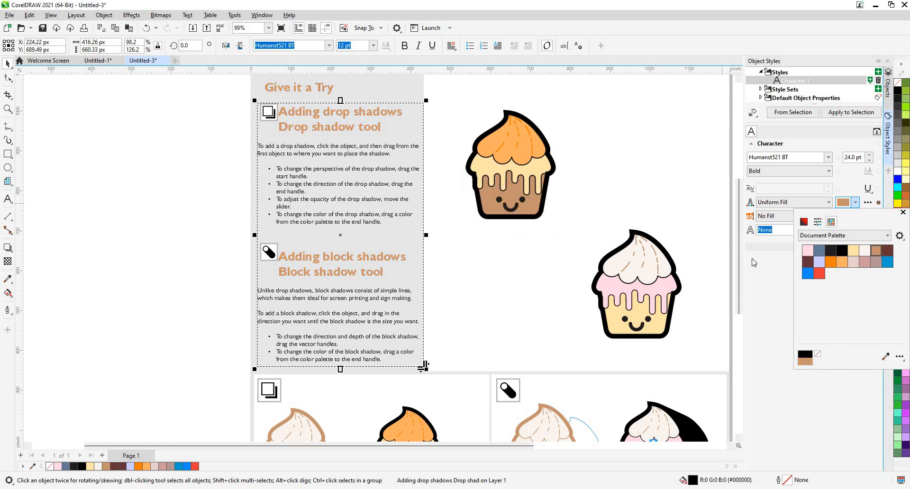
{"action": "left_click", "coordinate": [823, 275]}
{"action": "left_click", "coordinate": [775, 281]}
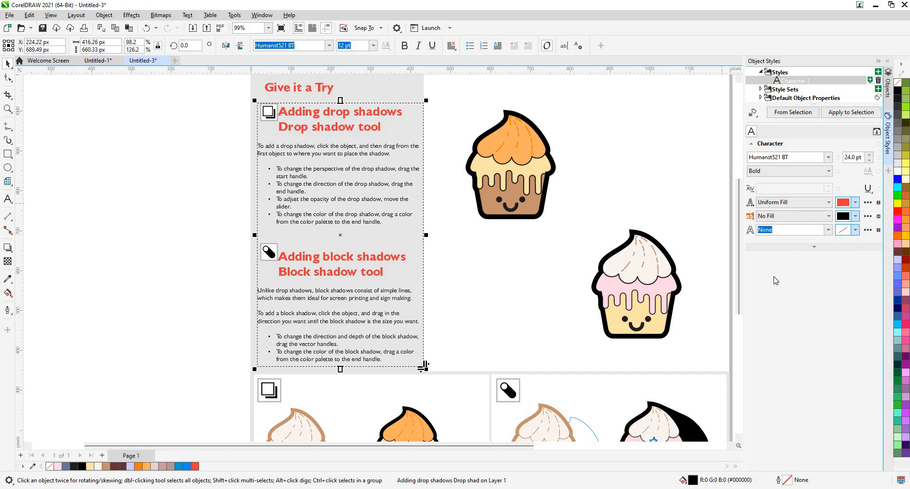
- Set the Character 1 style's text fill colour to purple #880094
{"action": "left_click", "coordinate": [855, 204]}
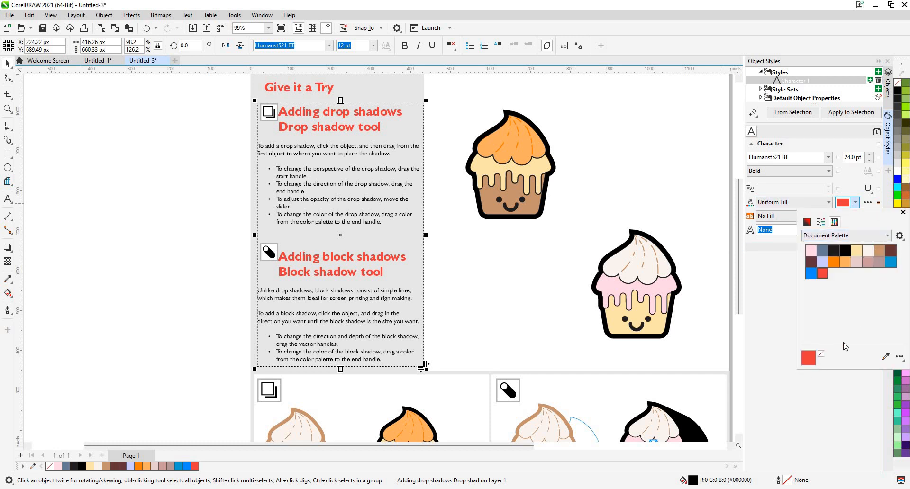
{"action": "left_click", "coordinate": [899, 359]}
{"action": "left_click", "coordinate": [908, 236]}
{"action": "left_click", "coordinate": [807, 223]}
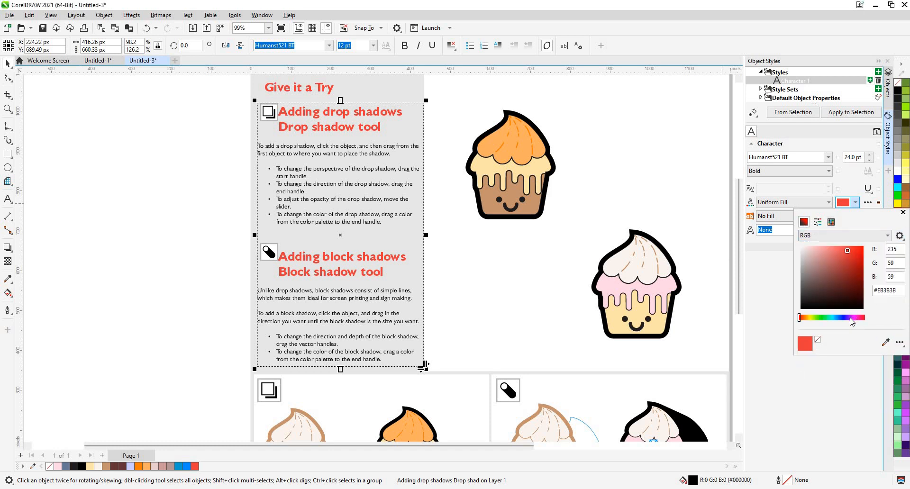
{"action": "left_click", "coordinate": [852, 318]}
{"action": "left_click", "coordinate": [853, 318]}
{"action": "left_click", "coordinate": [850, 246]}
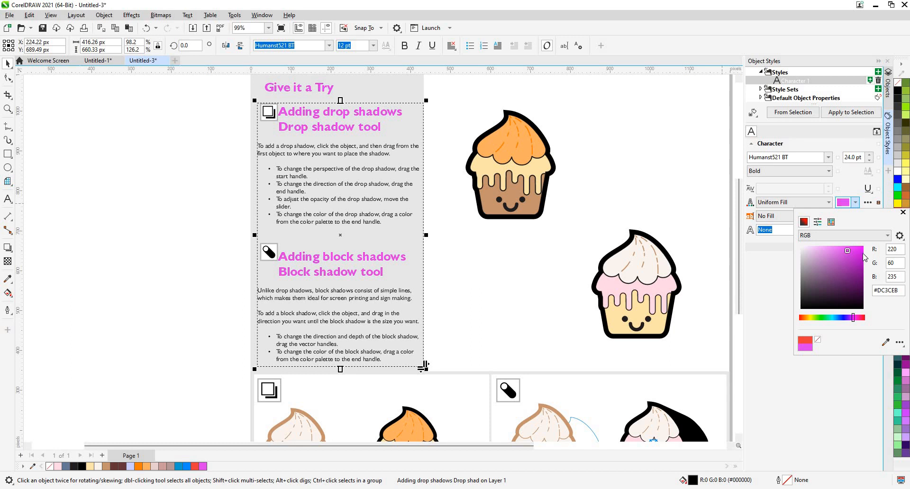
{"action": "left_click", "coordinate": [863, 272]}
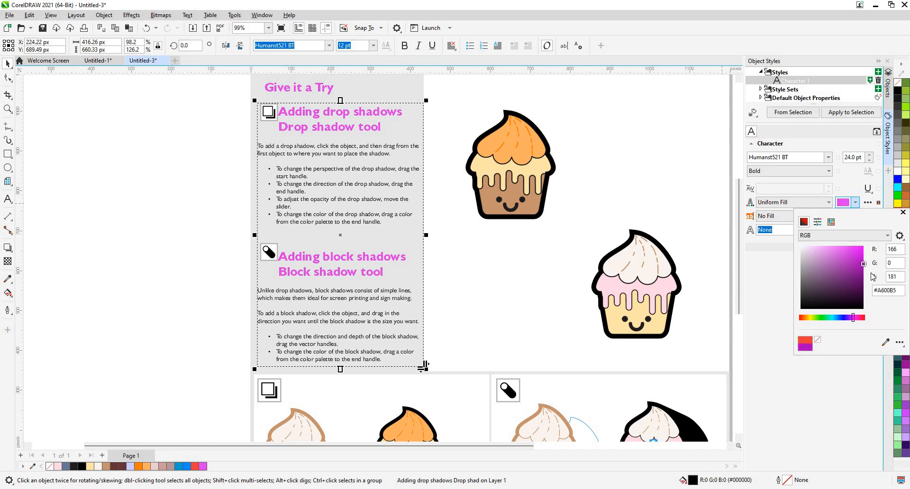
{"action": "left_click", "coordinate": [769, 267]}
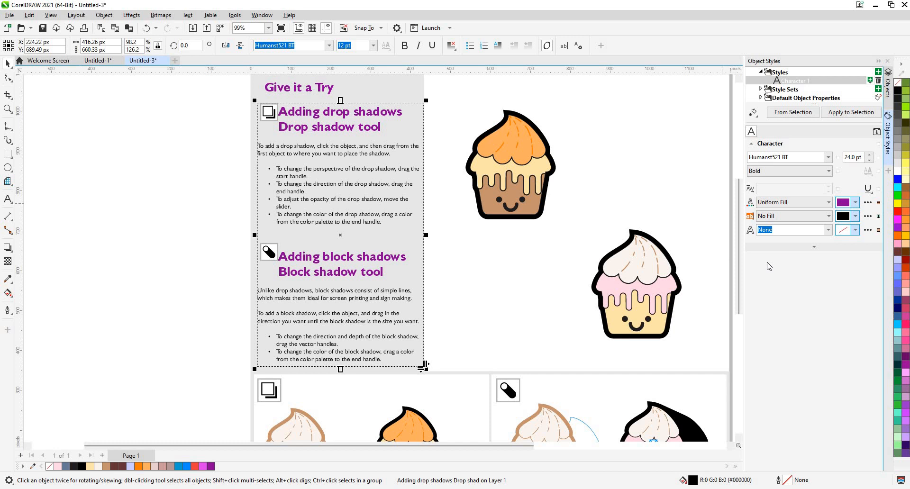
- Try the Hind Mysuru font for the Character 1 style and settle on Holtwood One SC
{"action": "left_click", "coordinate": [830, 157]}
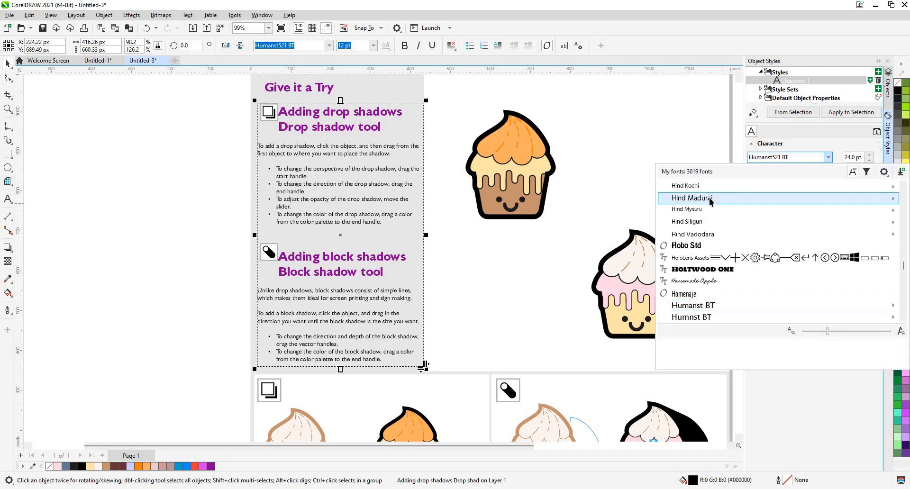
{"action": "left_click", "coordinate": [692, 209]}
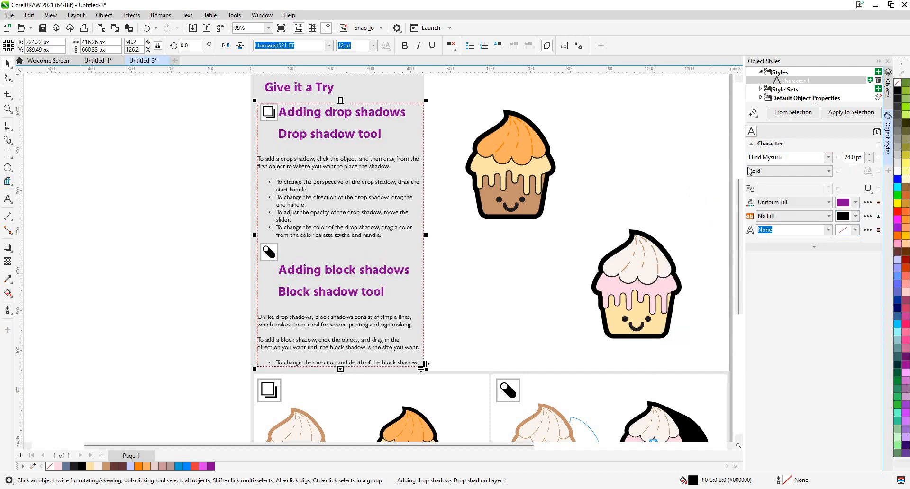
{"action": "left_click", "coordinate": [830, 158]}
{"action": "left_click", "coordinate": [767, 218]}
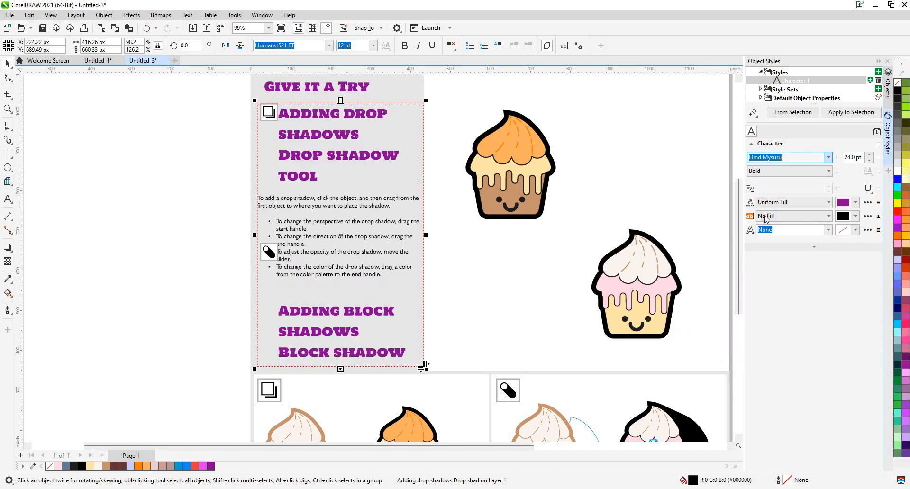
- Reduce the Character 1 style's font size to 14 pt
{"action": "left_click", "coordinate": [870, 160]}
{"action": "left_click", "coordinate": [869, 160]}
{"action": "left_click", "coordinate": [869, 160]}
{"action": "left_click", "coordinate": [870, 161]}
{"action": "left_click", "coordinate": [869, 161]}
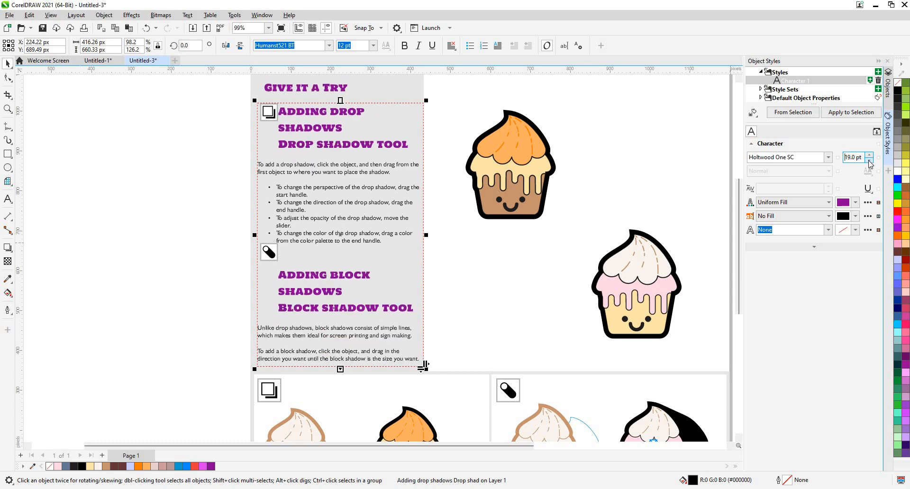
{"action": "left_click", "coordinate": [870, 160]}
{"action": "left_click", "coordinate": [869, 160]}
{"action": "left_click", "coordinate": [869, 160]}
{"action": "left_click", "coordinate": [870, 160]}
{"action": "left_click", "coordinate": [869, 160]}
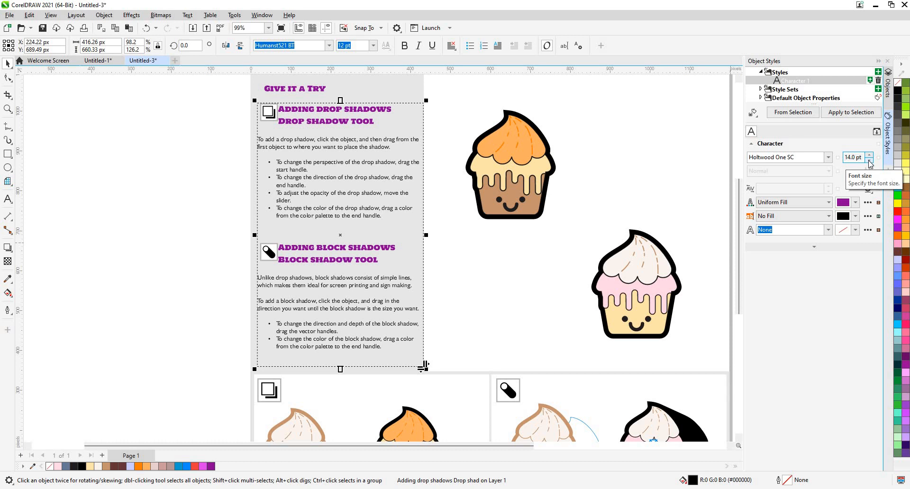
- Create a new style set from the orange-frosted cupcake
{"action": "left_click", "coordinate": [477, 178]}
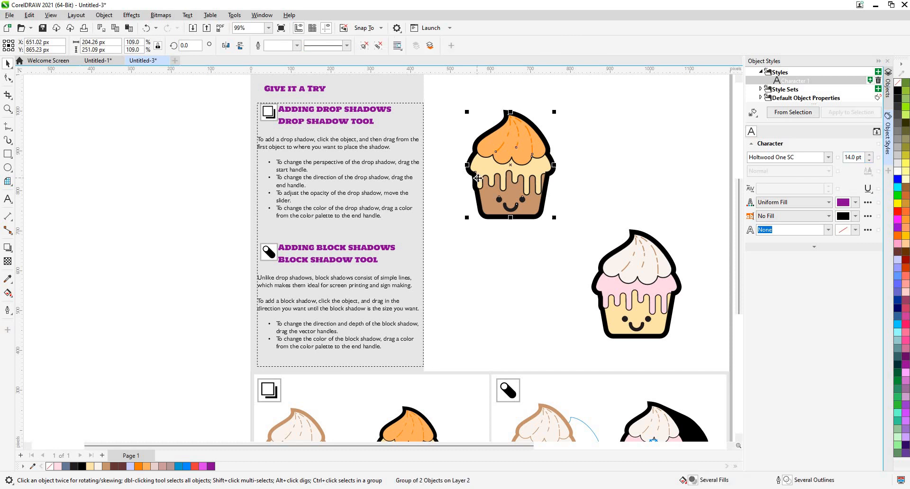
{"action": "left_click", "coordinate": [788, 113]}
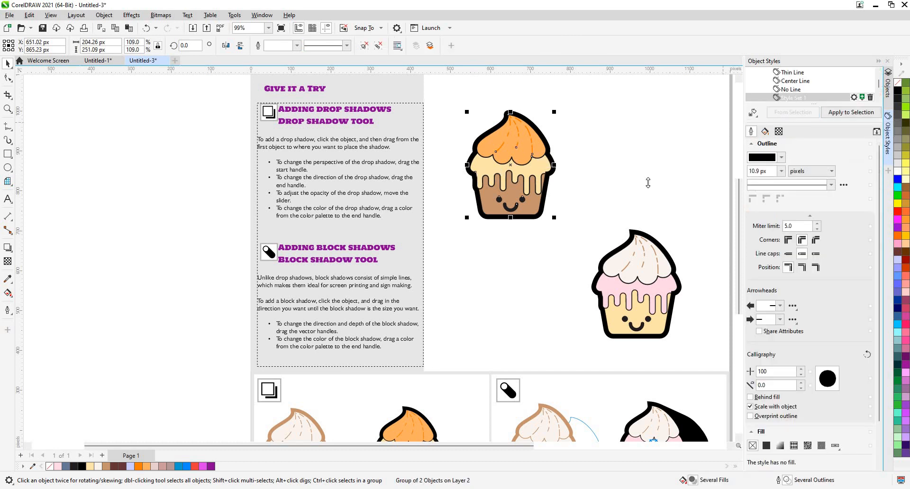
- Draw a rectangle about 204 by 185 px in the white area beside the orange cupcake and apply the new style set to it
{"action": "left_click_drag", "start_coordinate": [603, 162], "coordinate": [555, 192]}
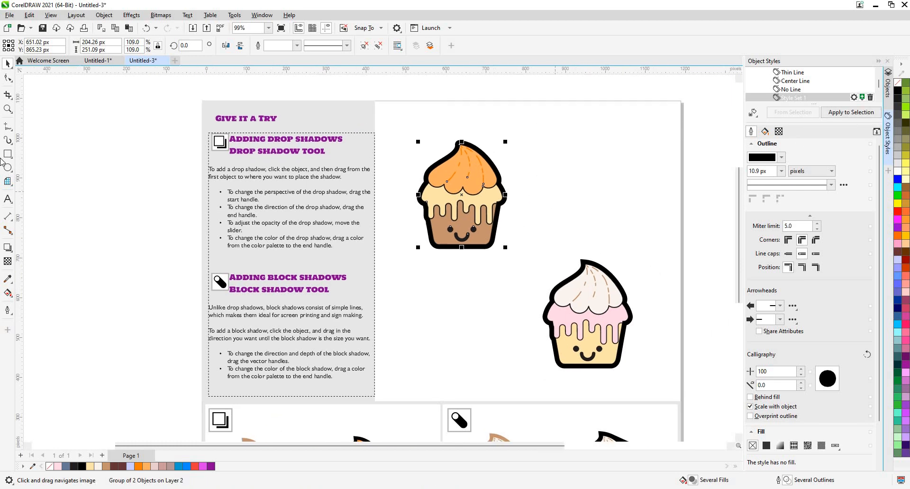
{"action": "left_click", "coordinate": [7, 154]}
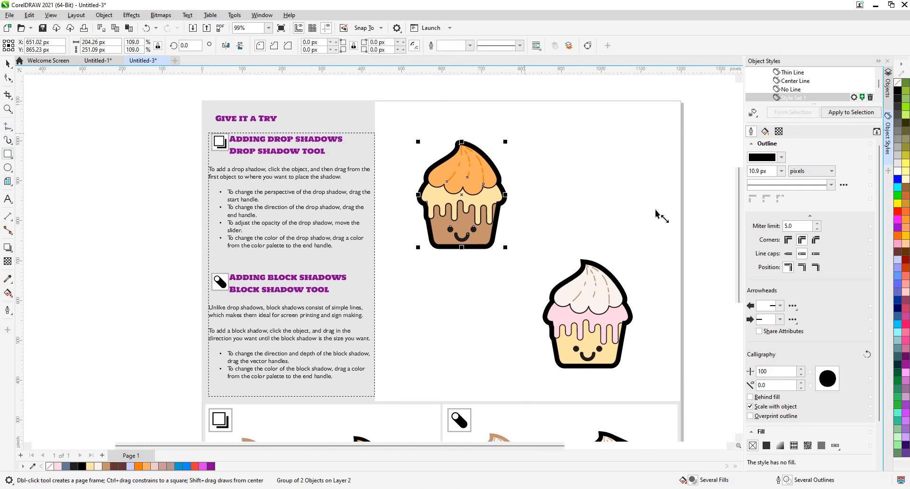
{"action": "left_click_drag", "start_coordinate": [653, 208], "coordinate": [571, 133]}
{"action": "right_click", "coordinate": [823, 101]}
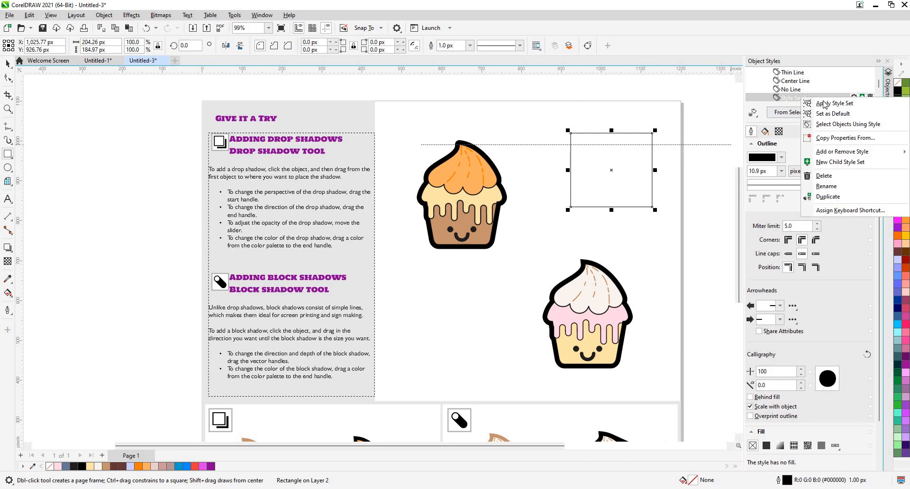
{"action": "left_click", "coordinate": [824, 104]}
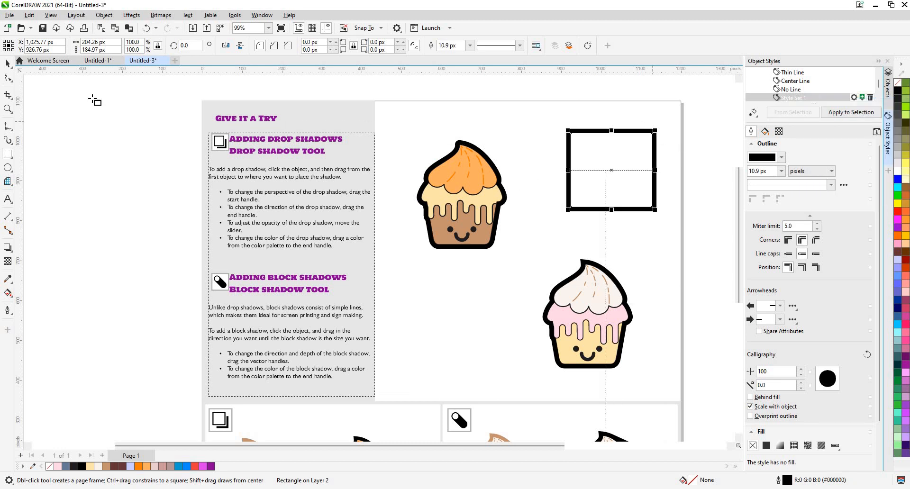
{"action": "key", "text": "space"}
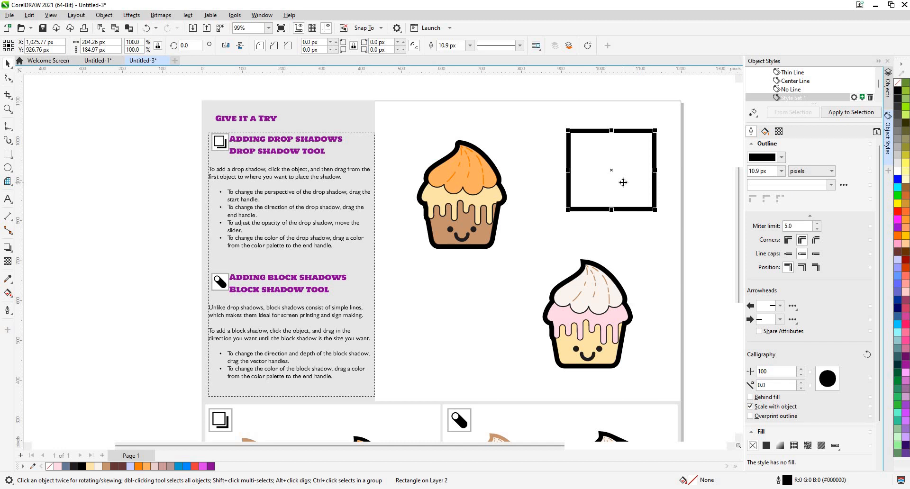
- Set the new style set's outline colour to red #EB1515
{"action": "left_click", "coordinate": [782, 160]}
{"action": "left_click", "coordinate": [811, 206]}
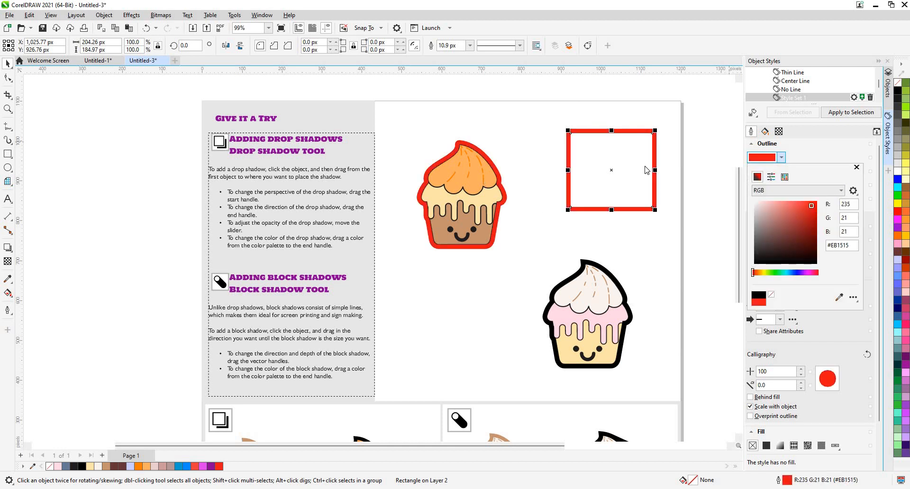
{"action": "left_click", "coordinate": [800, 156]}
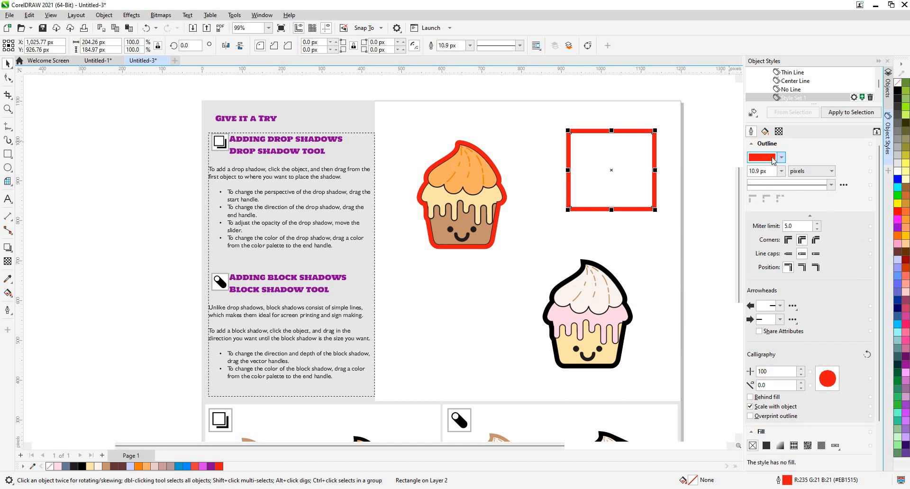
- Shift the new style set's outline hue to yellow, giving colour #EBD615
{"action": "left_click", "coordinate": [782, 158]}
{"action": "left_click", "coordinate": [763, 273]}
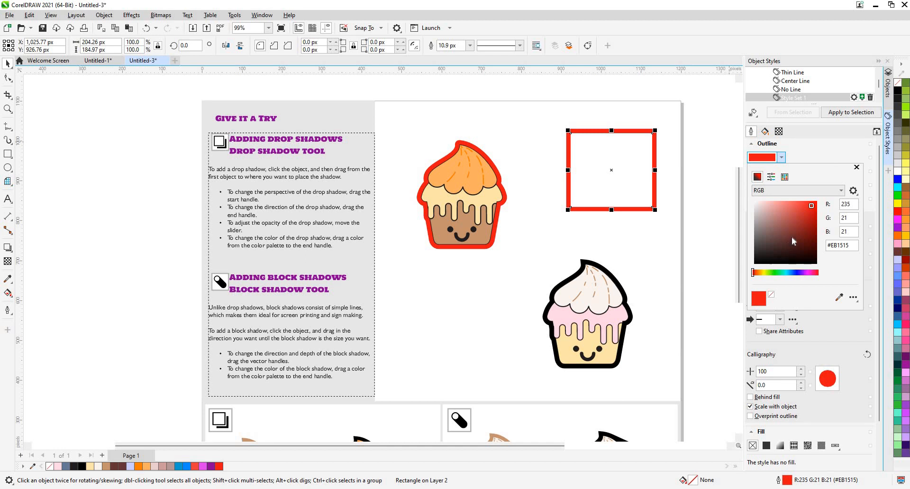
{"action": "left_click", "coordinate": [846, 145]}
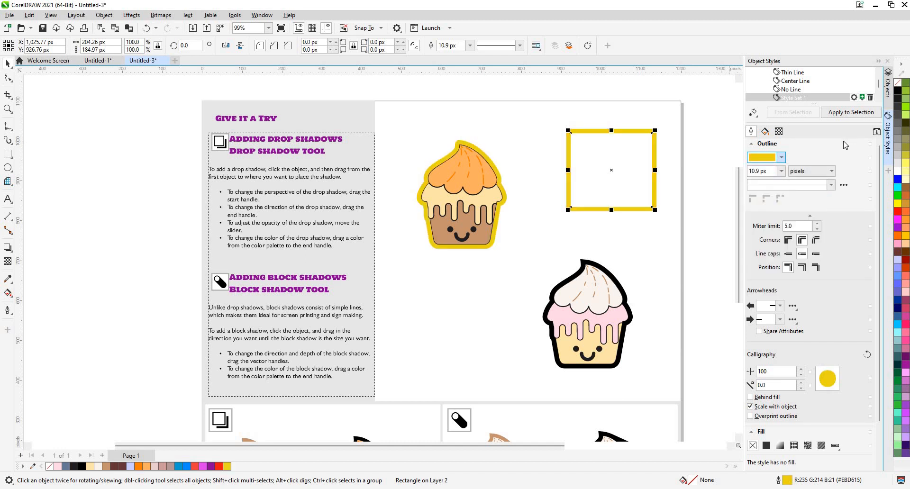